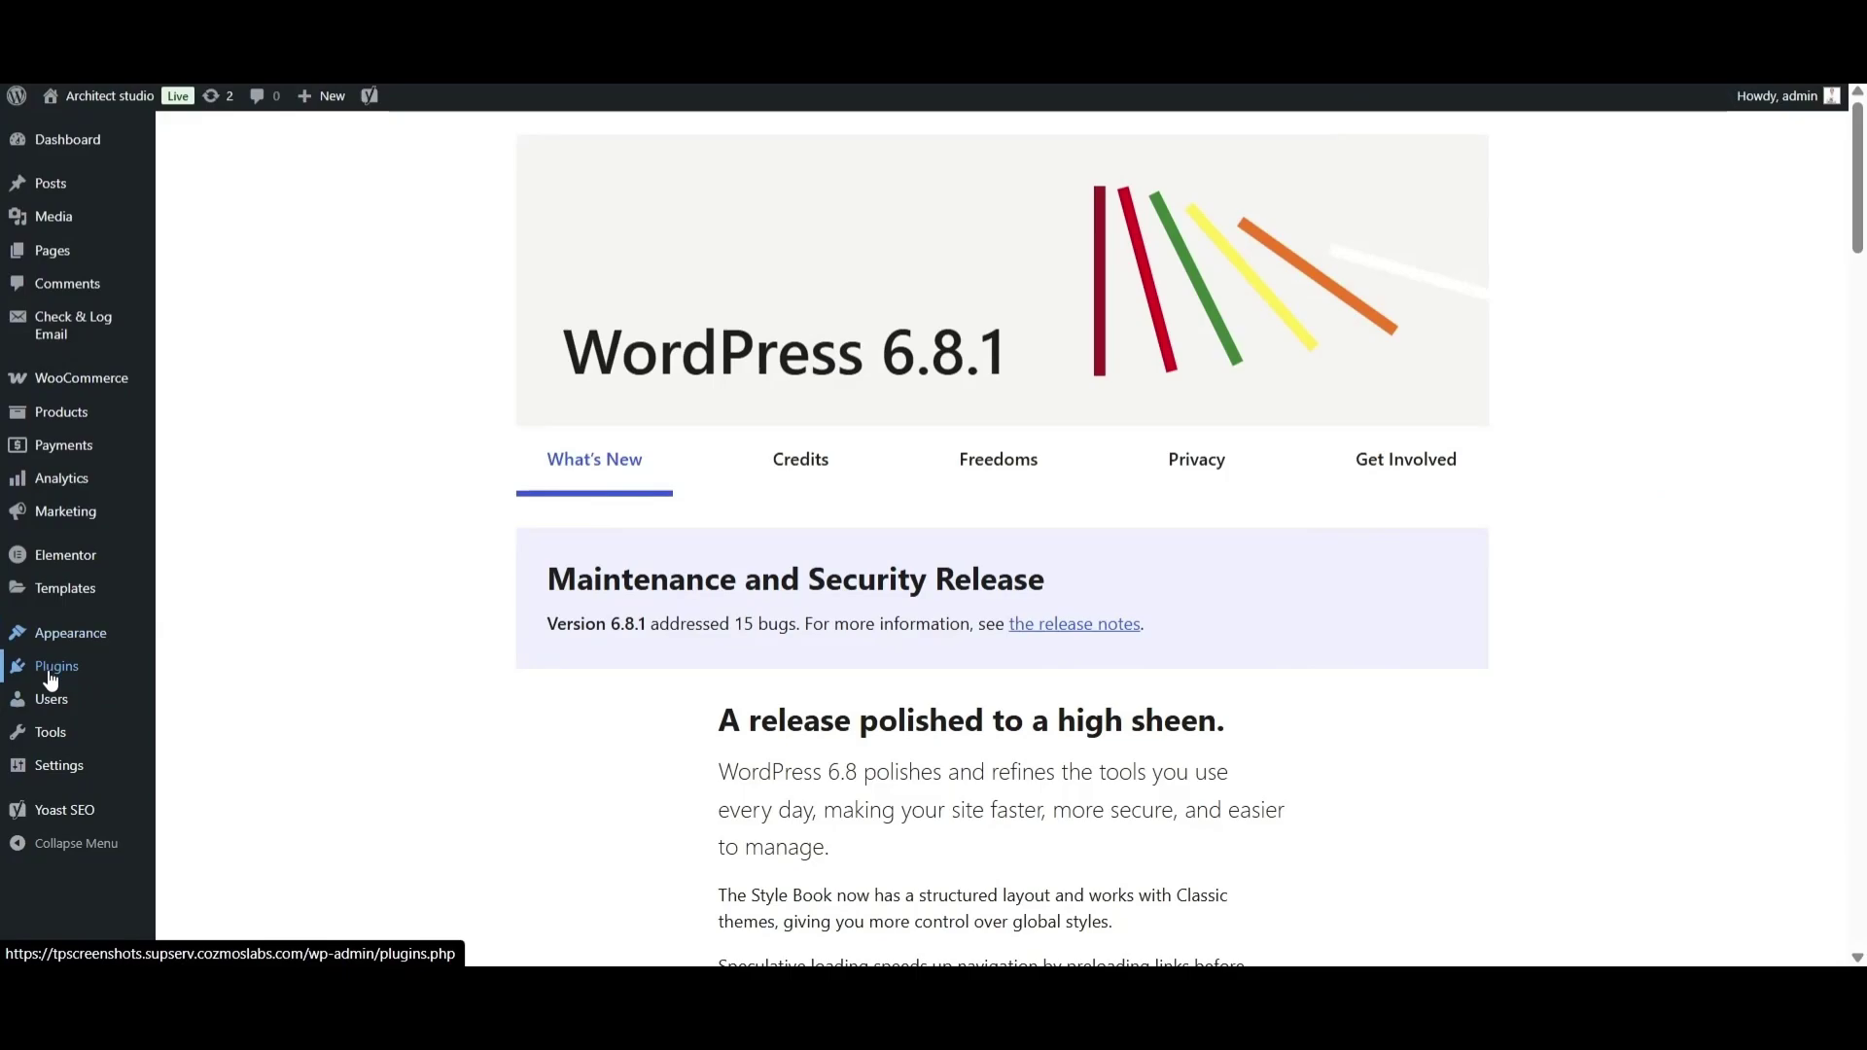
# Find TranslatePress in the plugin directory, then install and activate it
pyautogui.moveTo(48, 670)
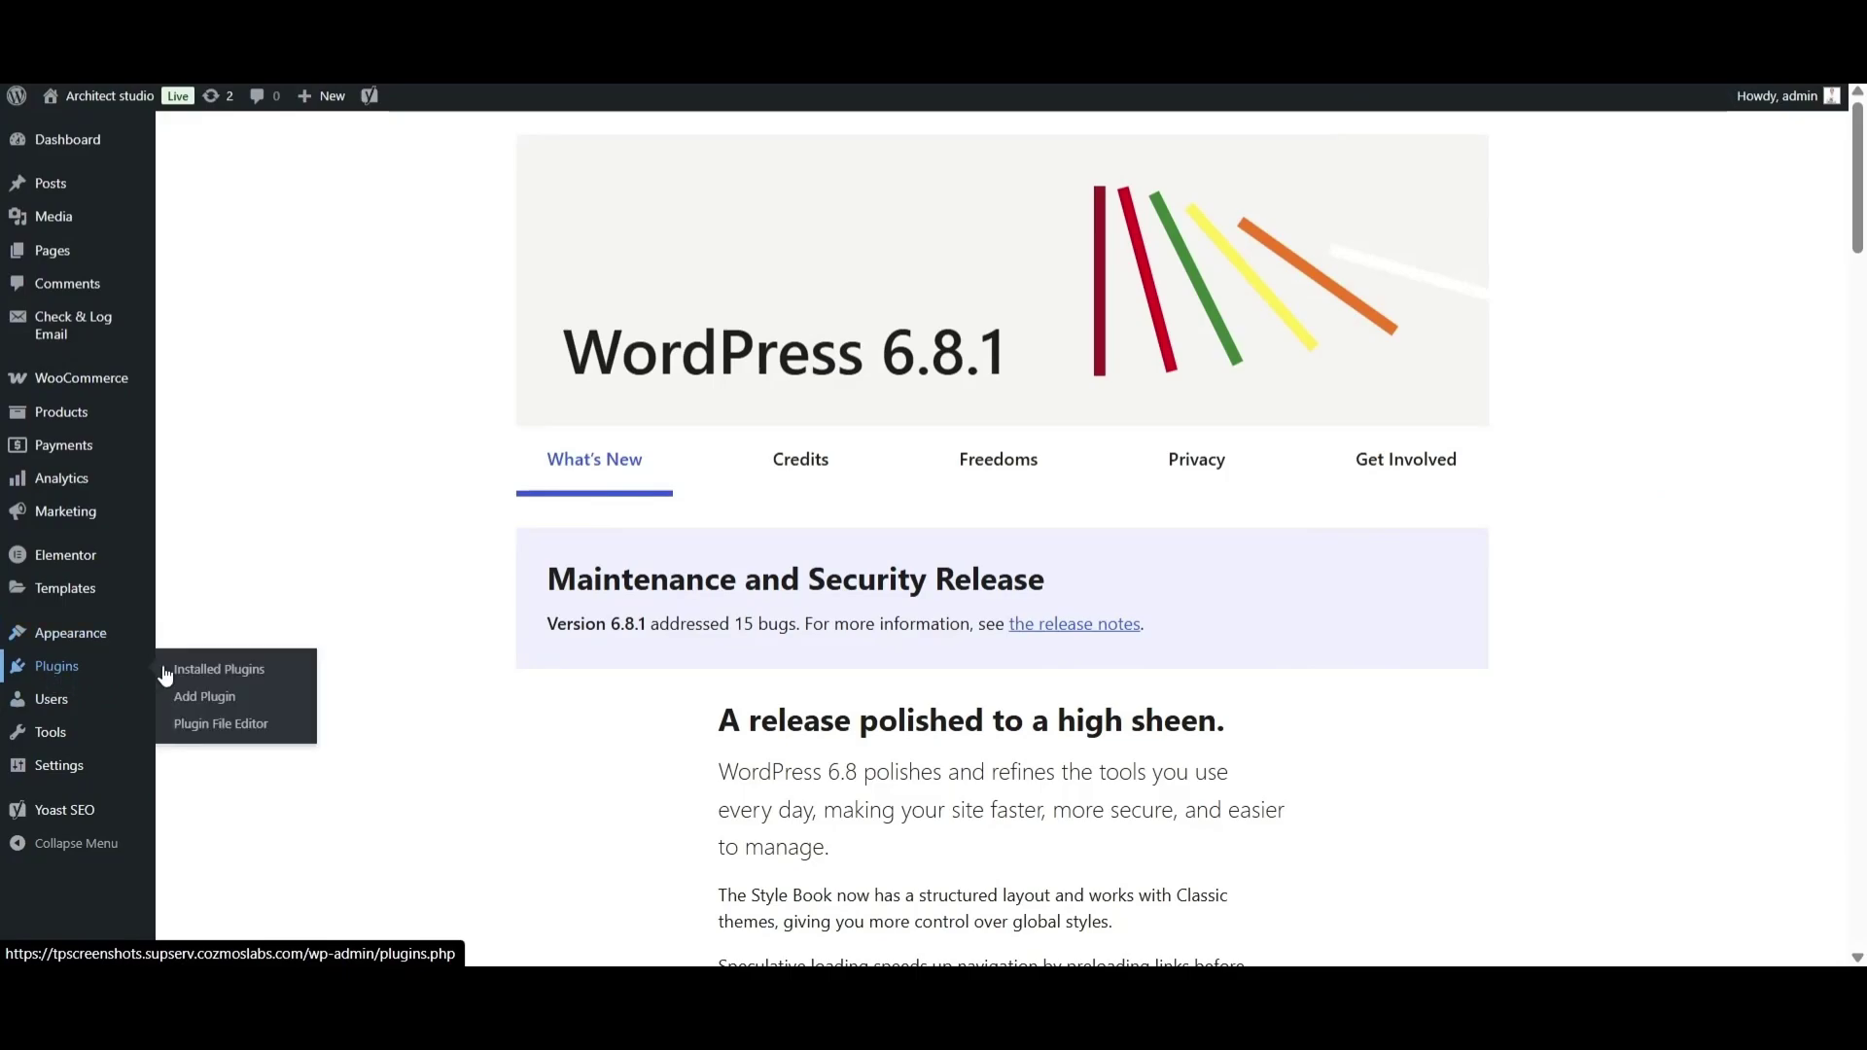
pyautogui.click(220, 702)
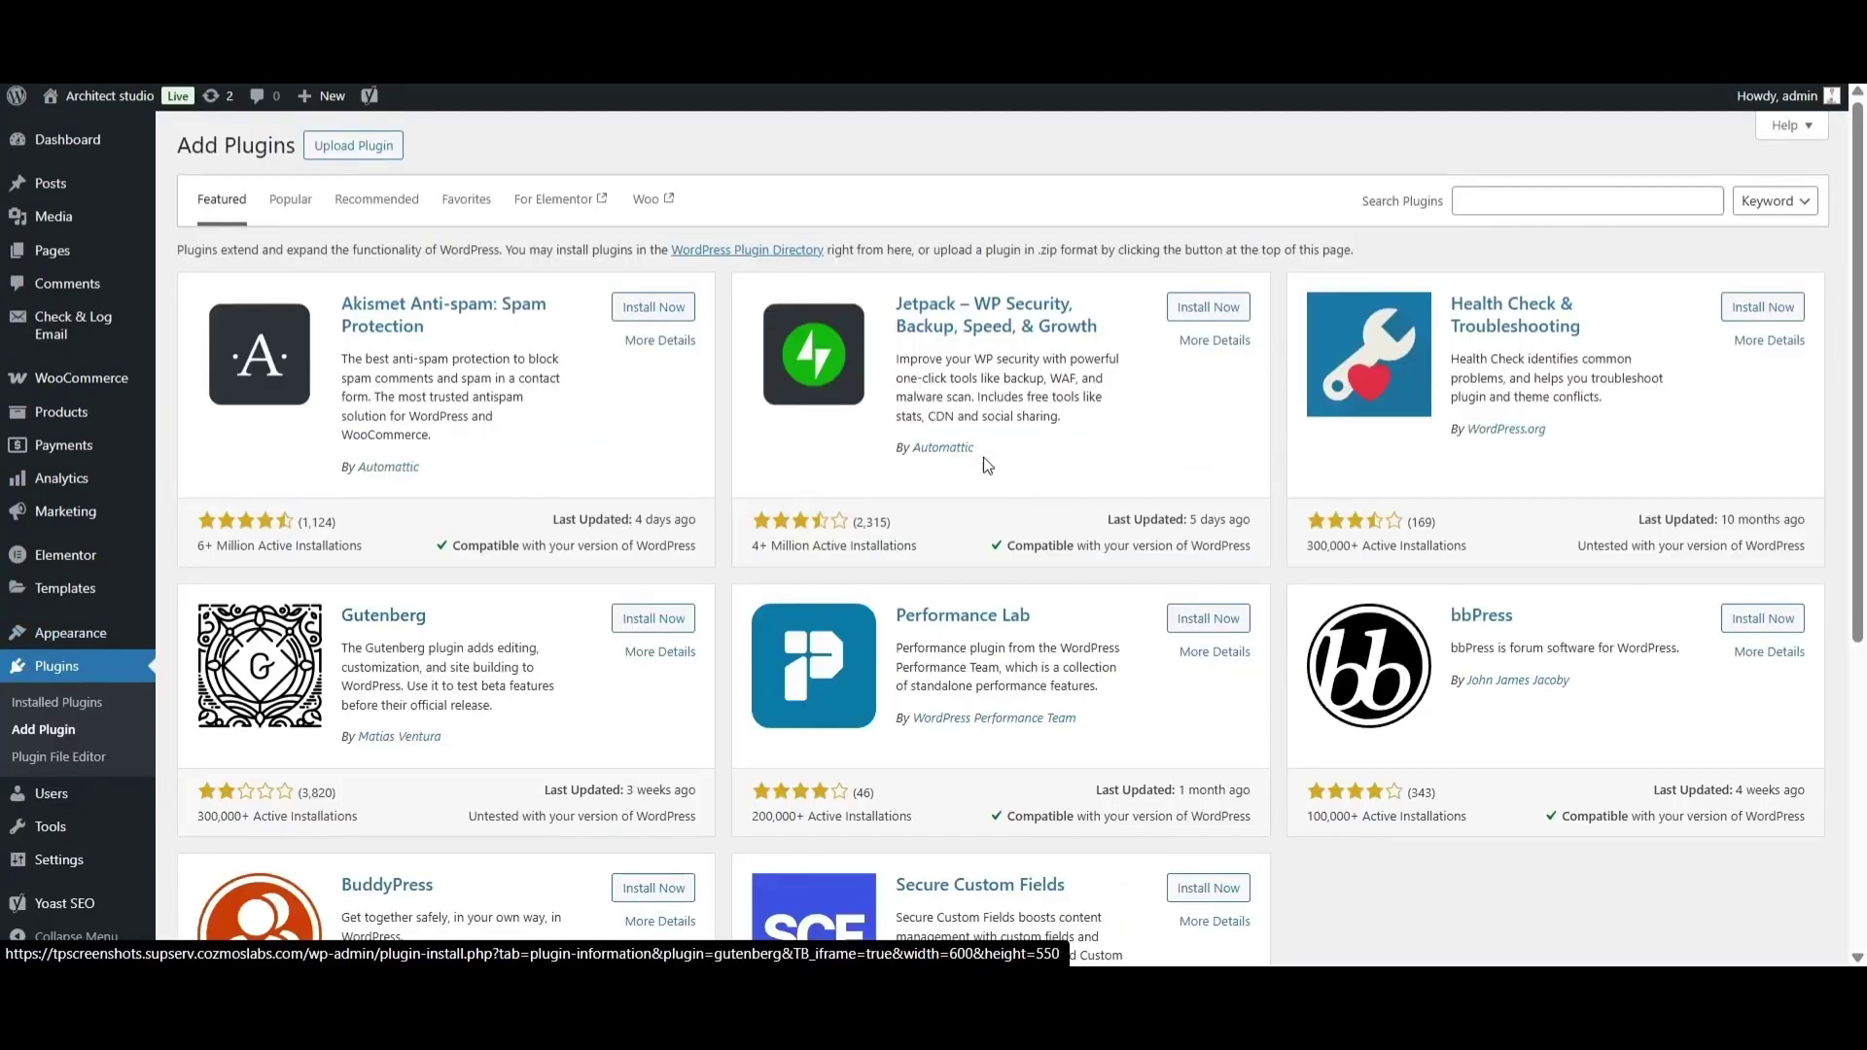
pyautogui.click(1488, 200)
pyautogui.write('translatepress')
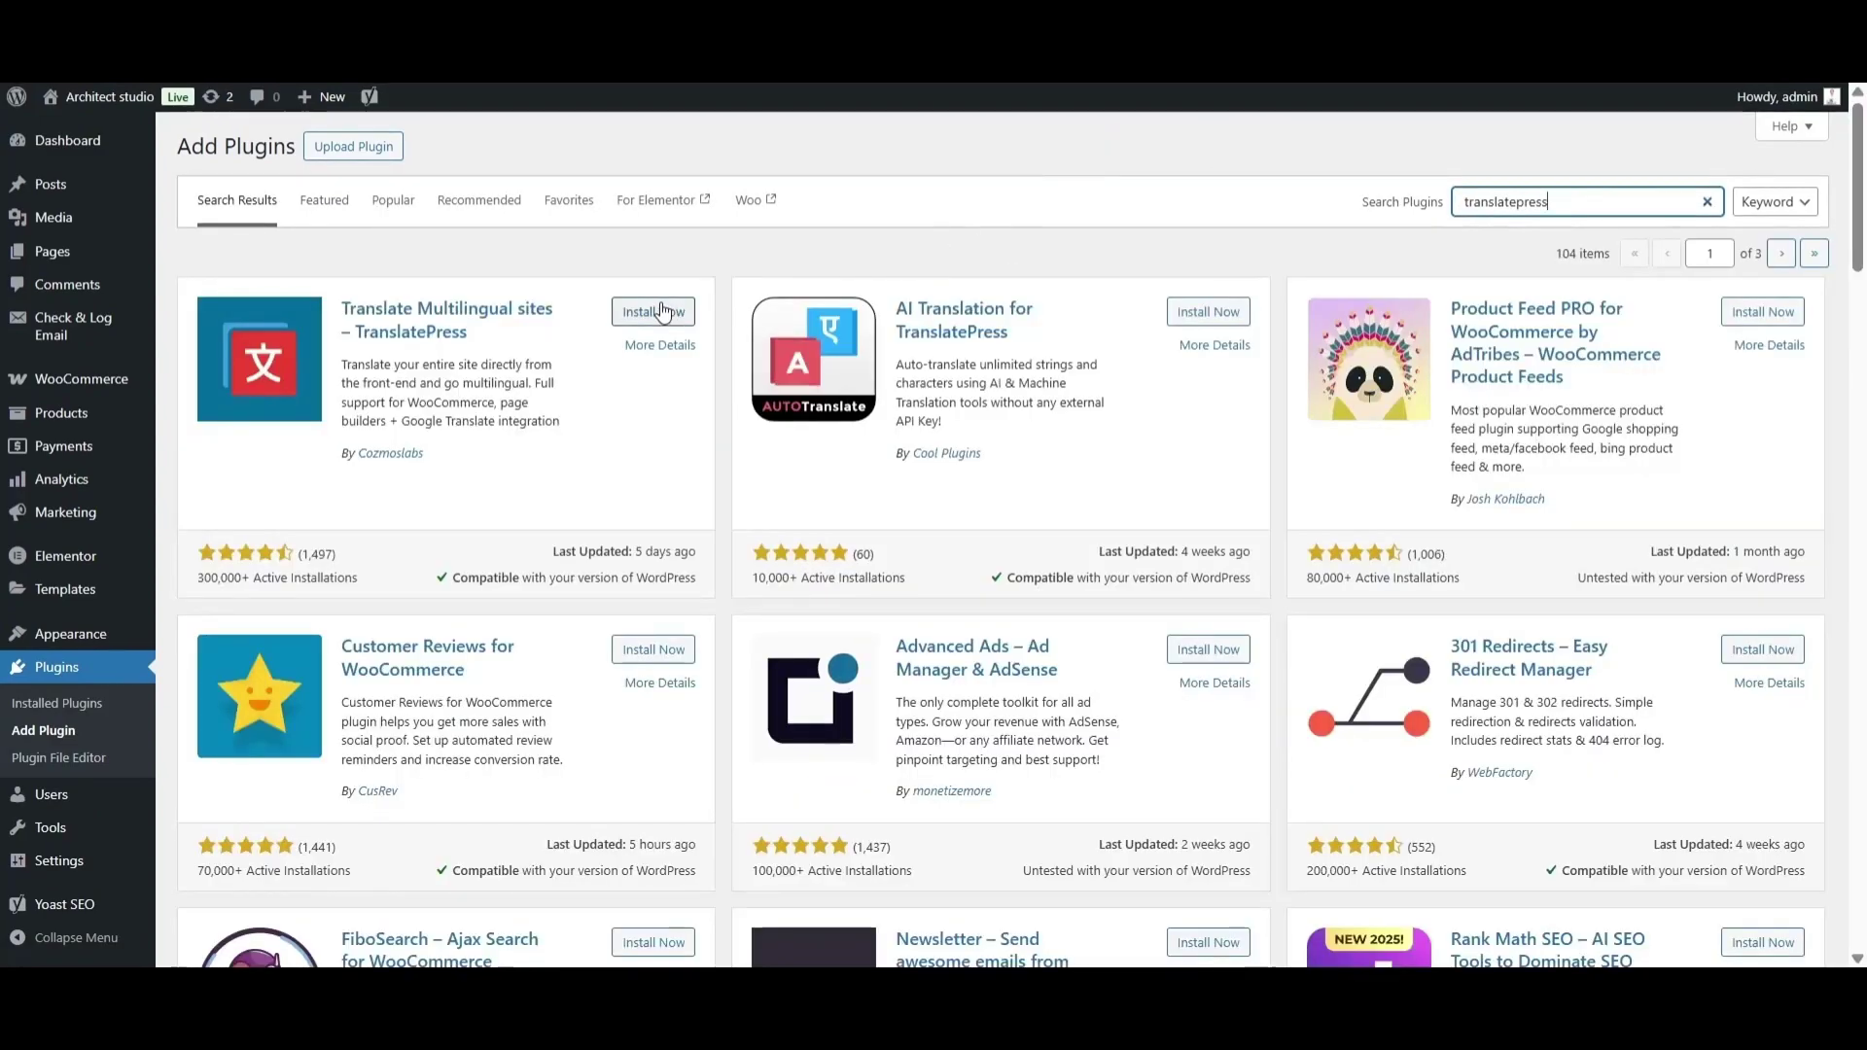
pyautogui.click(662, 312)
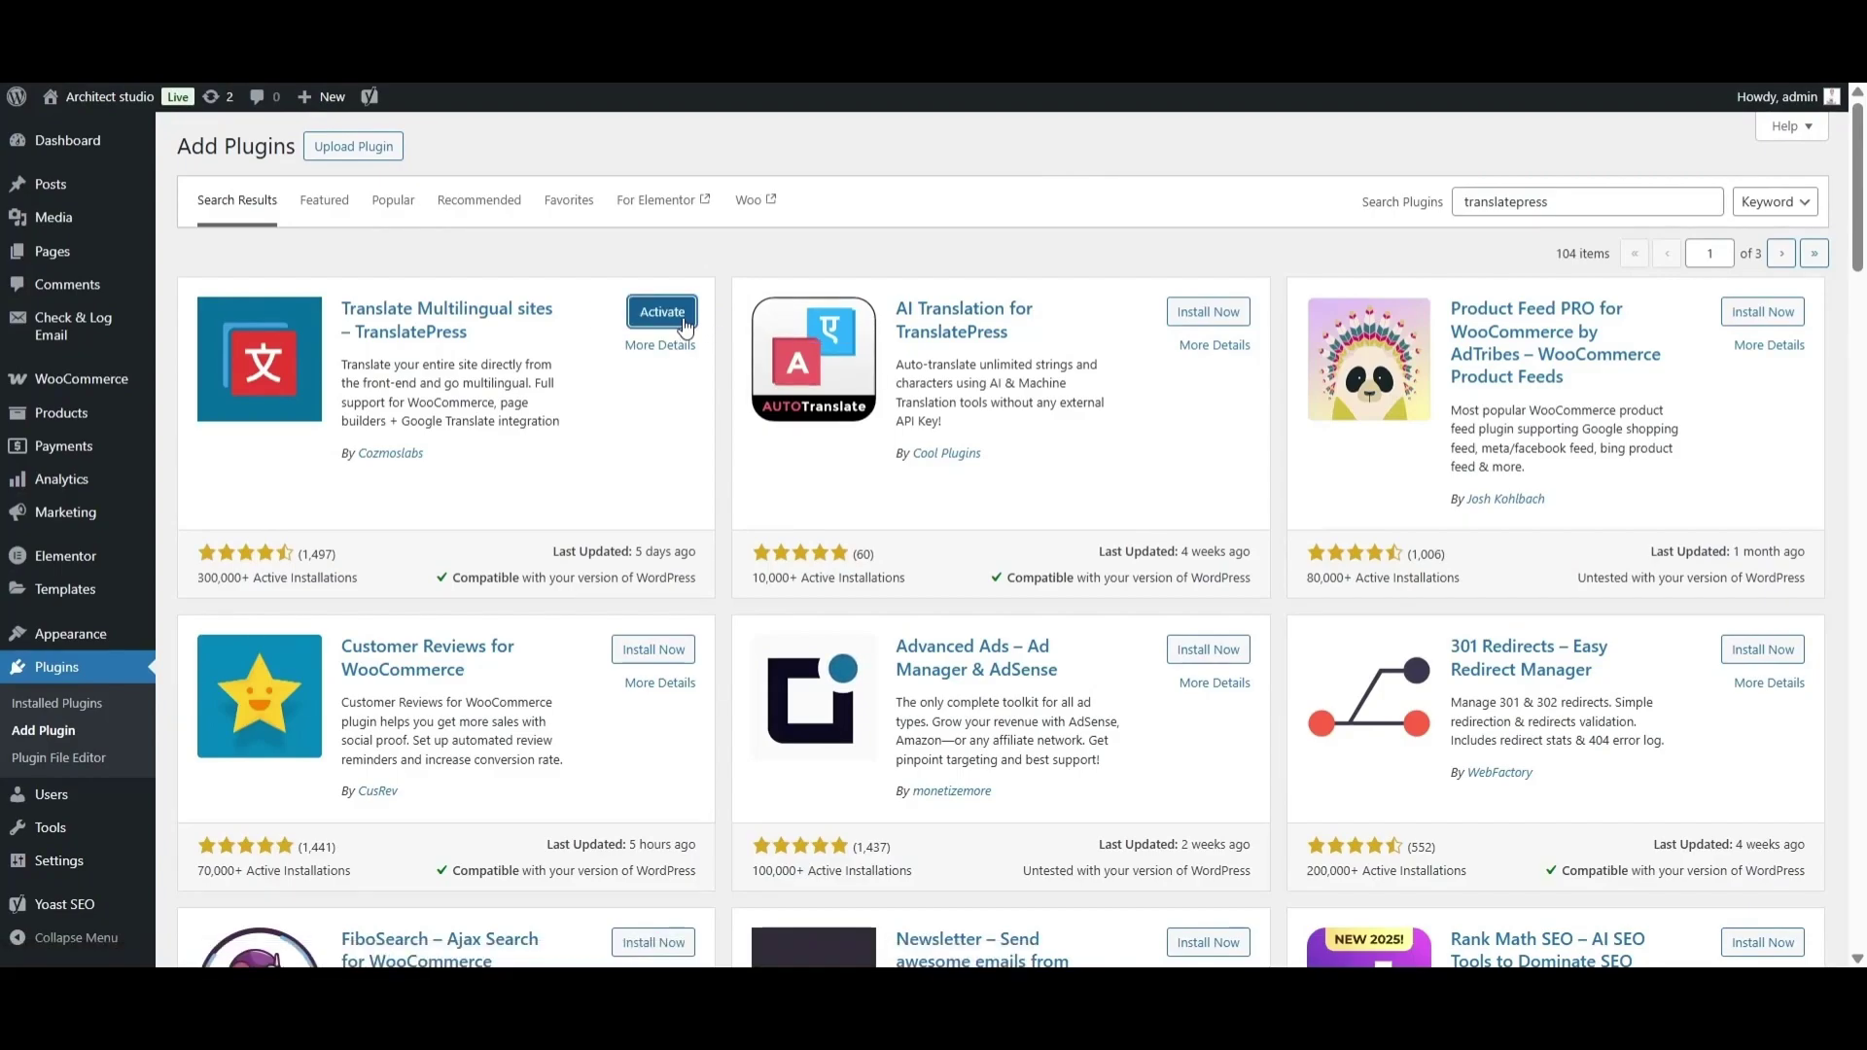
pyautogui.click(662, 312)
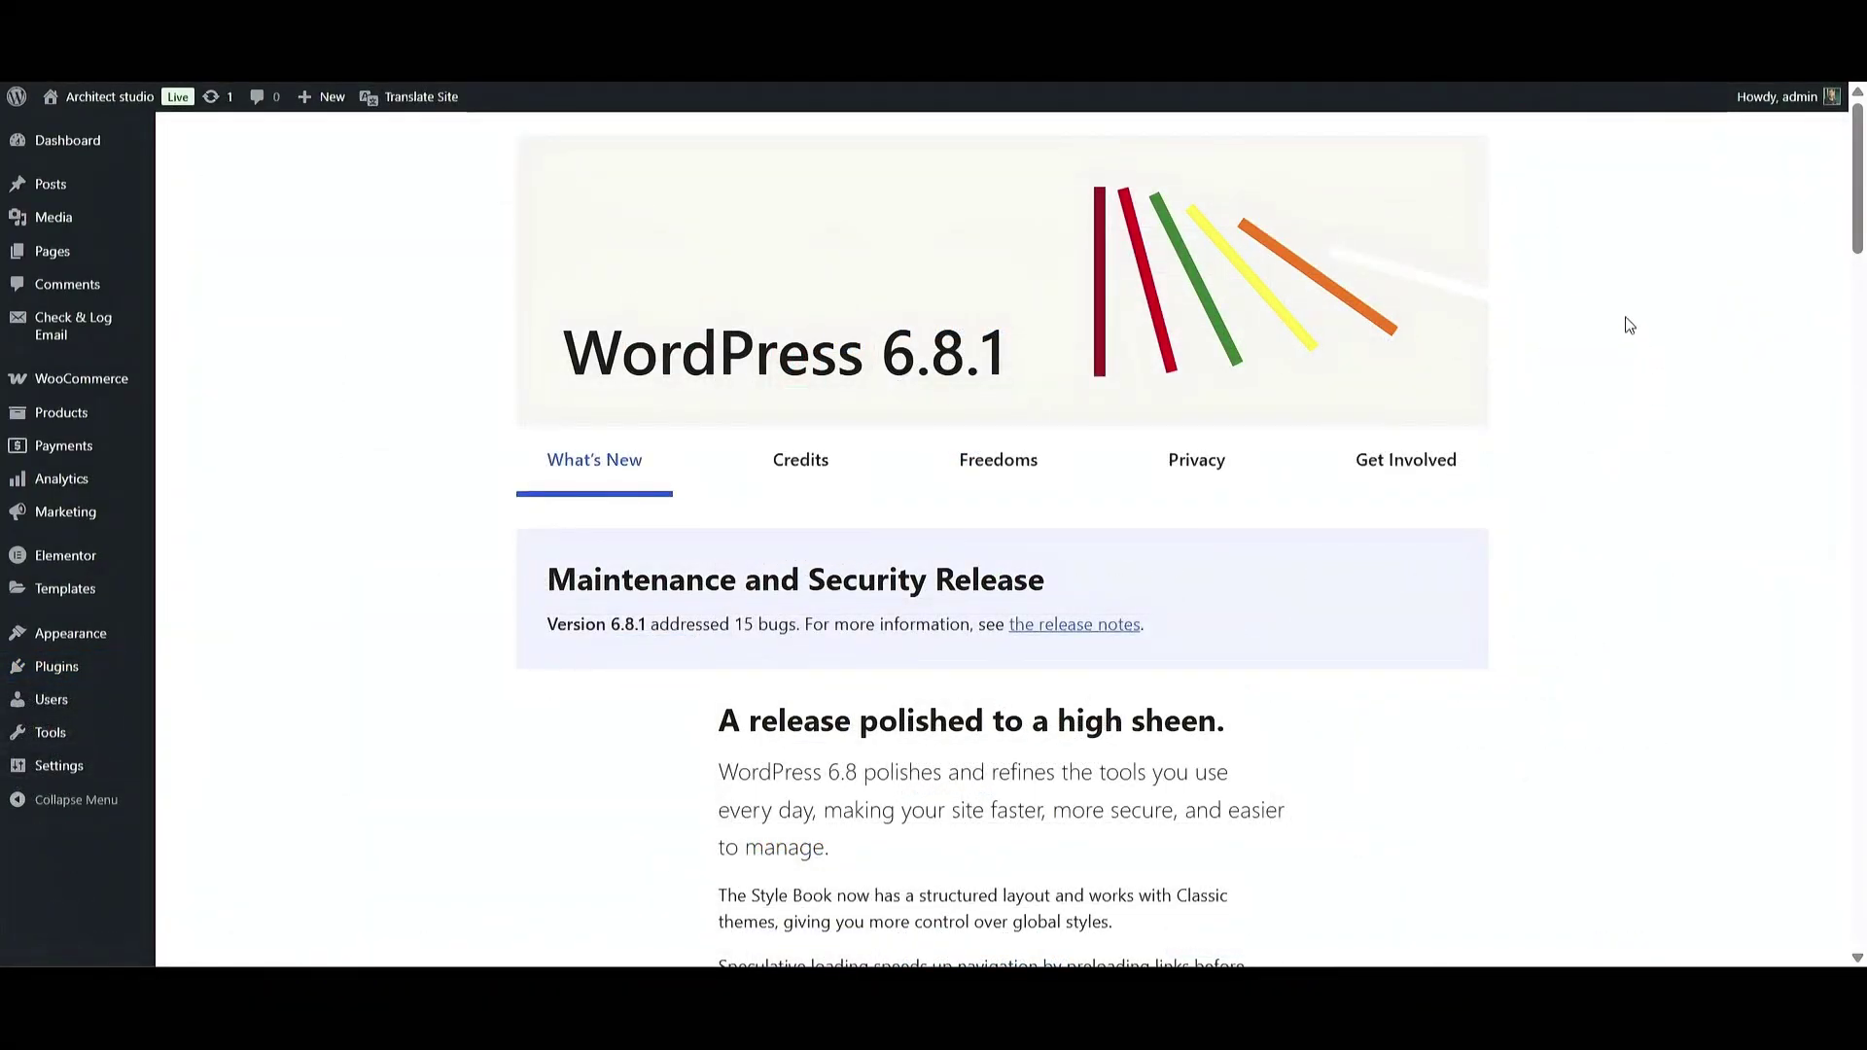
# In the TranslatePress settings, add Spanish (Spain) as a site language
pyautogui.moveTo(60, 770)
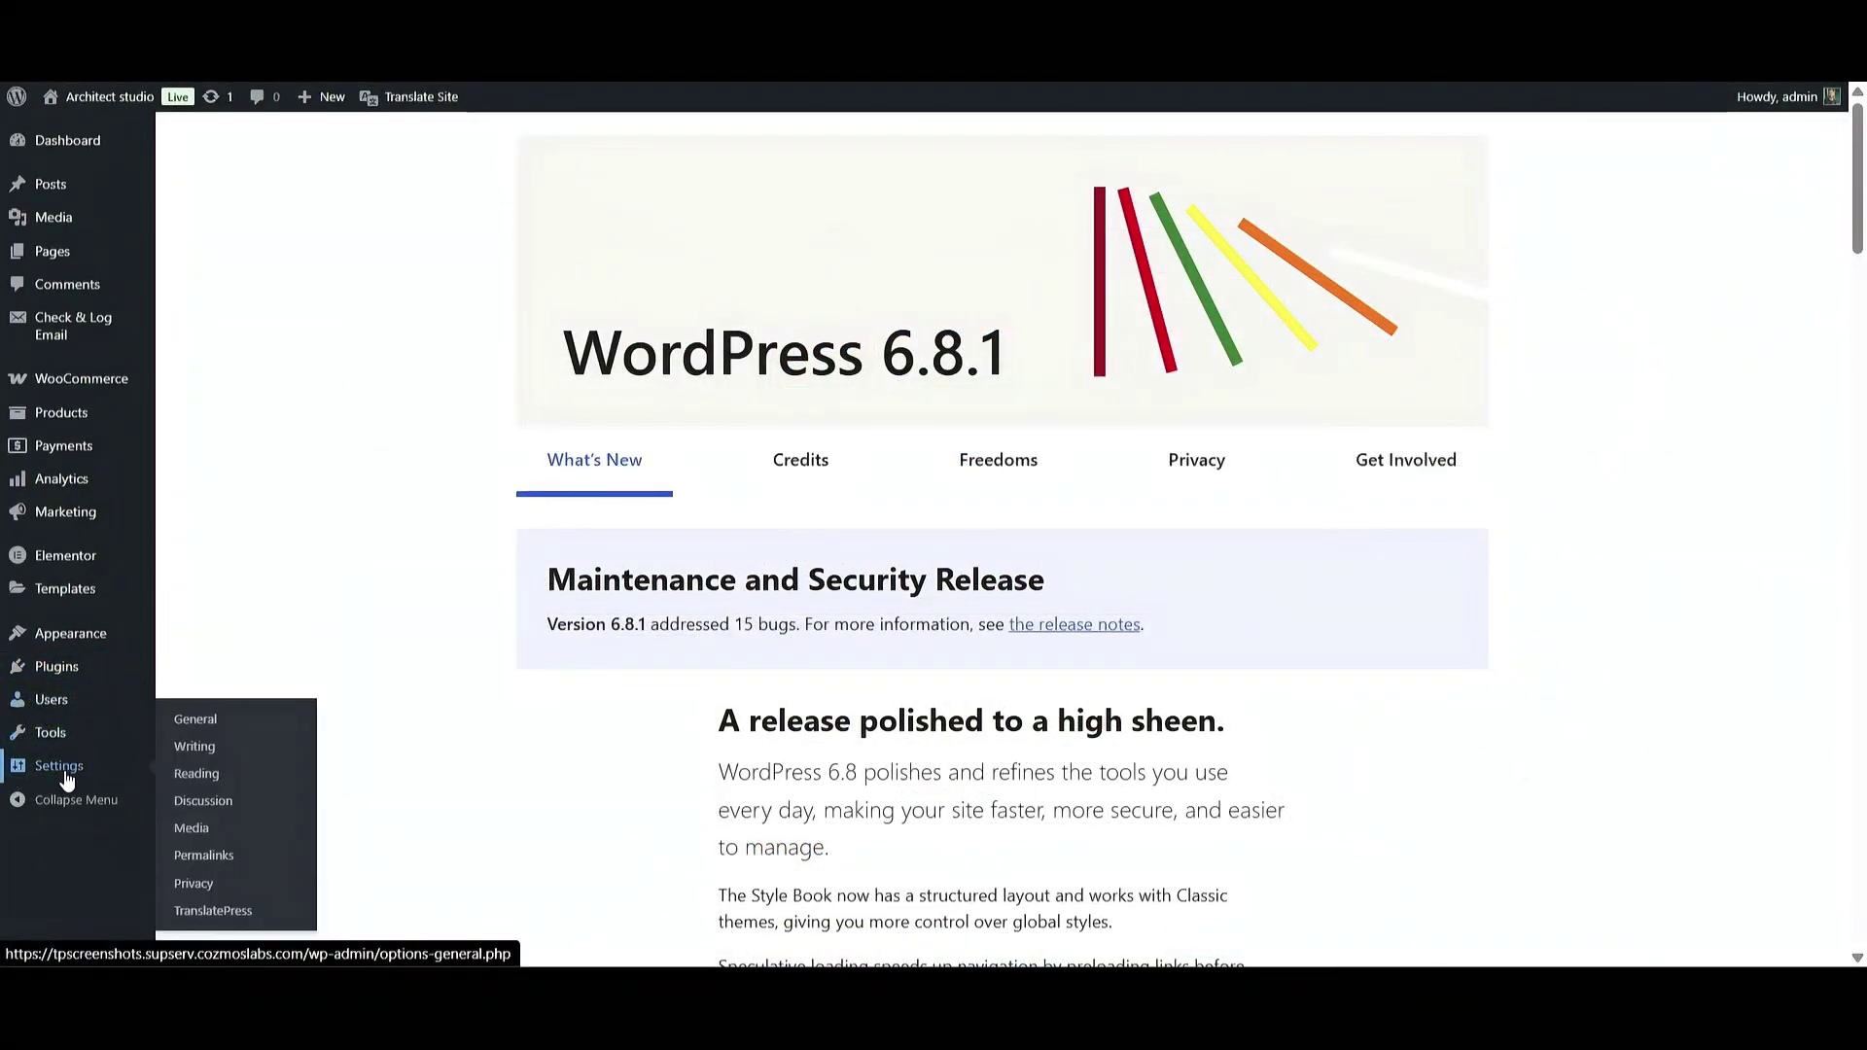
pyautogui.click(233, 916)
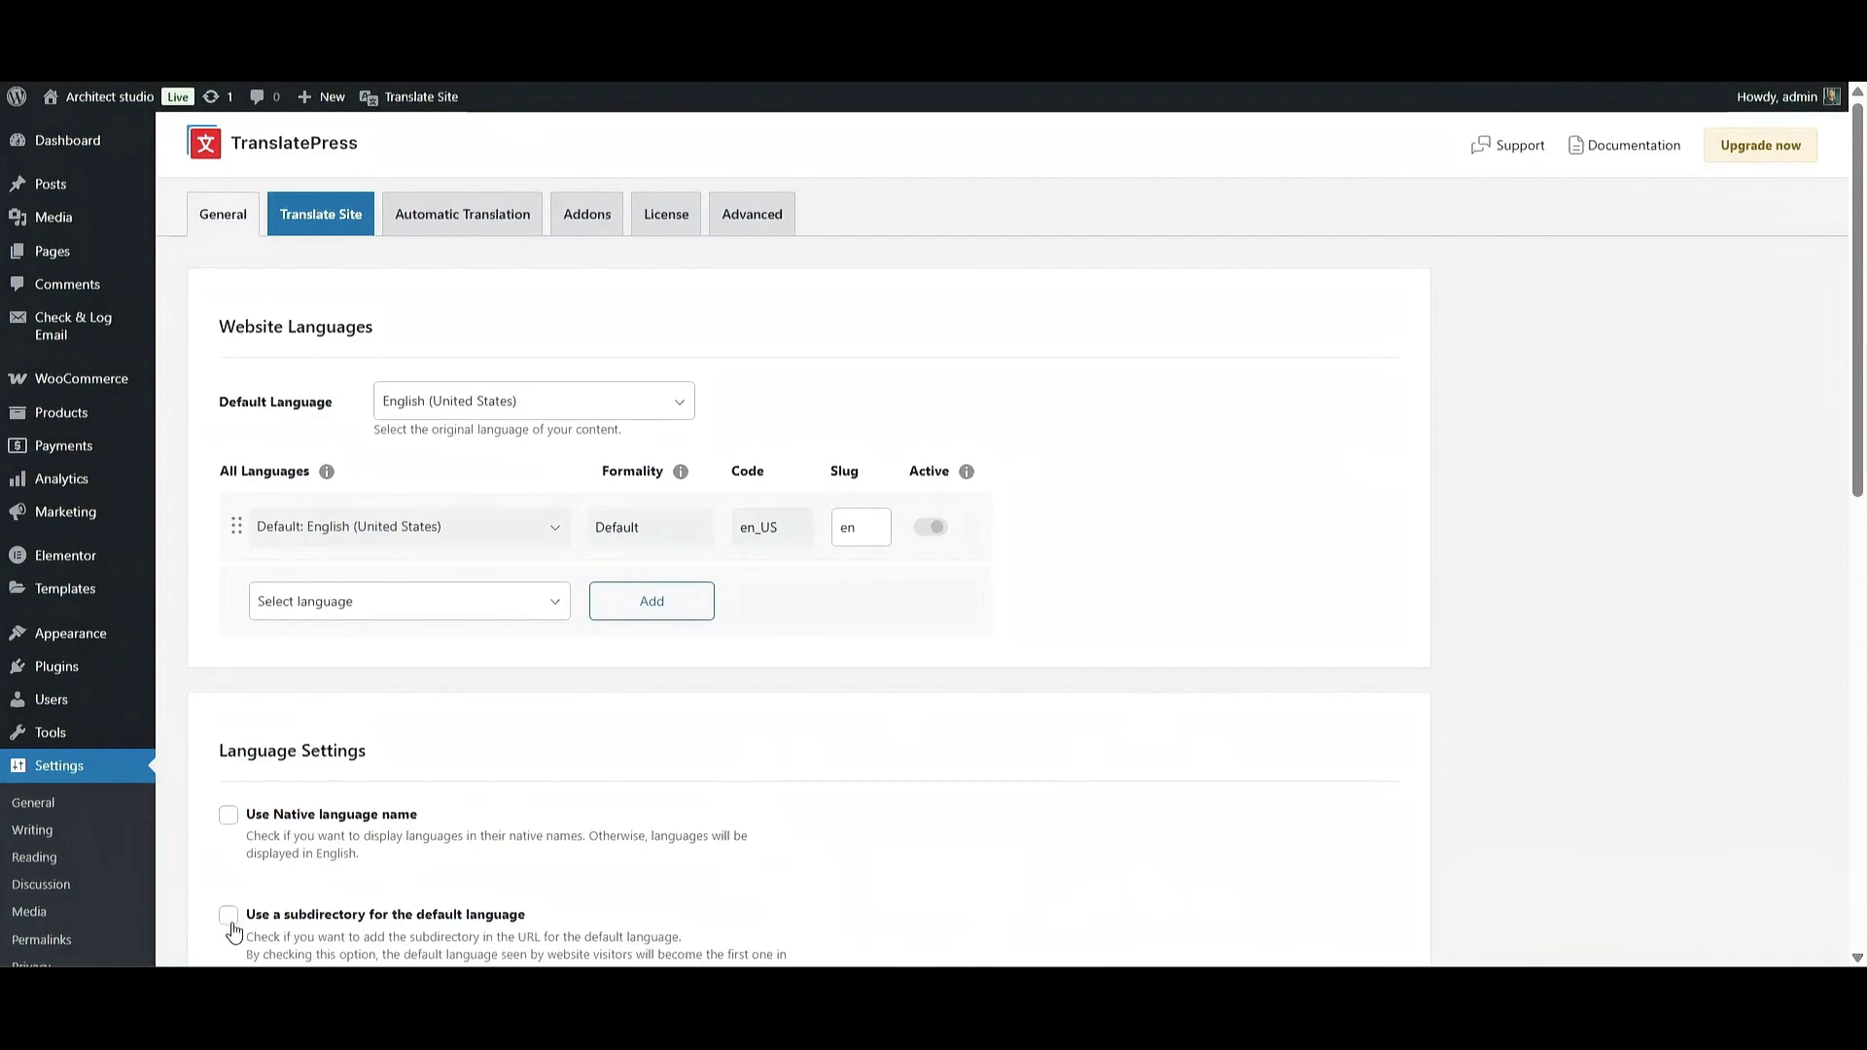
pyautogui.click(496, 603)
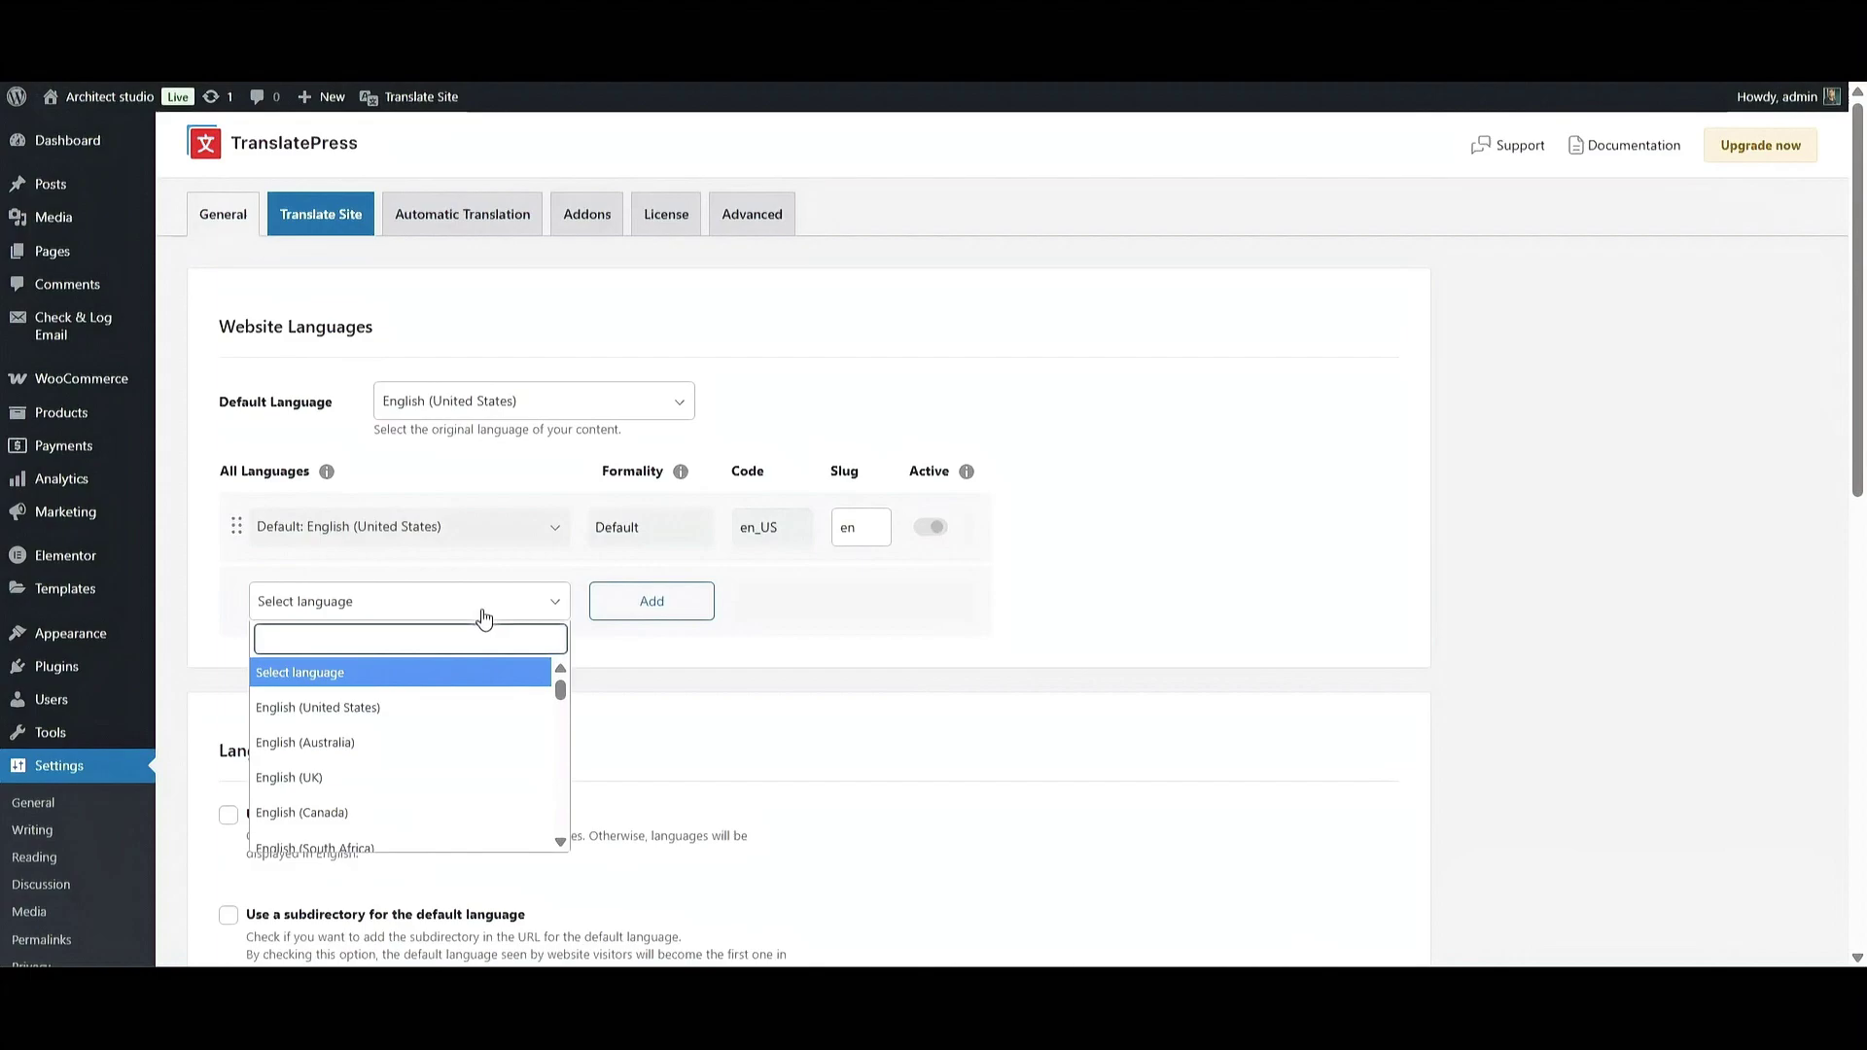
pyautogui.write('spanish')
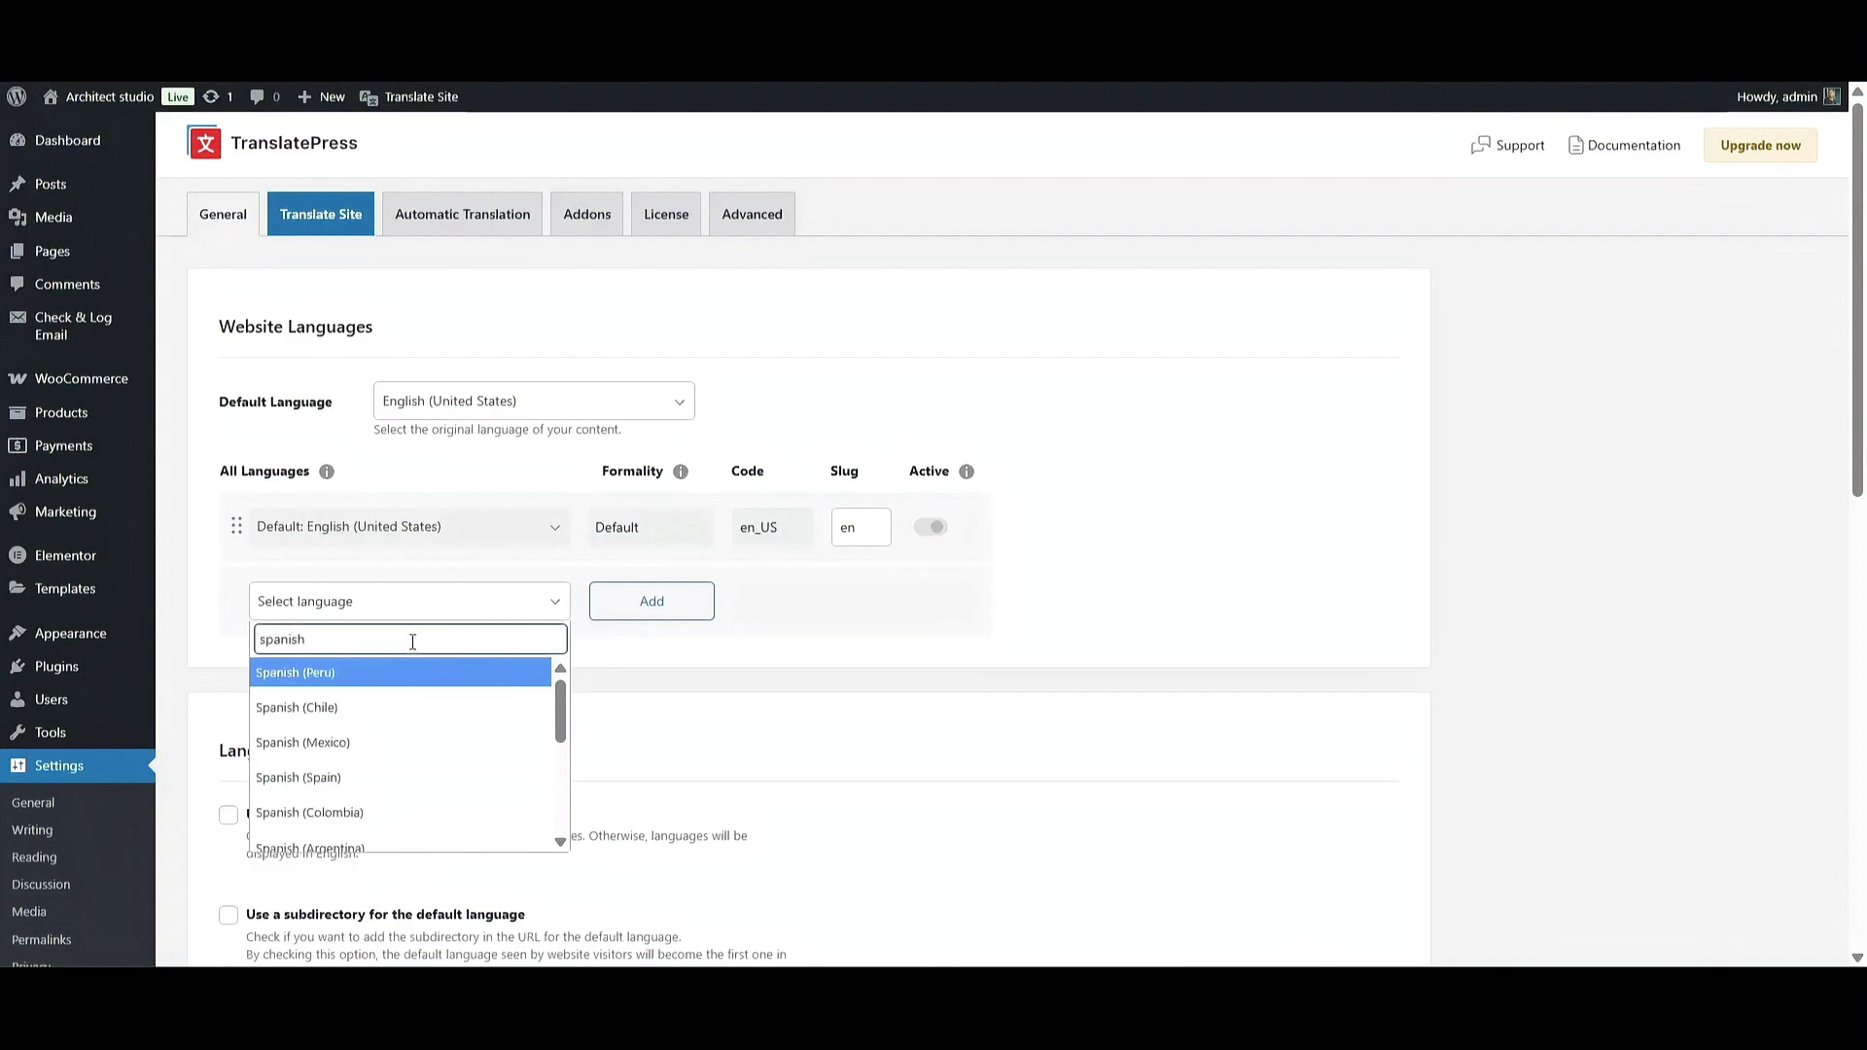
pyautogui.click(428, 775)
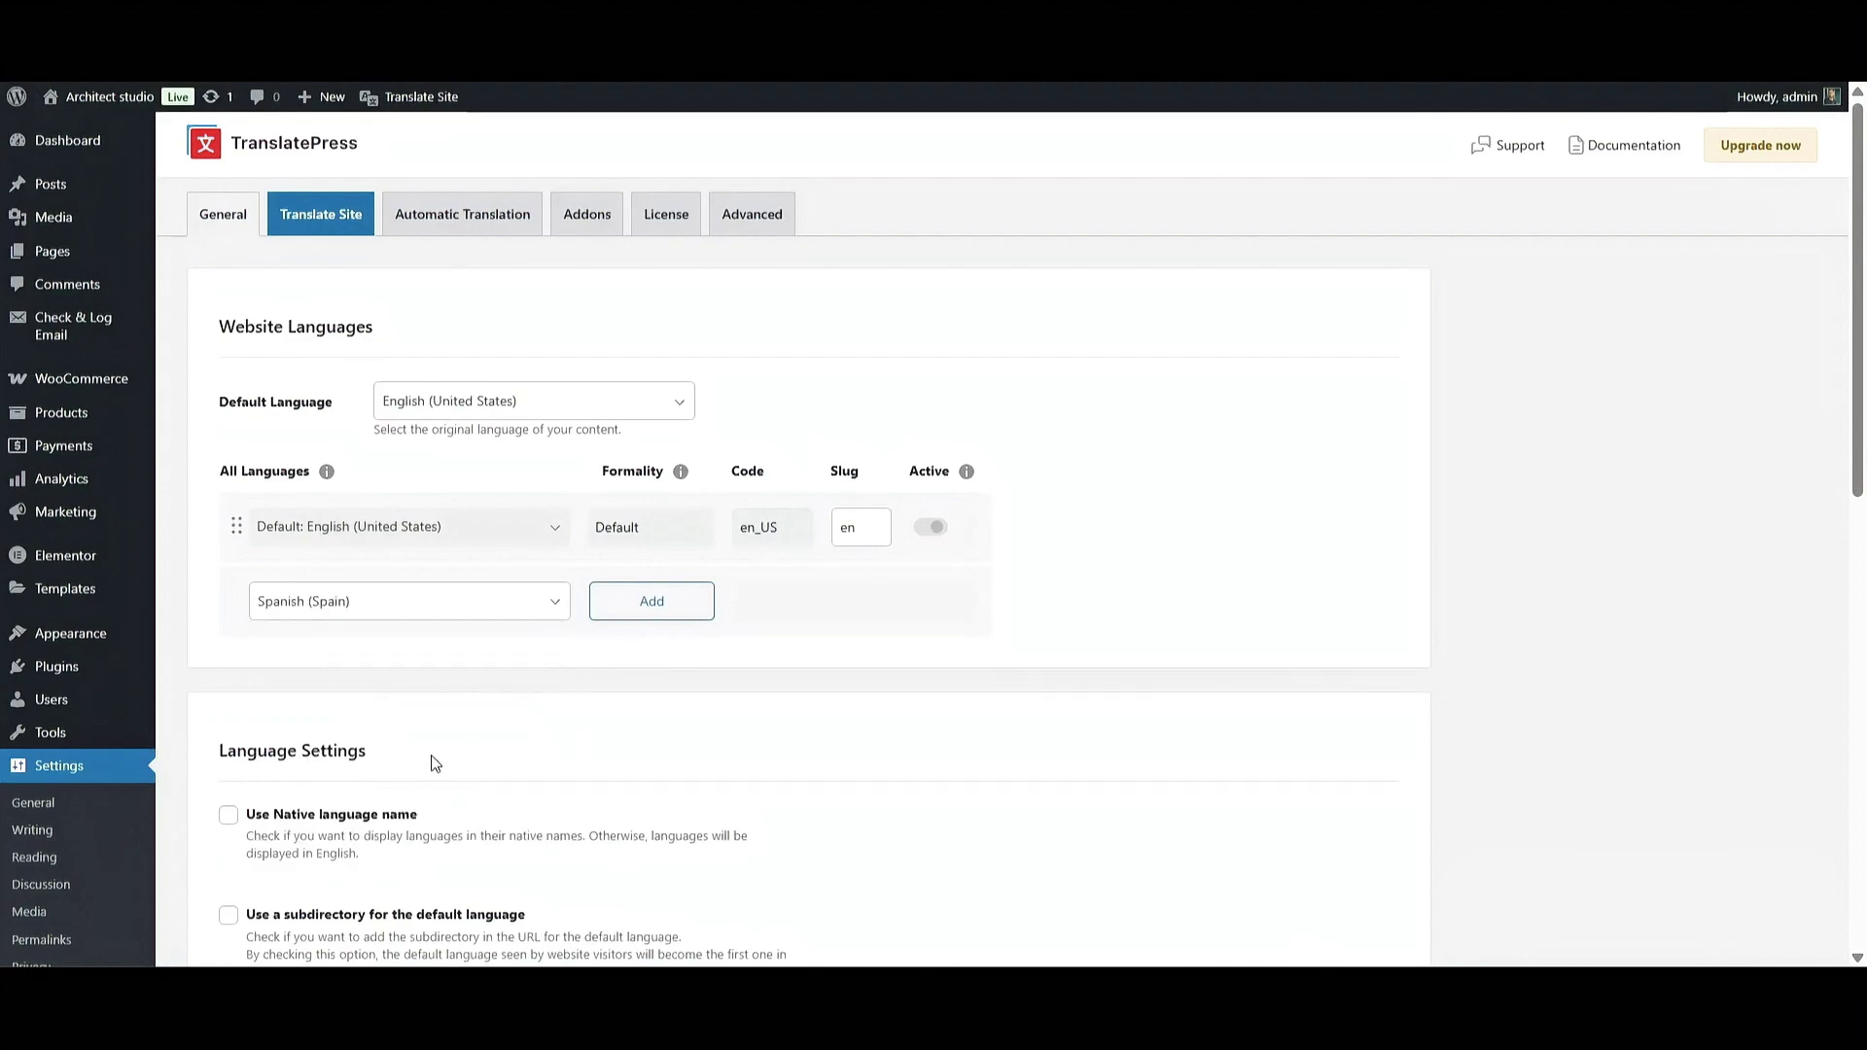
pyautogui.click(685, 611)
# Add French (France) as another site language
pyautogui.click(447, 688)
pyautogui.write('french')
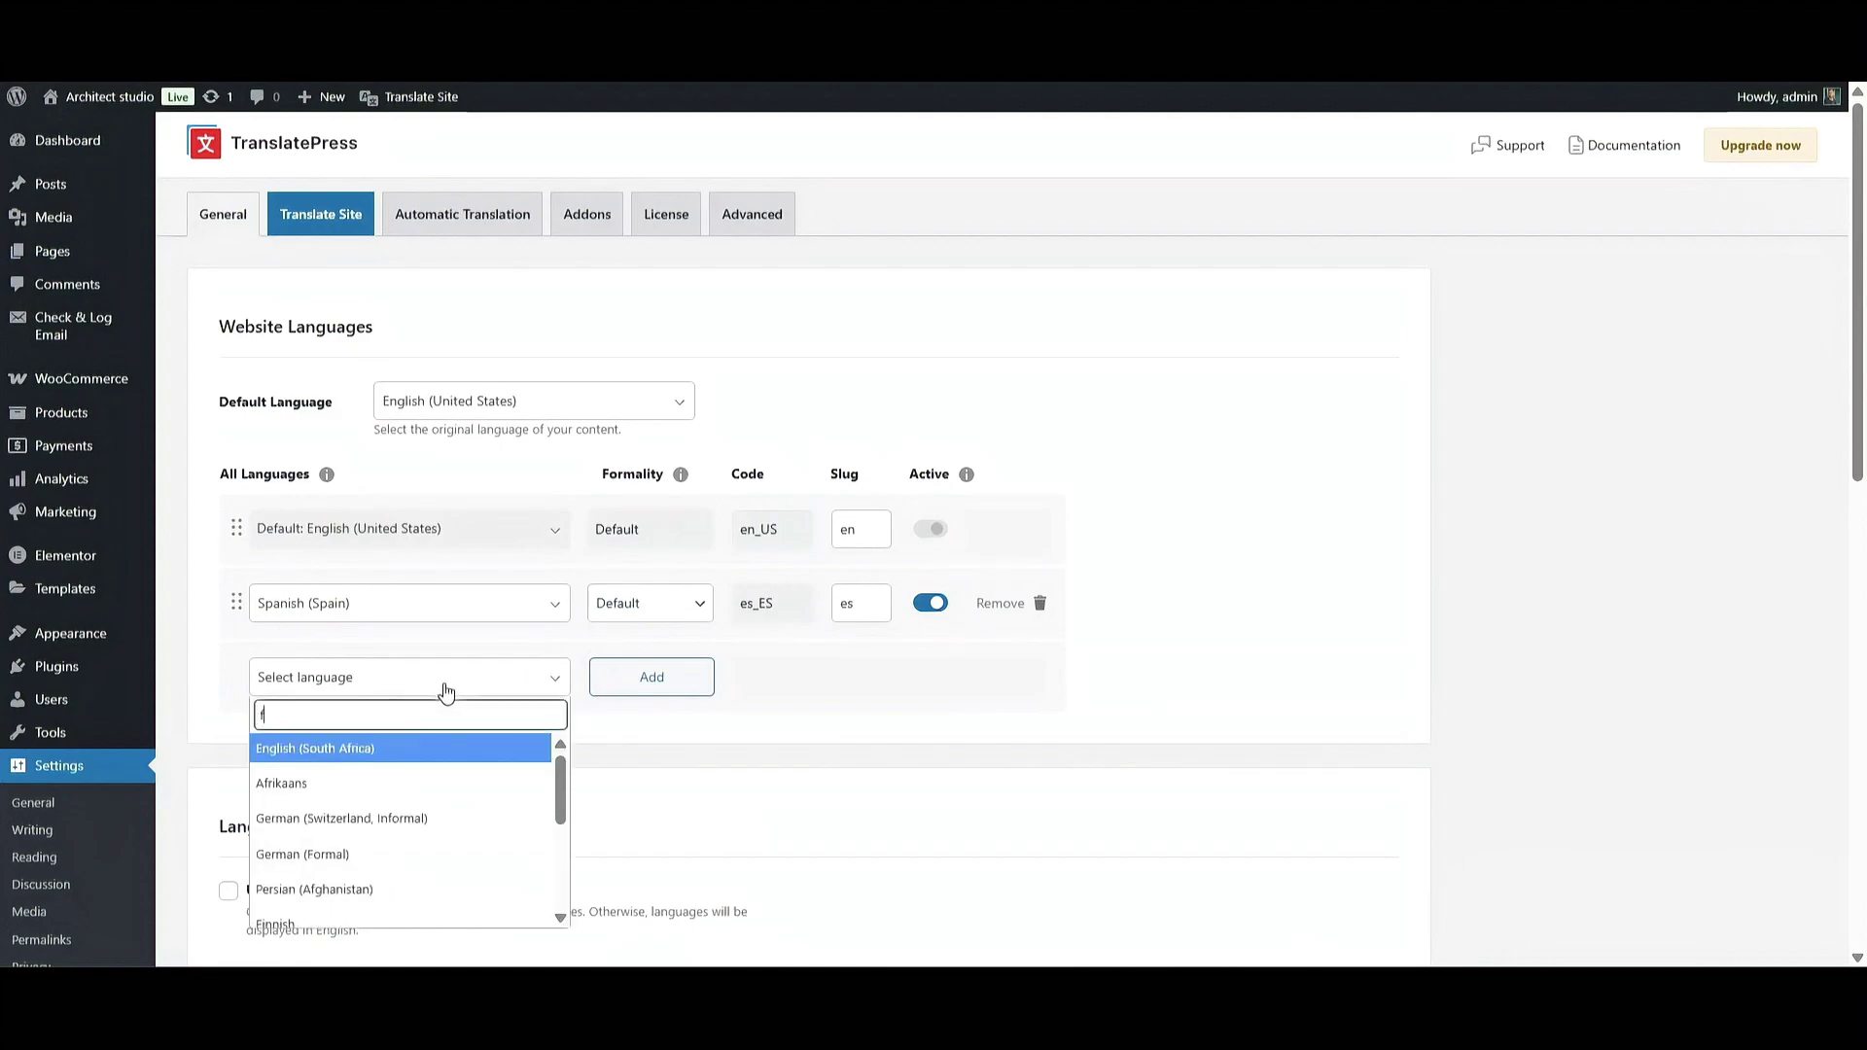
pyautogui.click(311, 783)
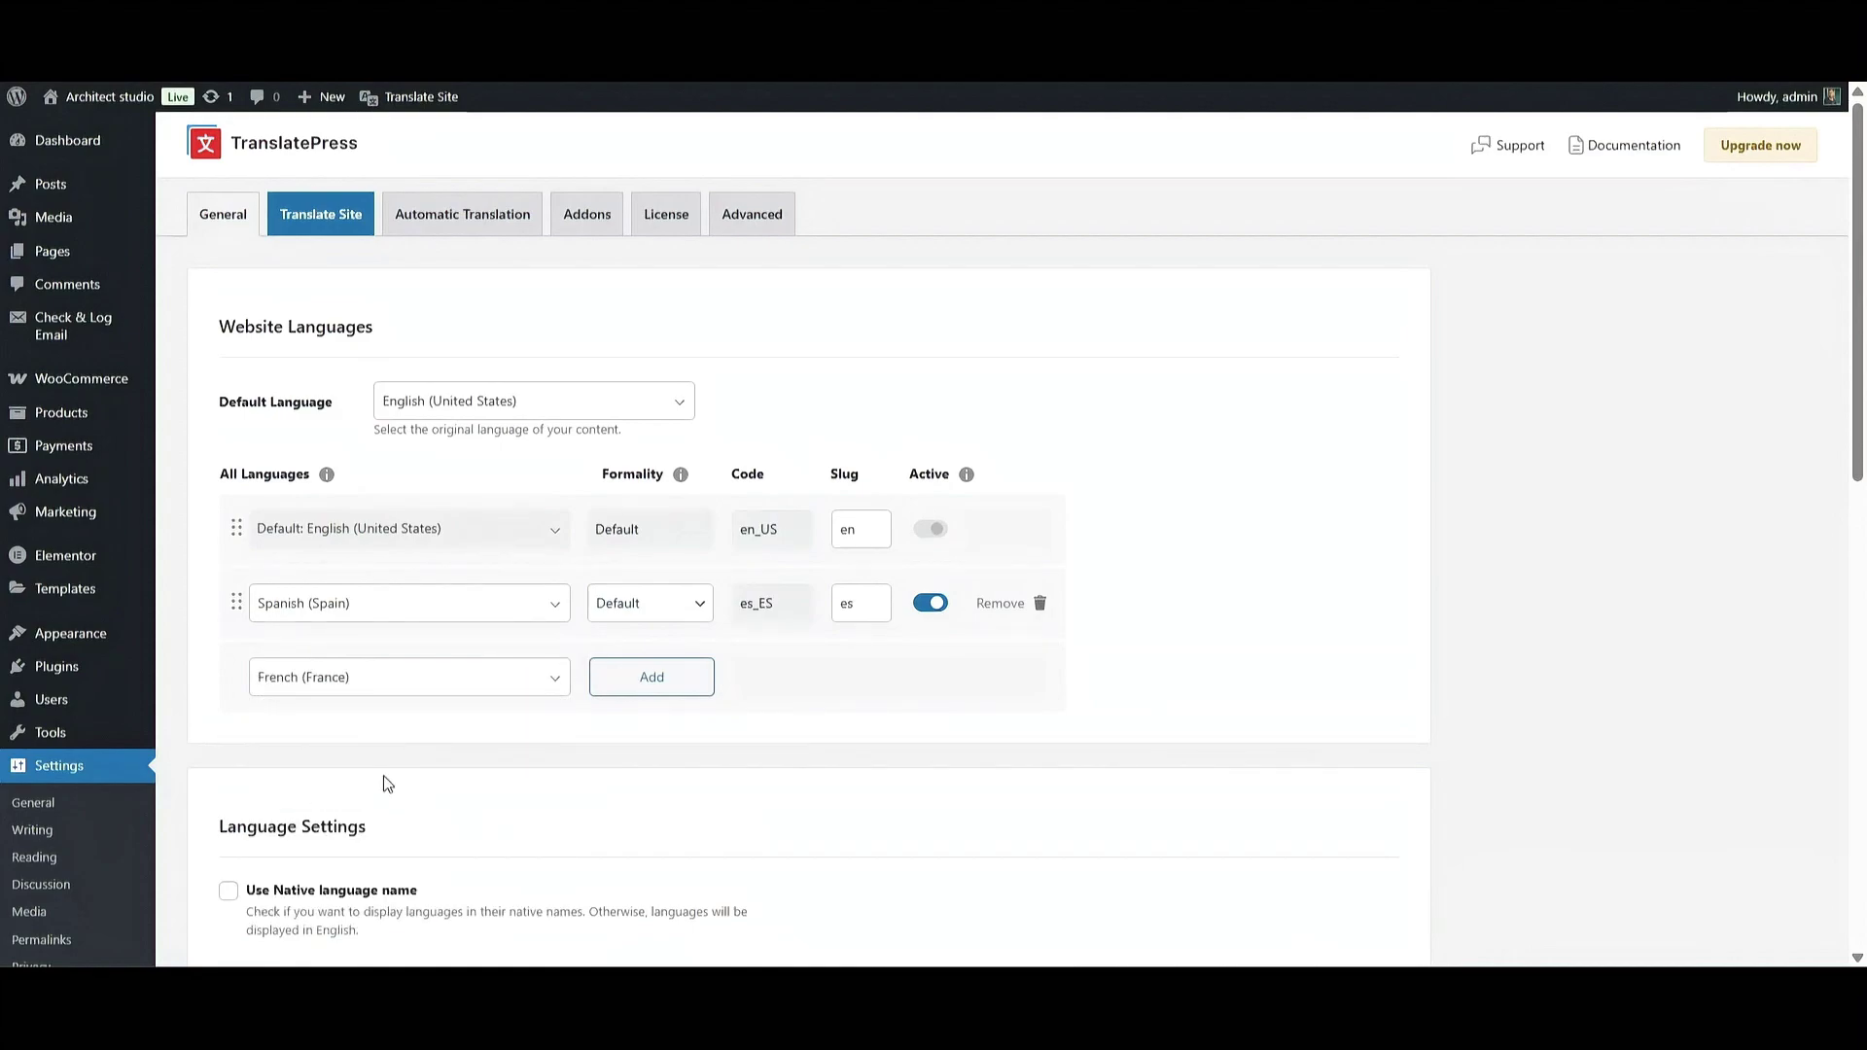
pyautogui.click(653, 680)
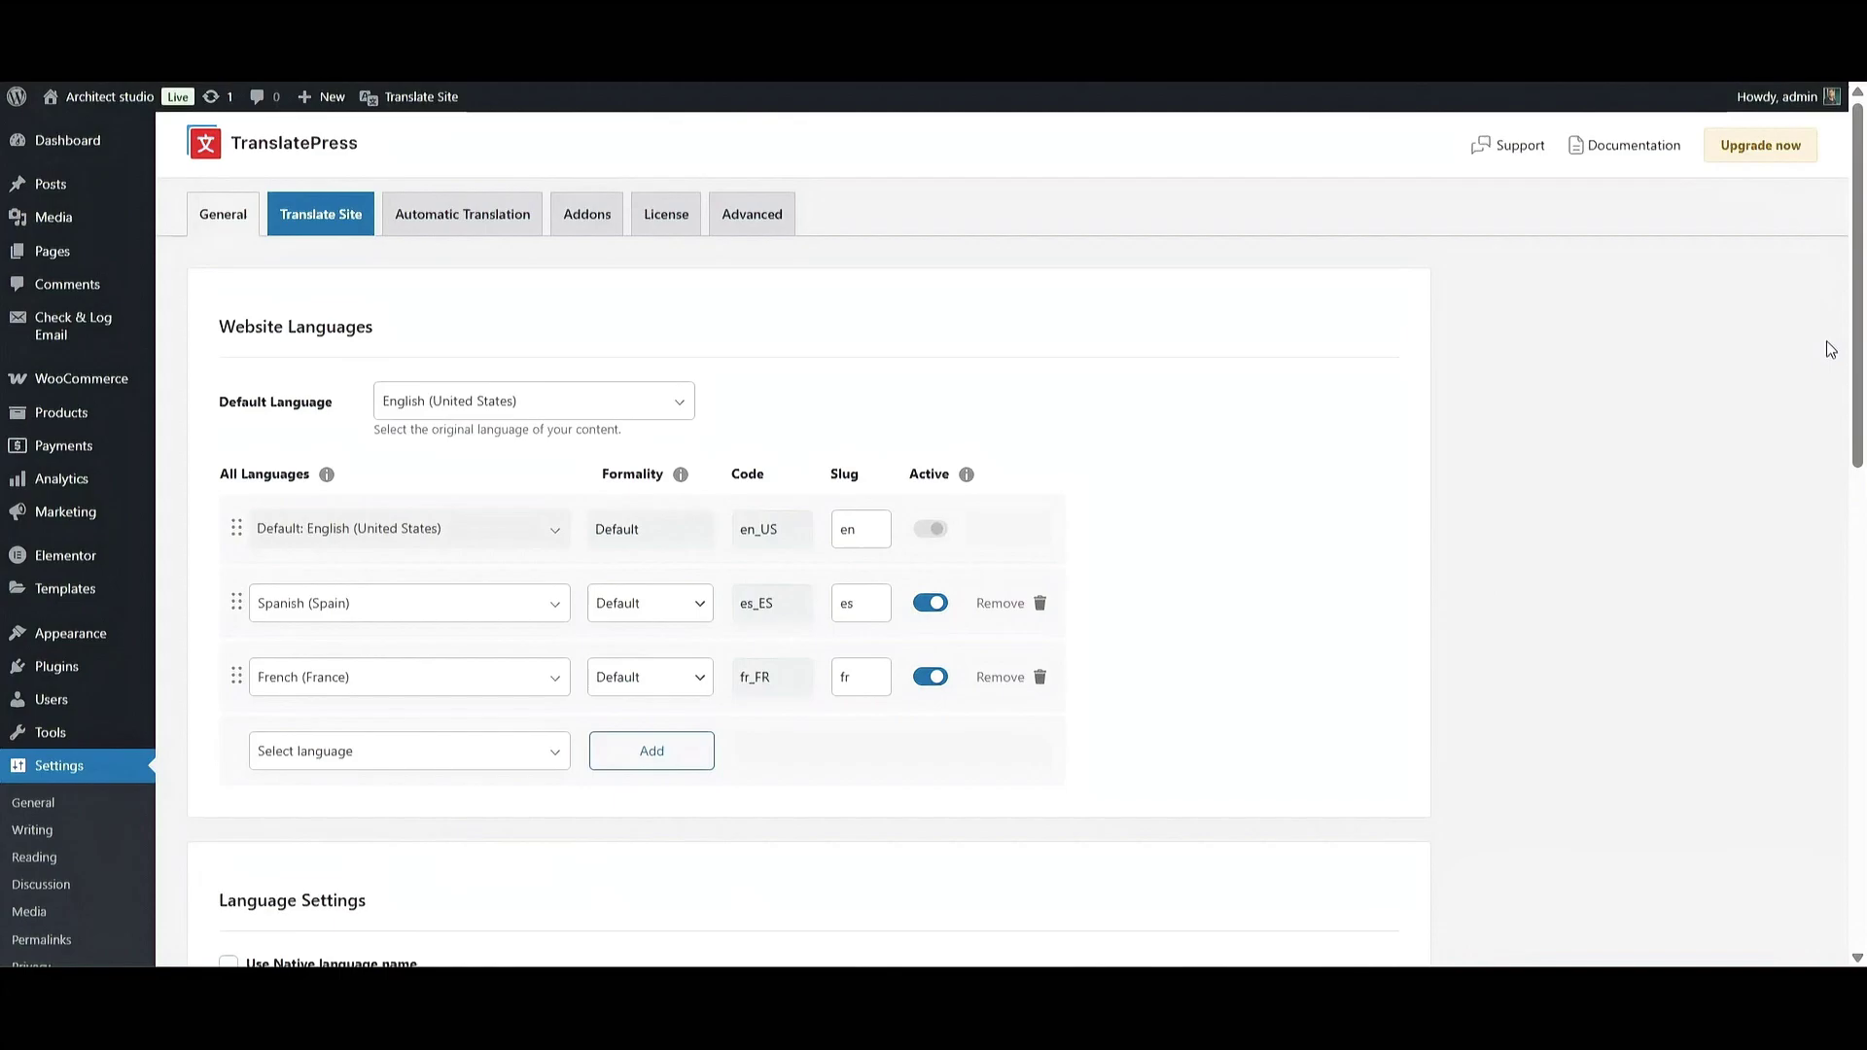
pyautogui.moveTo(1858, 291); pyautogui.dragTo(1862, 810)
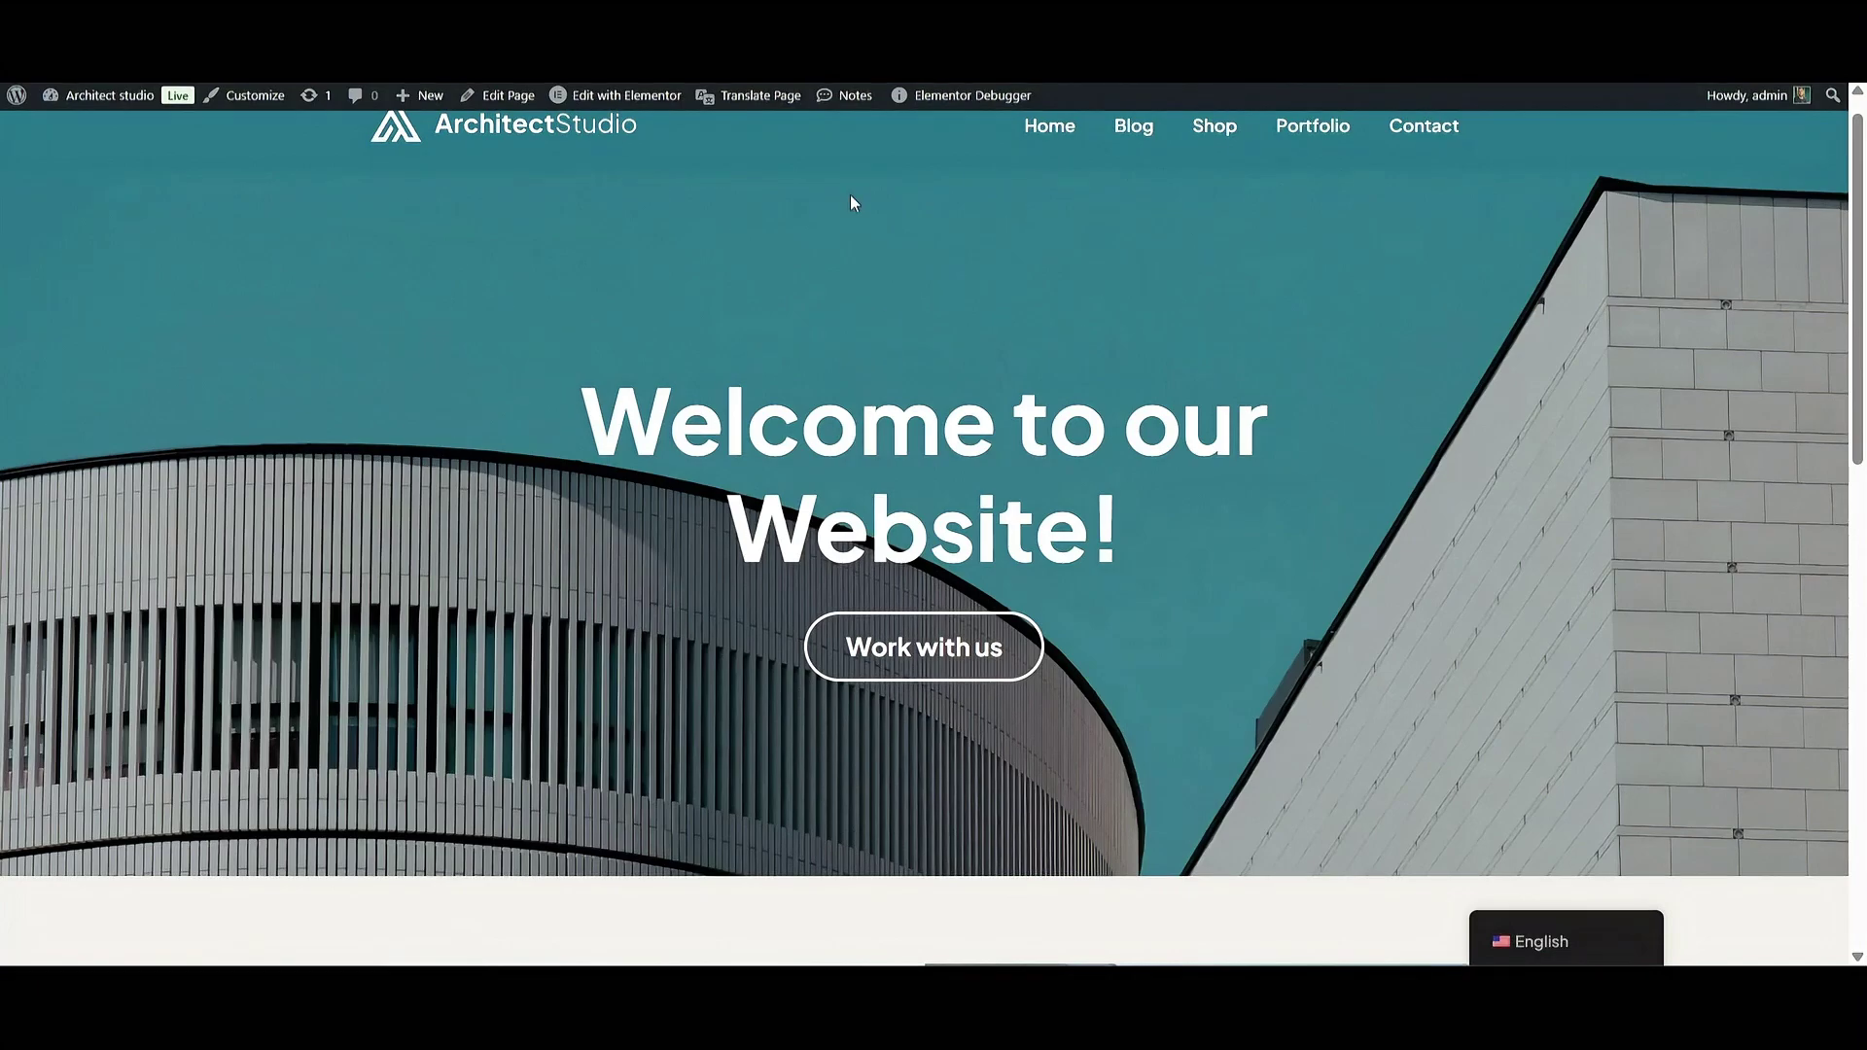
# Translate 'Welcome to our Website!' into Spanish as 'Bienvenido a nuestro sitio web!' and save
pyautogui.moveTo(758, 100)
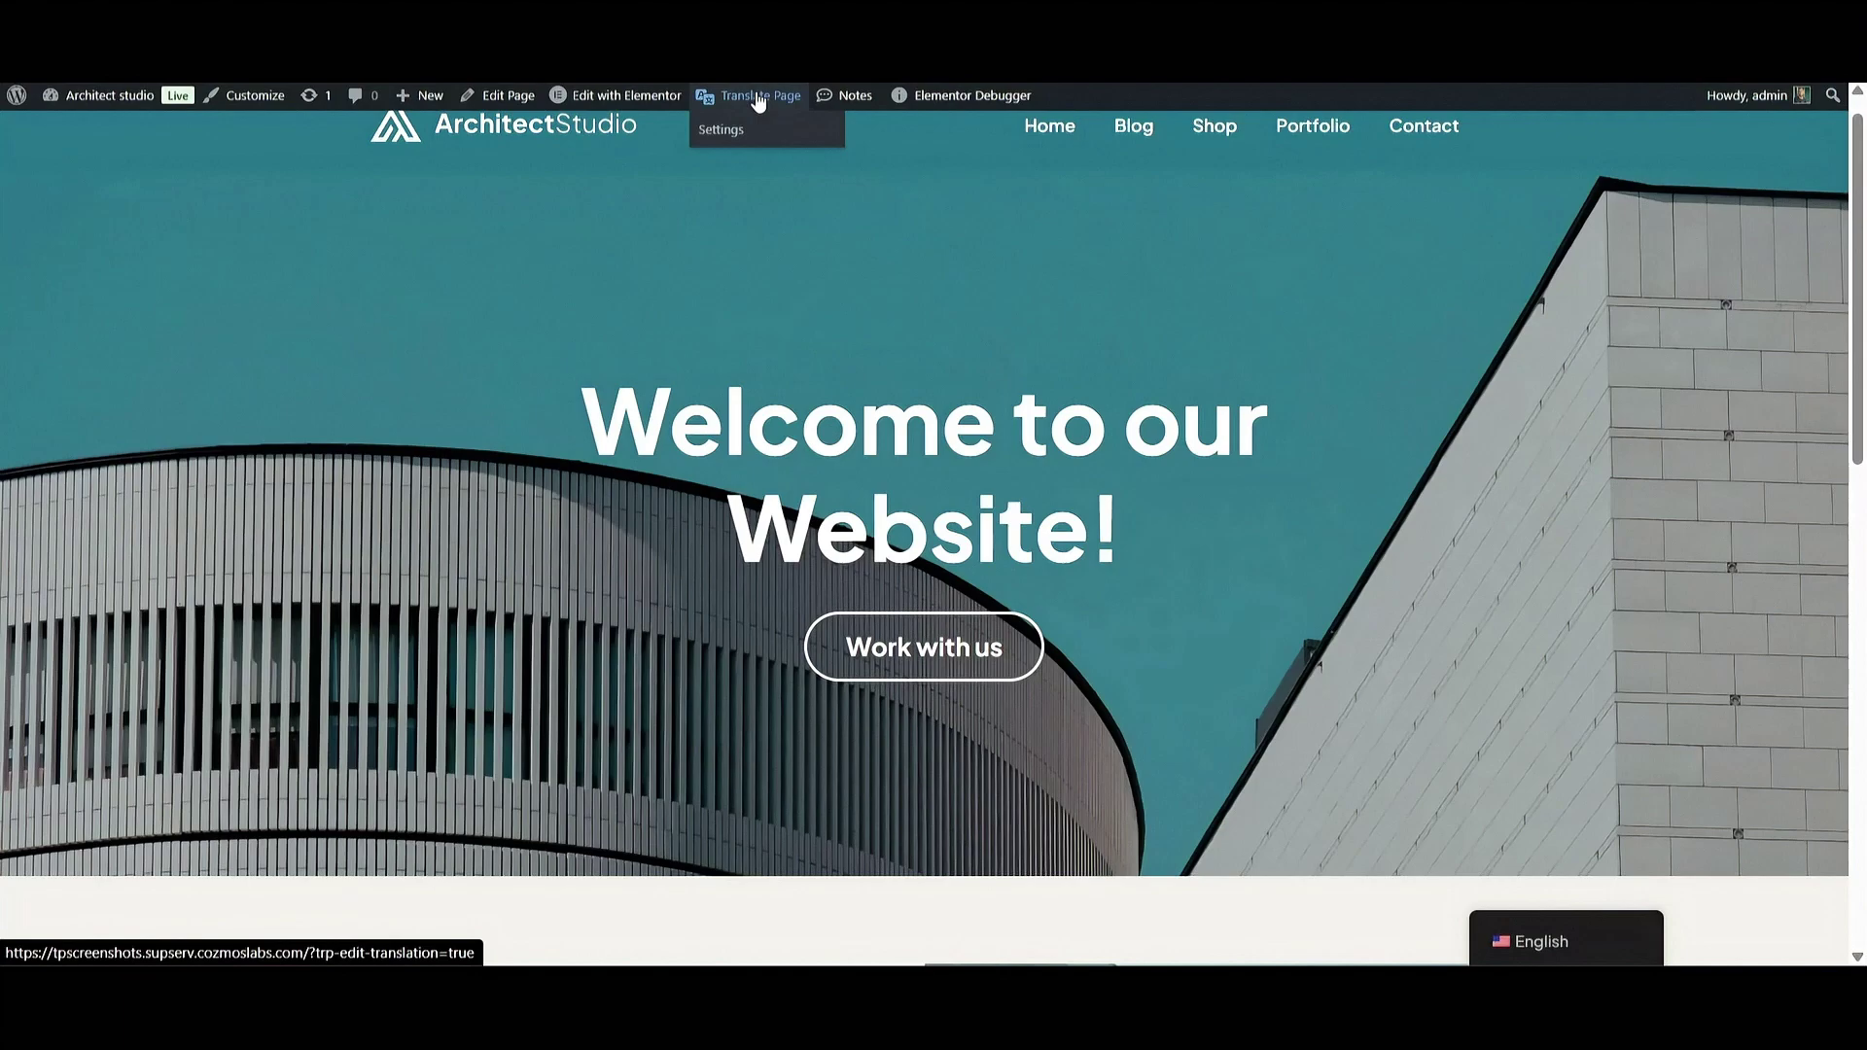
pyautogui.click(759, 98)
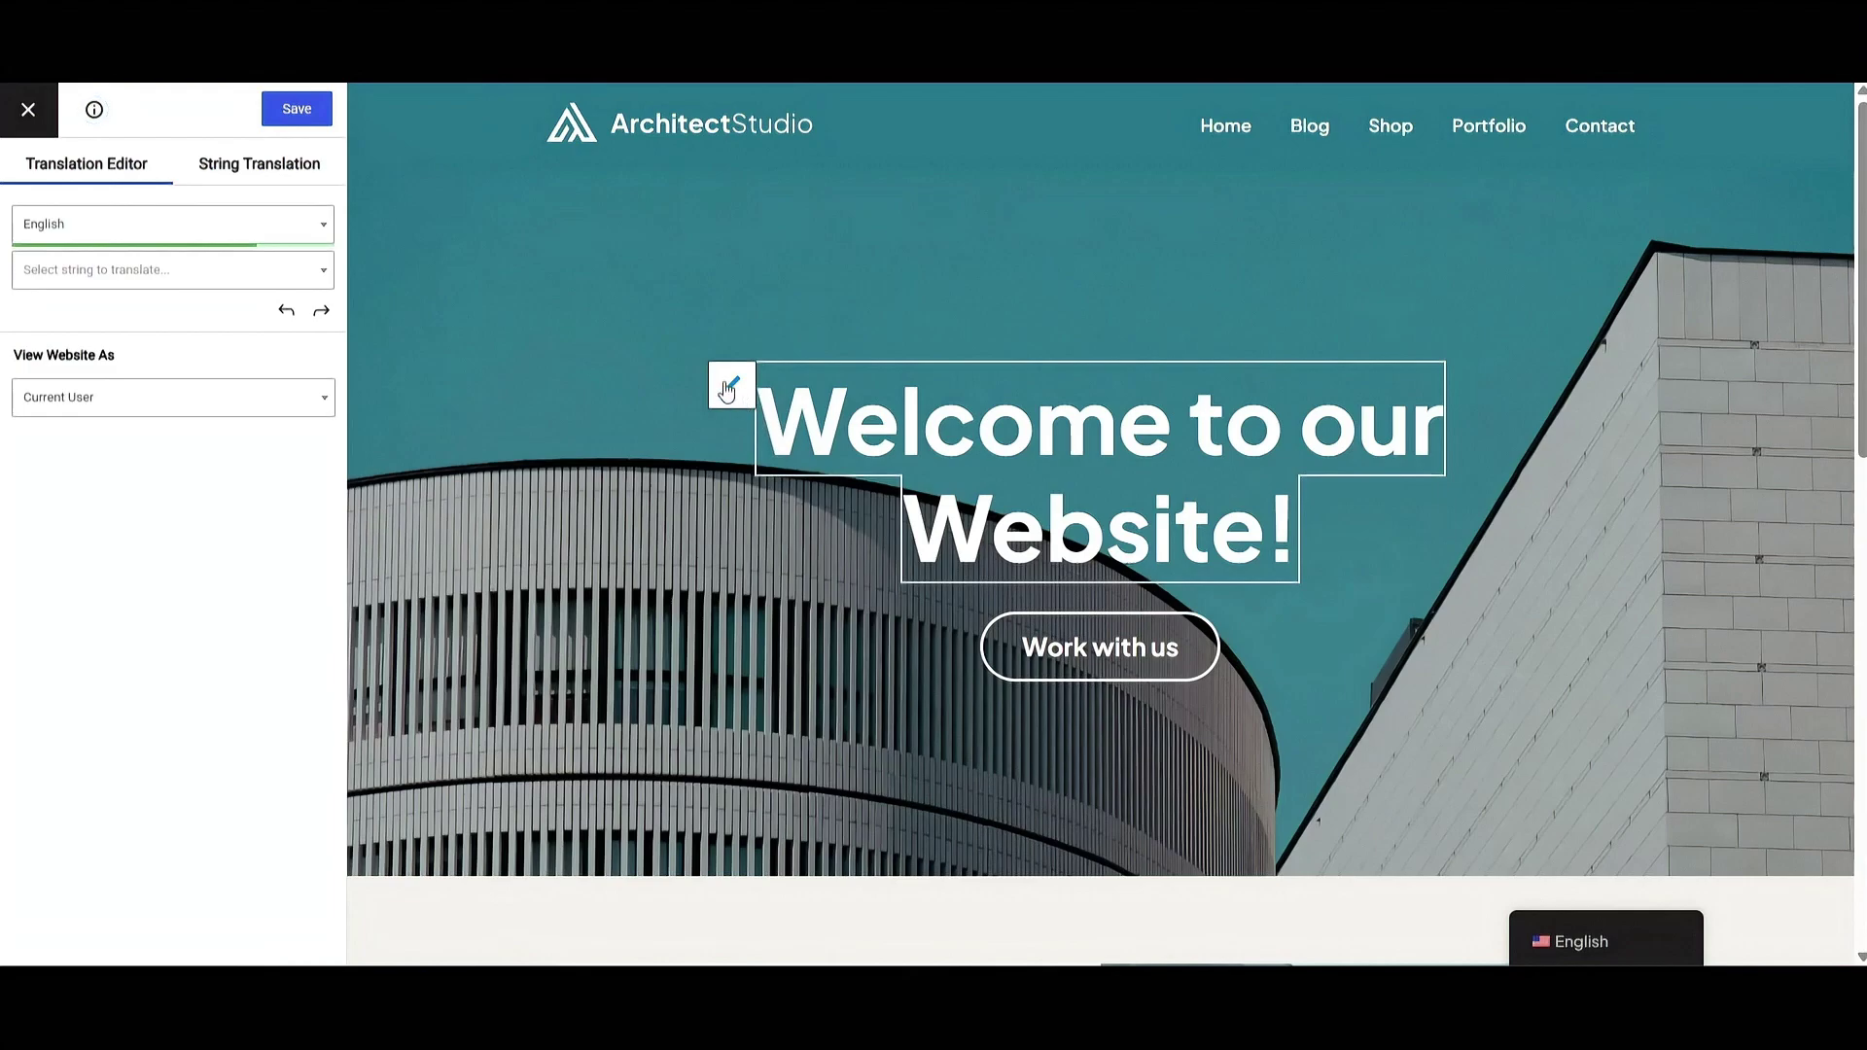
pyautogui.click(731, 386)
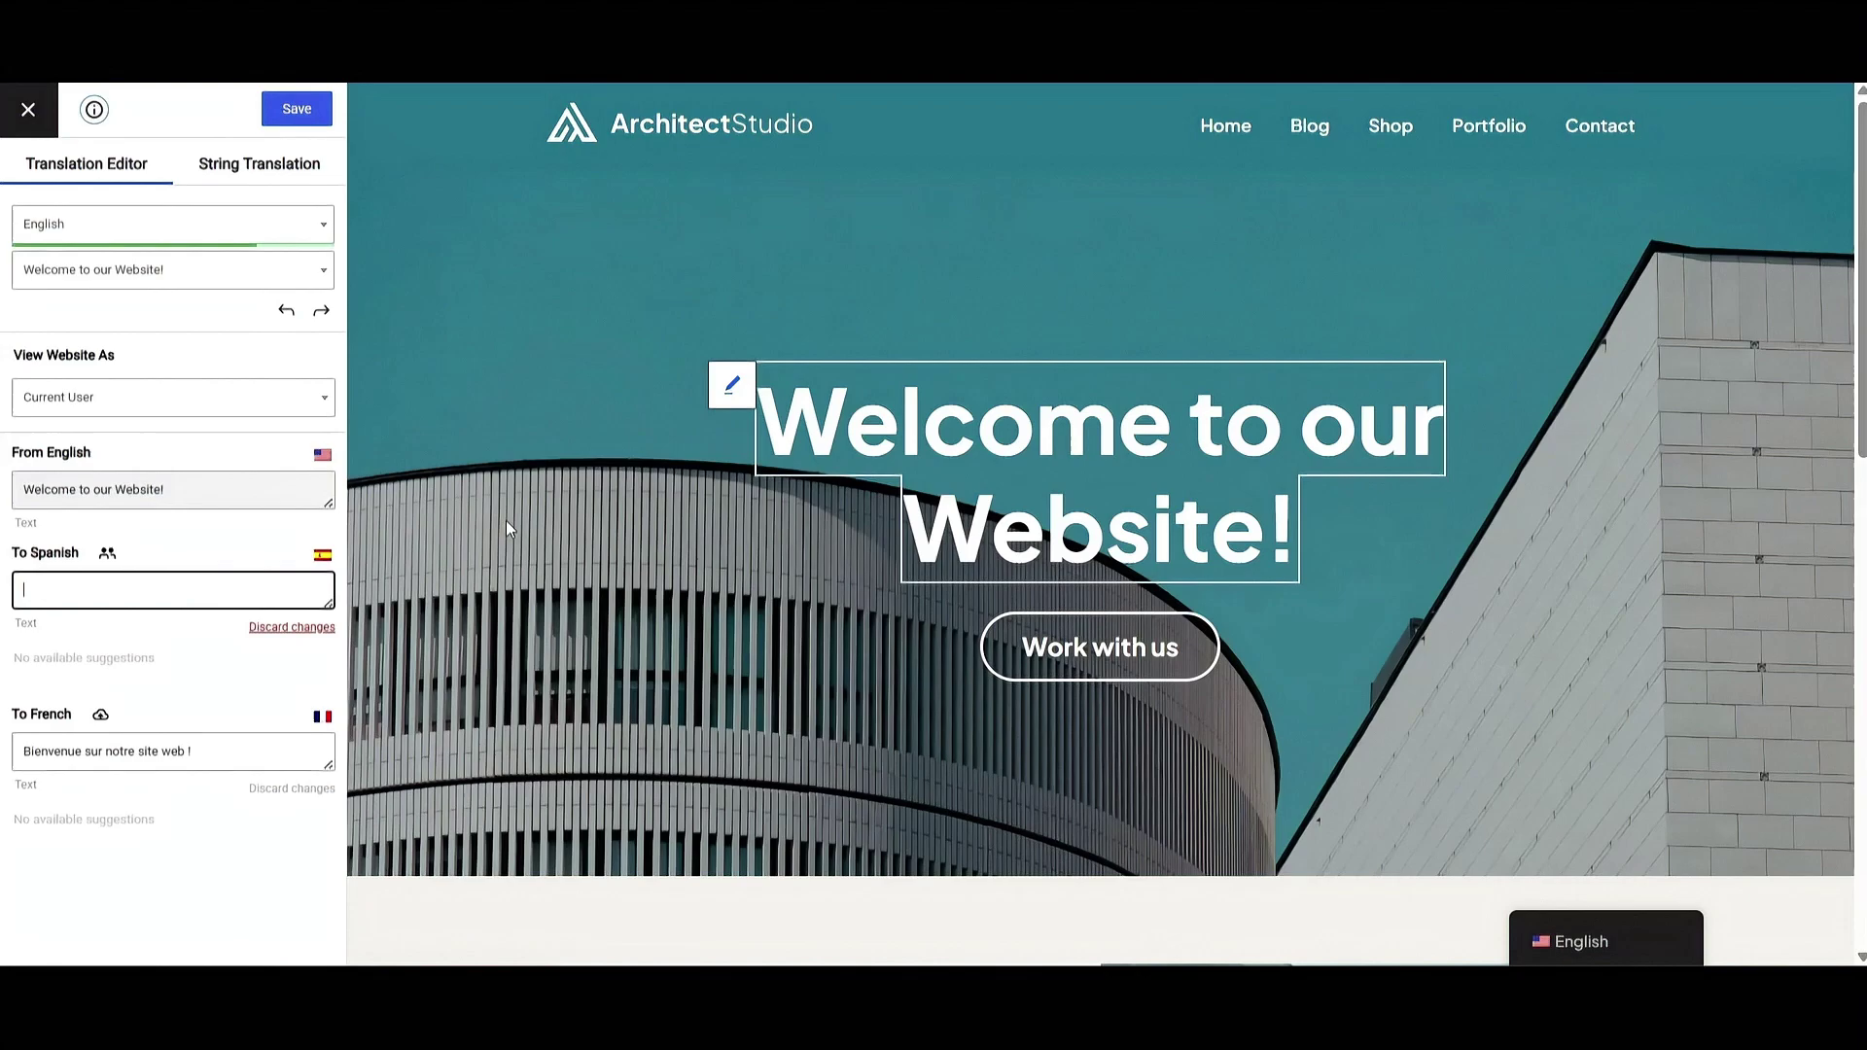
pyautogui.write('Bienvenido a nuestro sitio web!')
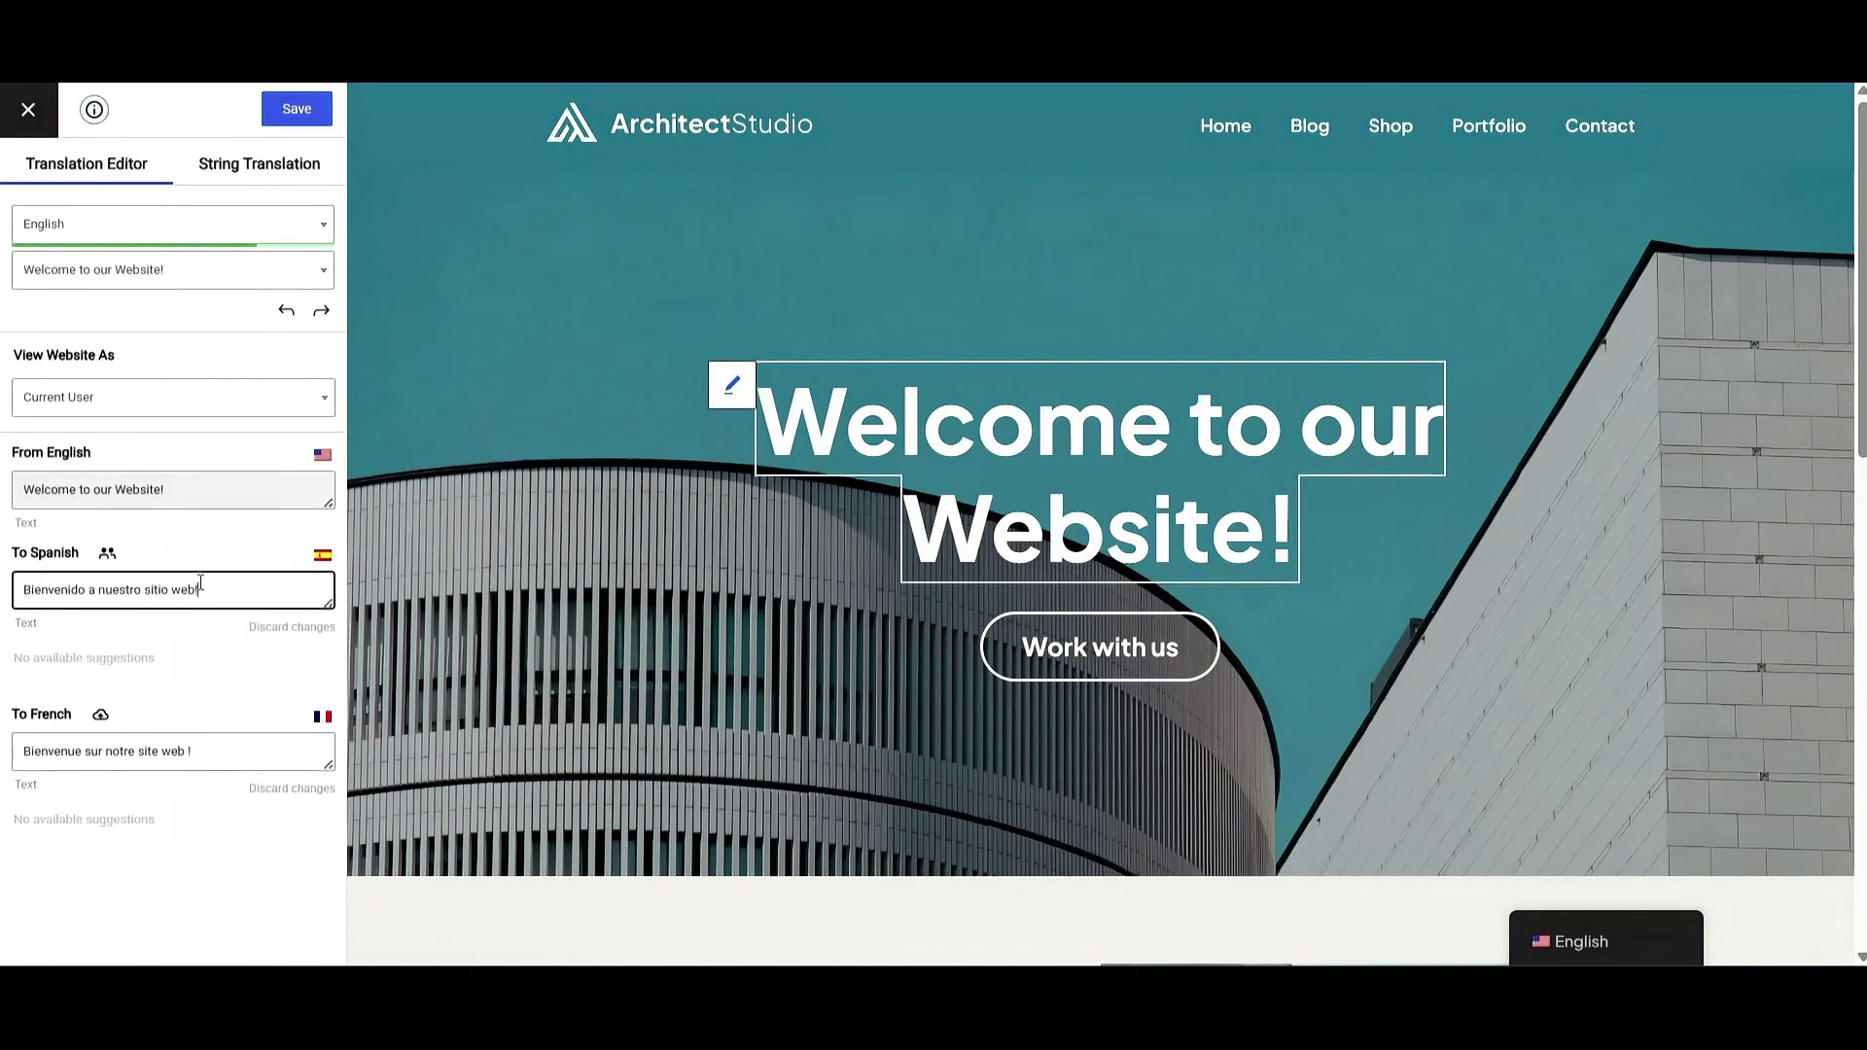
pyautogui.click(291, 109)
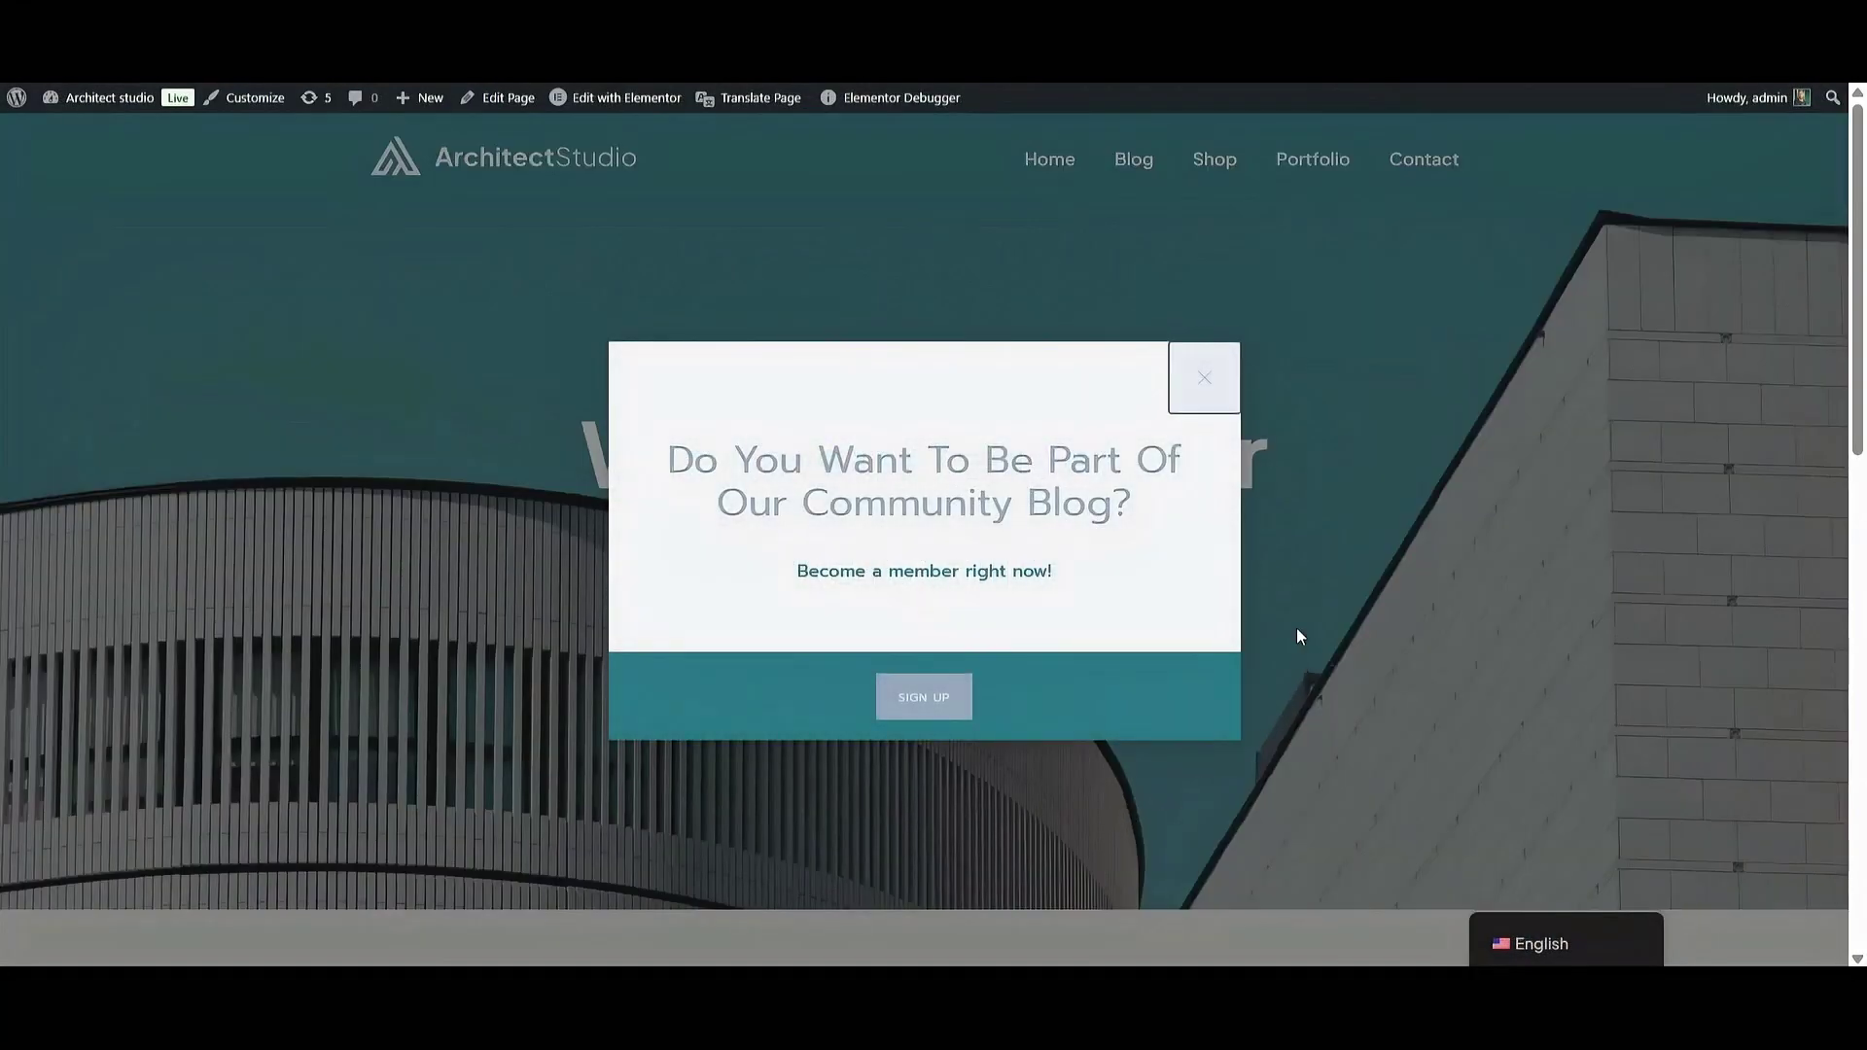
# Save Spanish translations for the popup's community blog heading and 'Become a member right now!' line
pyautogui.click(773, 99)
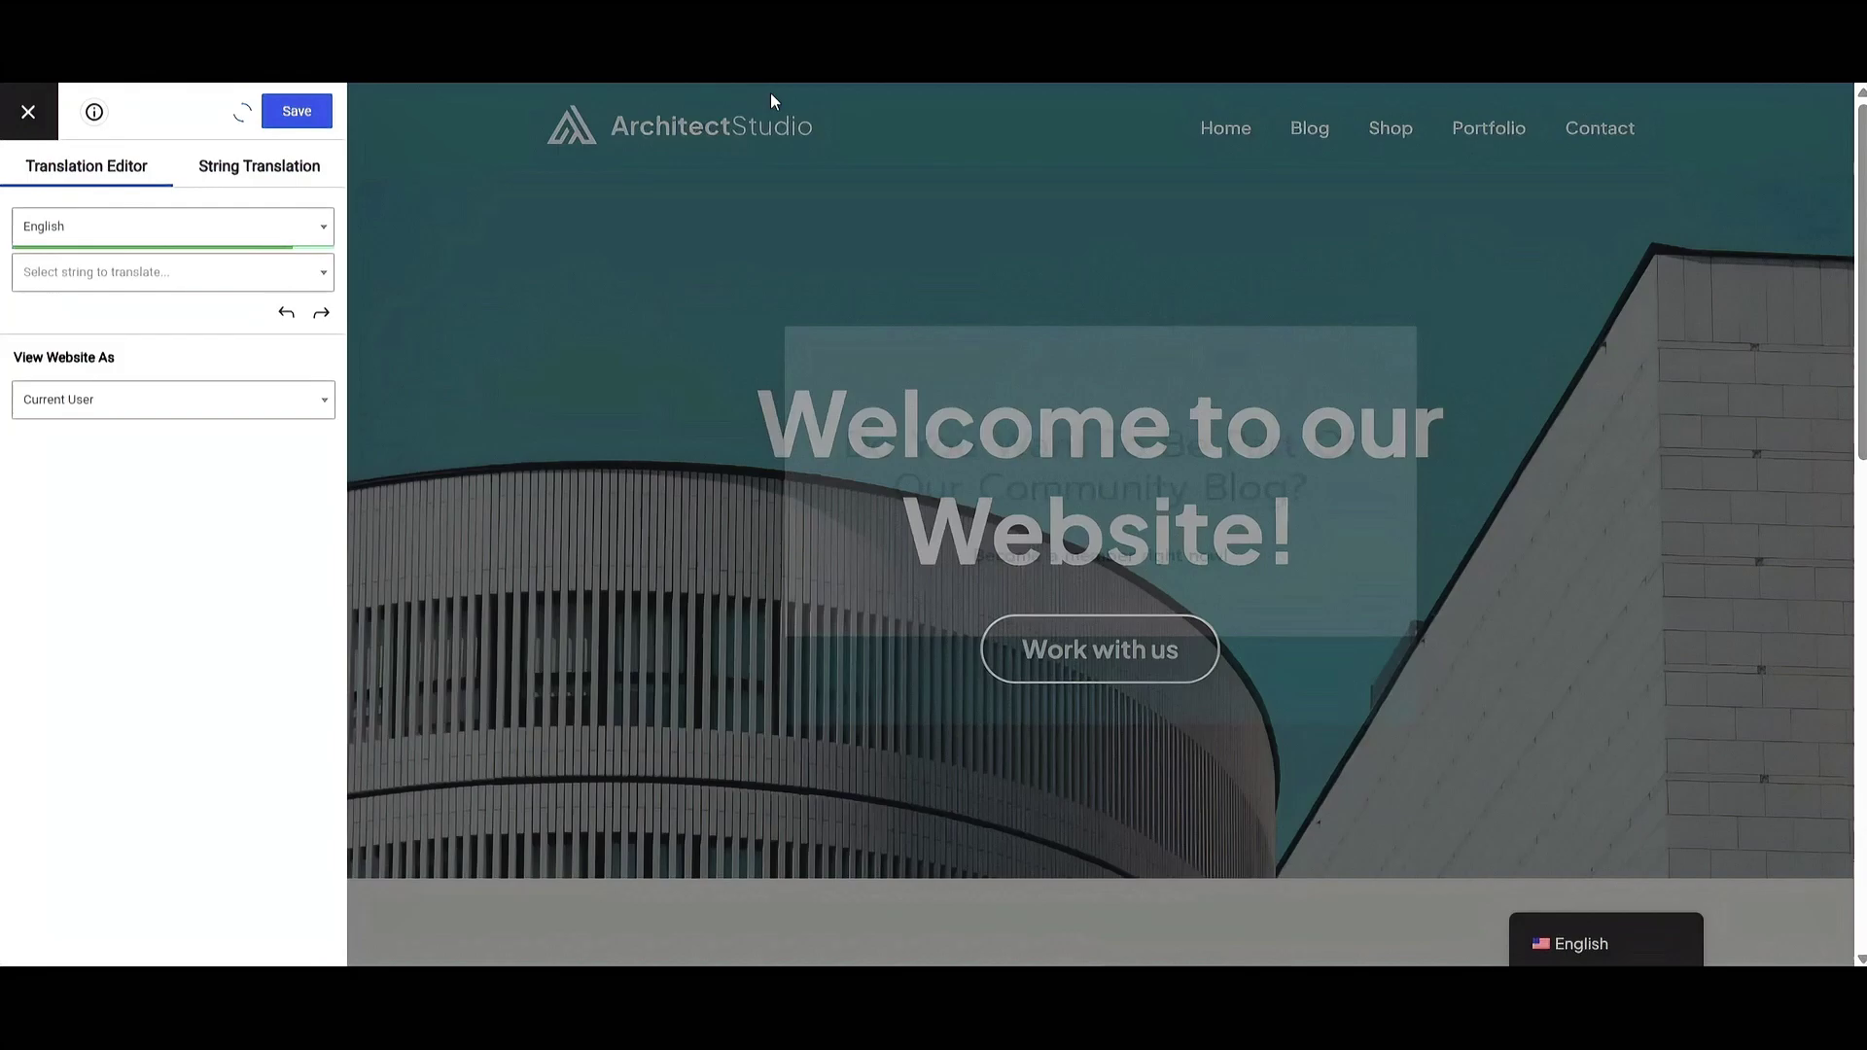
pyautogui.click(821, 442)
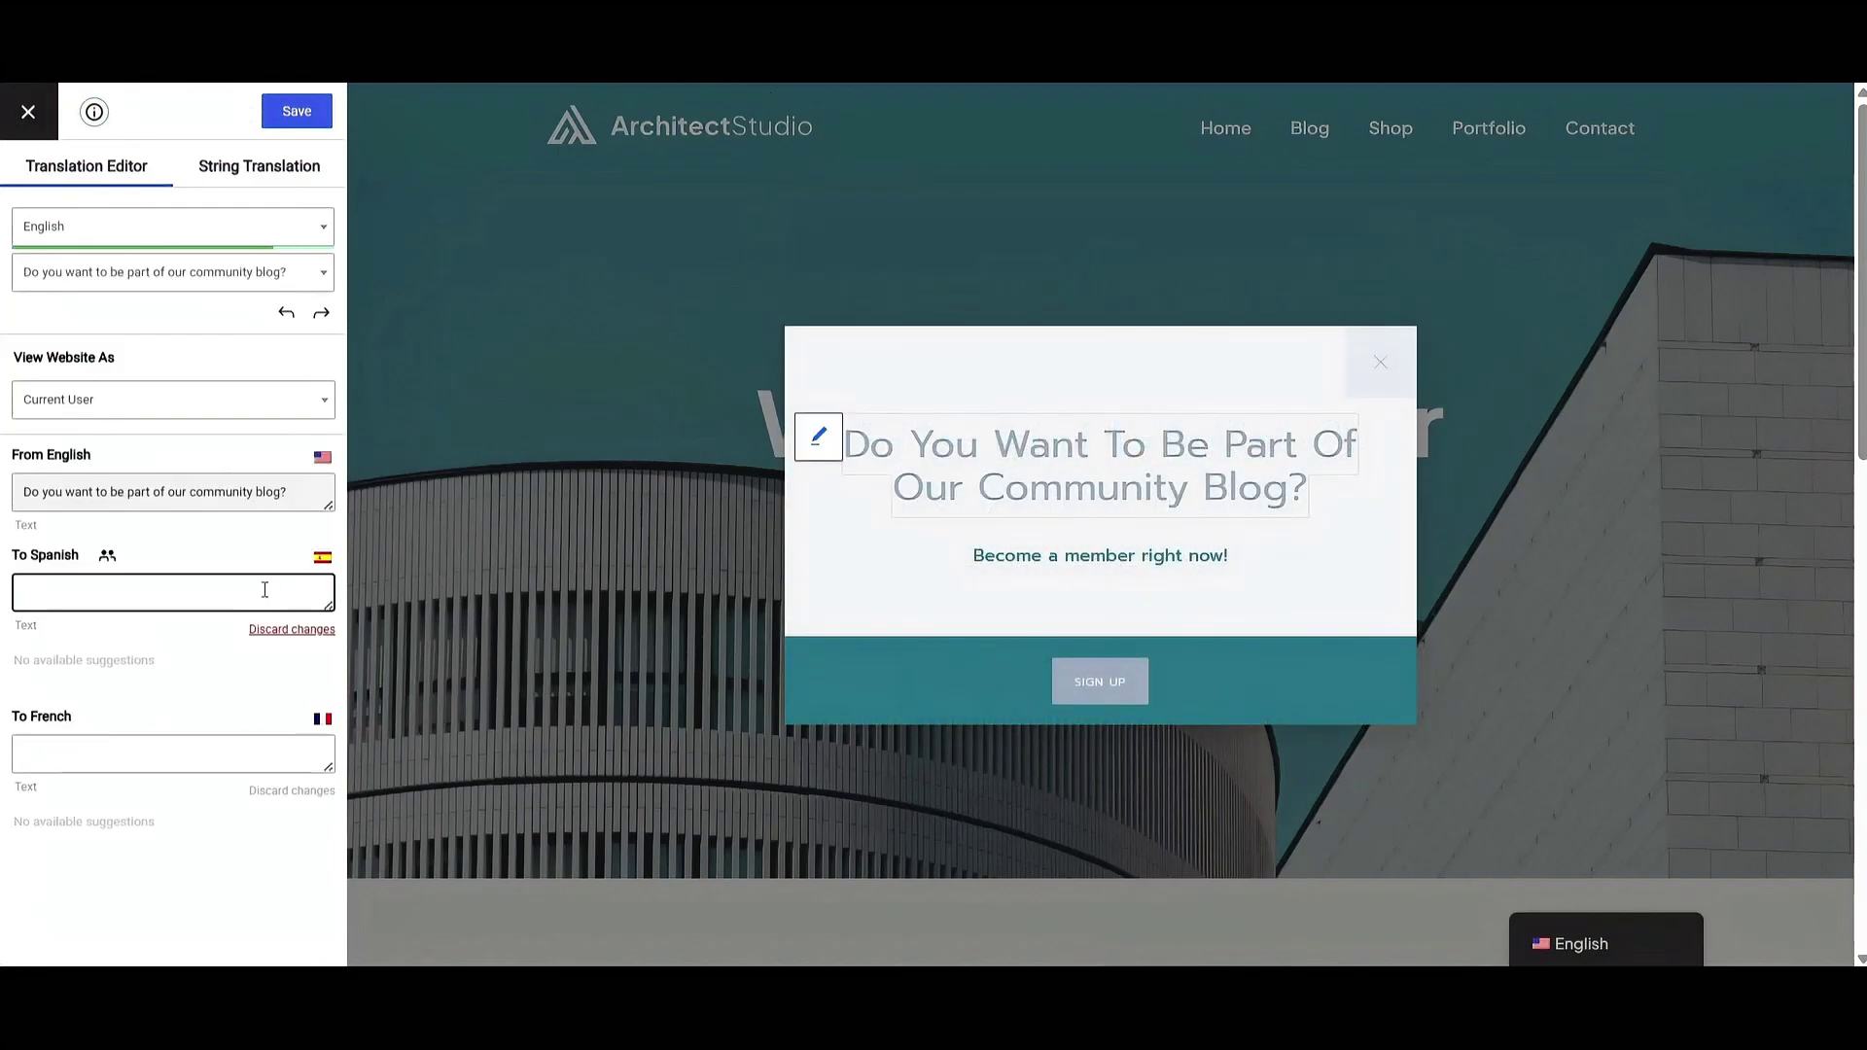
pyautogui.write('¿Quieres formar parte de nuestro blog comunitario?')
pyautogui.click(297, 111)
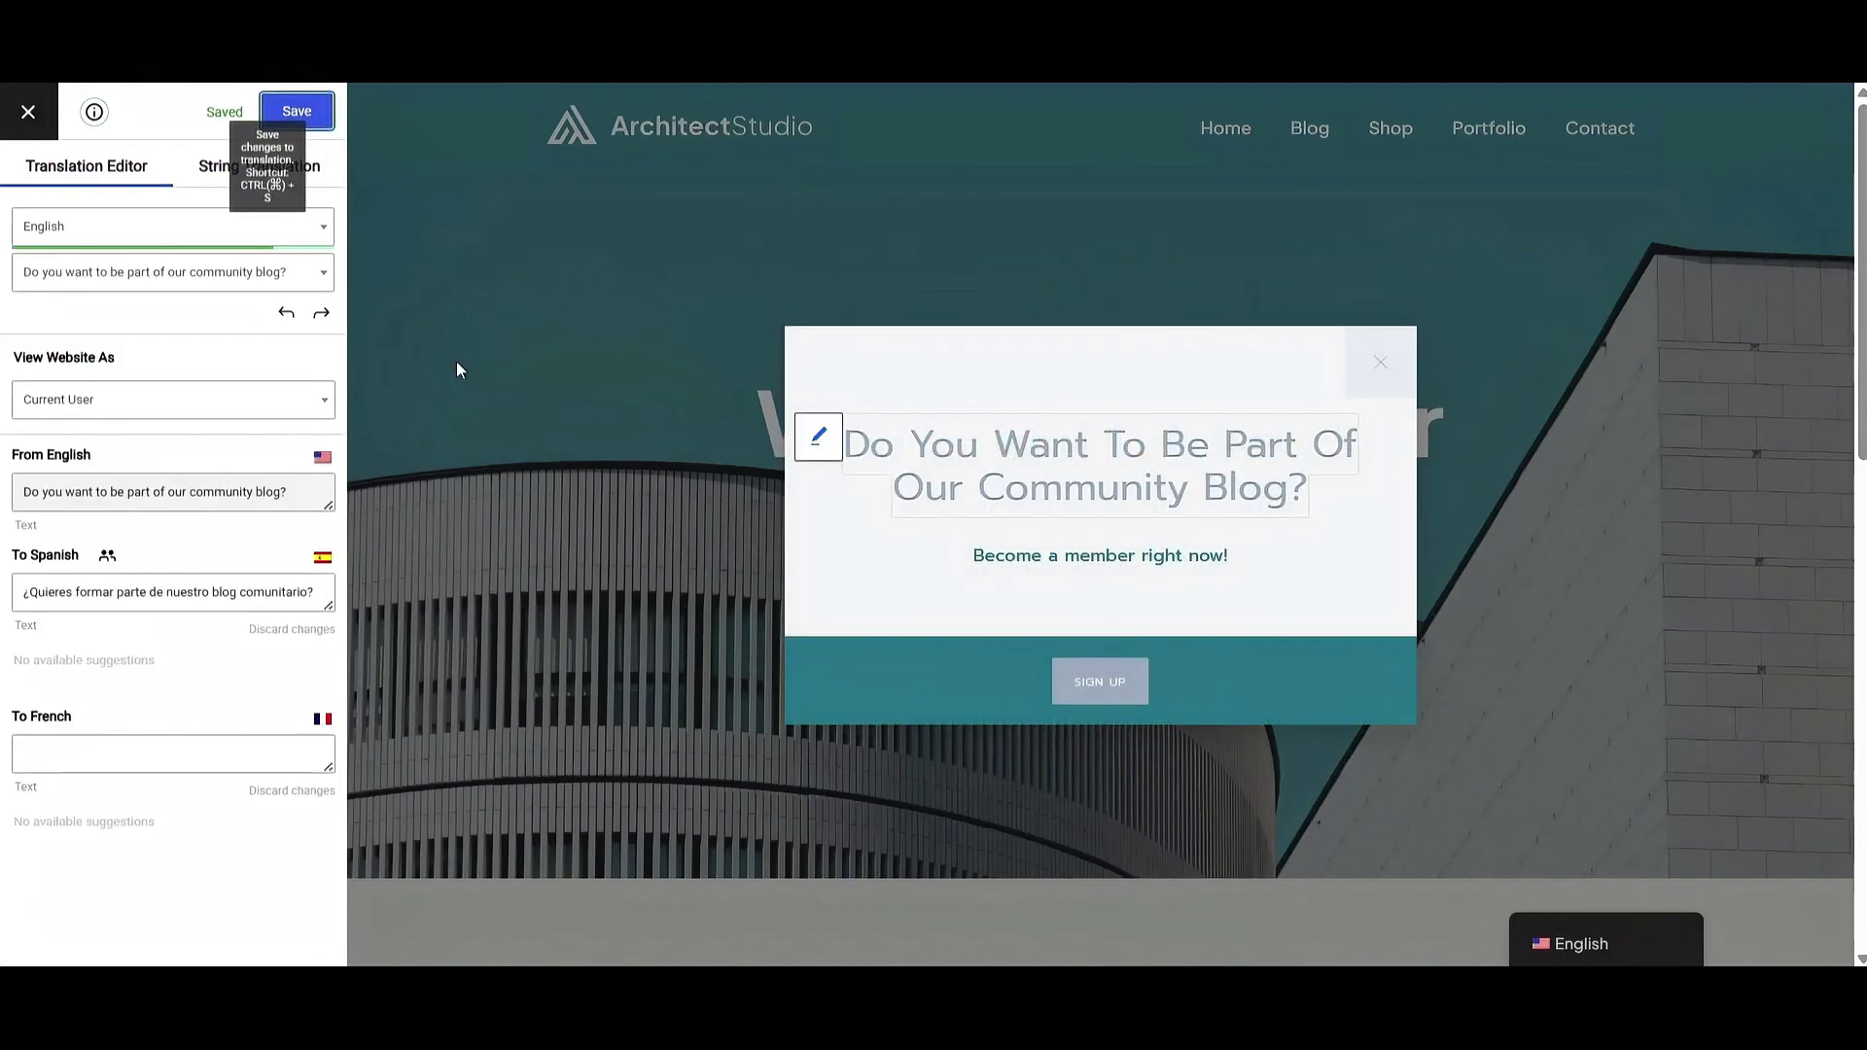
pyautogui.click(953, 572)
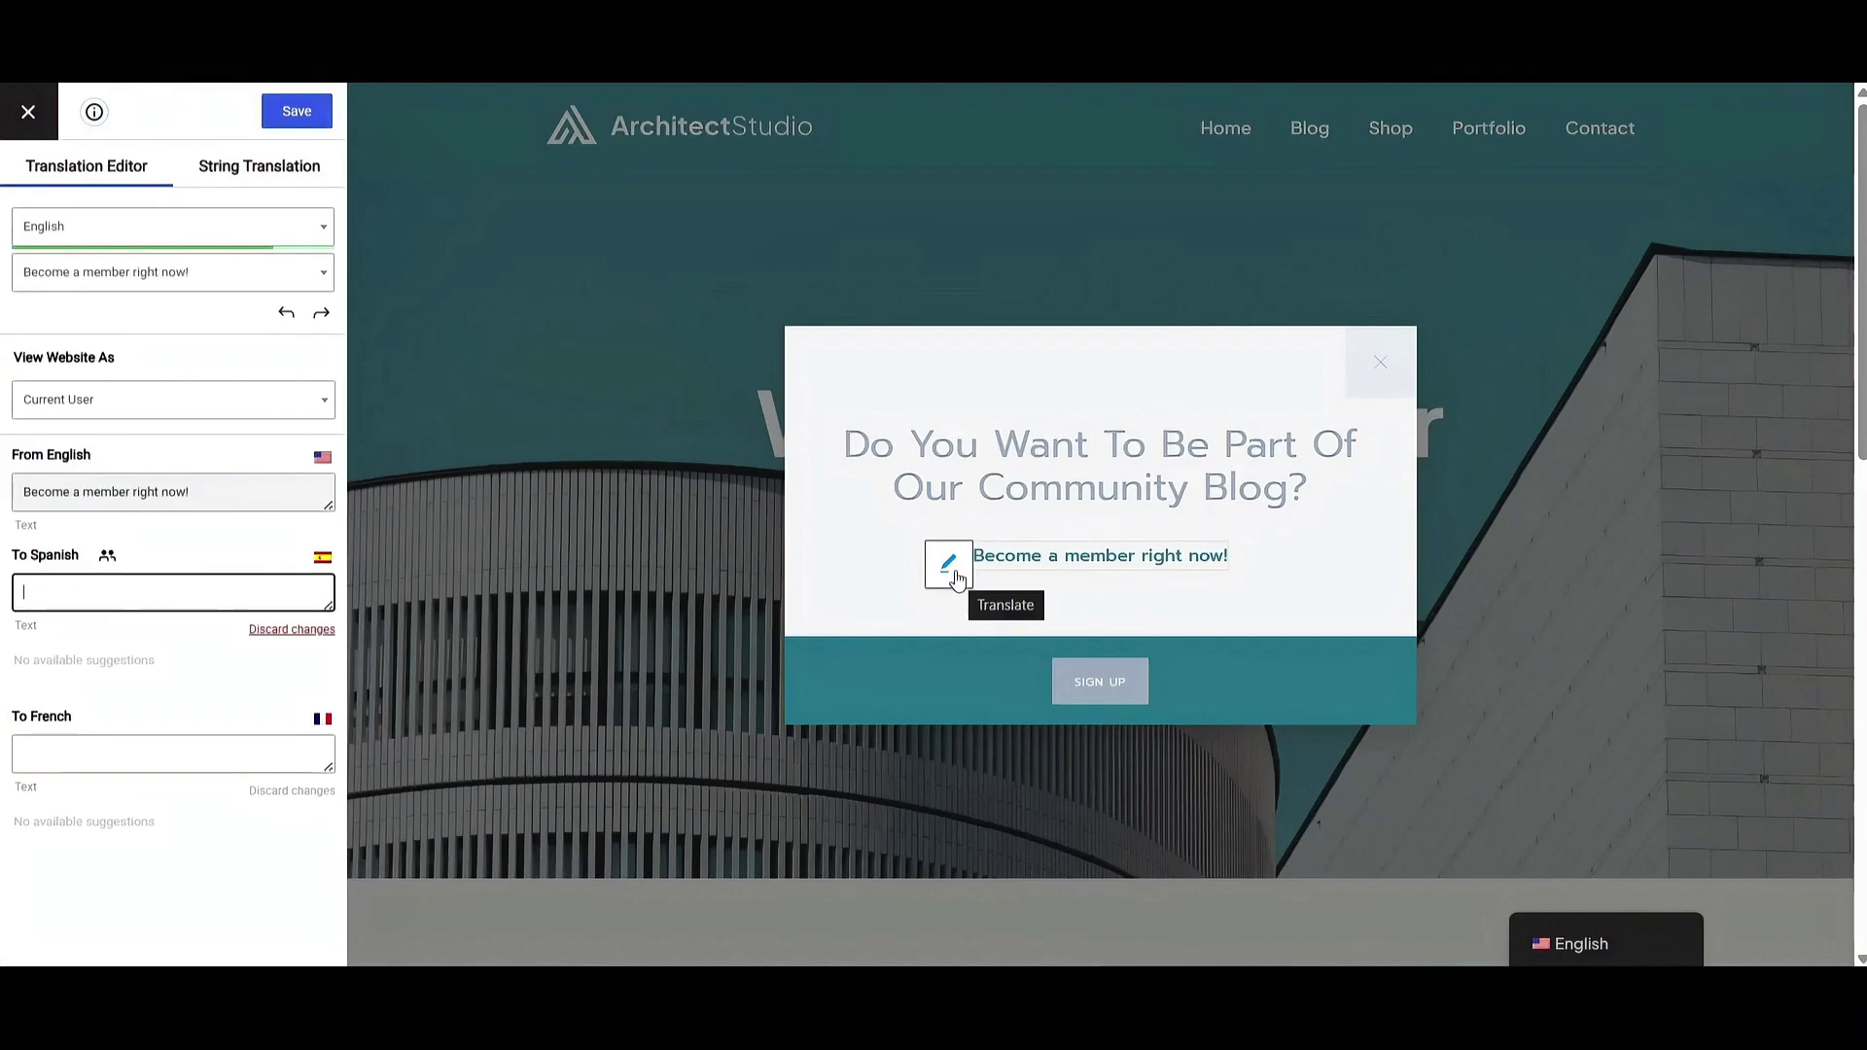
pyautogui.write('¡Hazte miembro ahora mismo!')
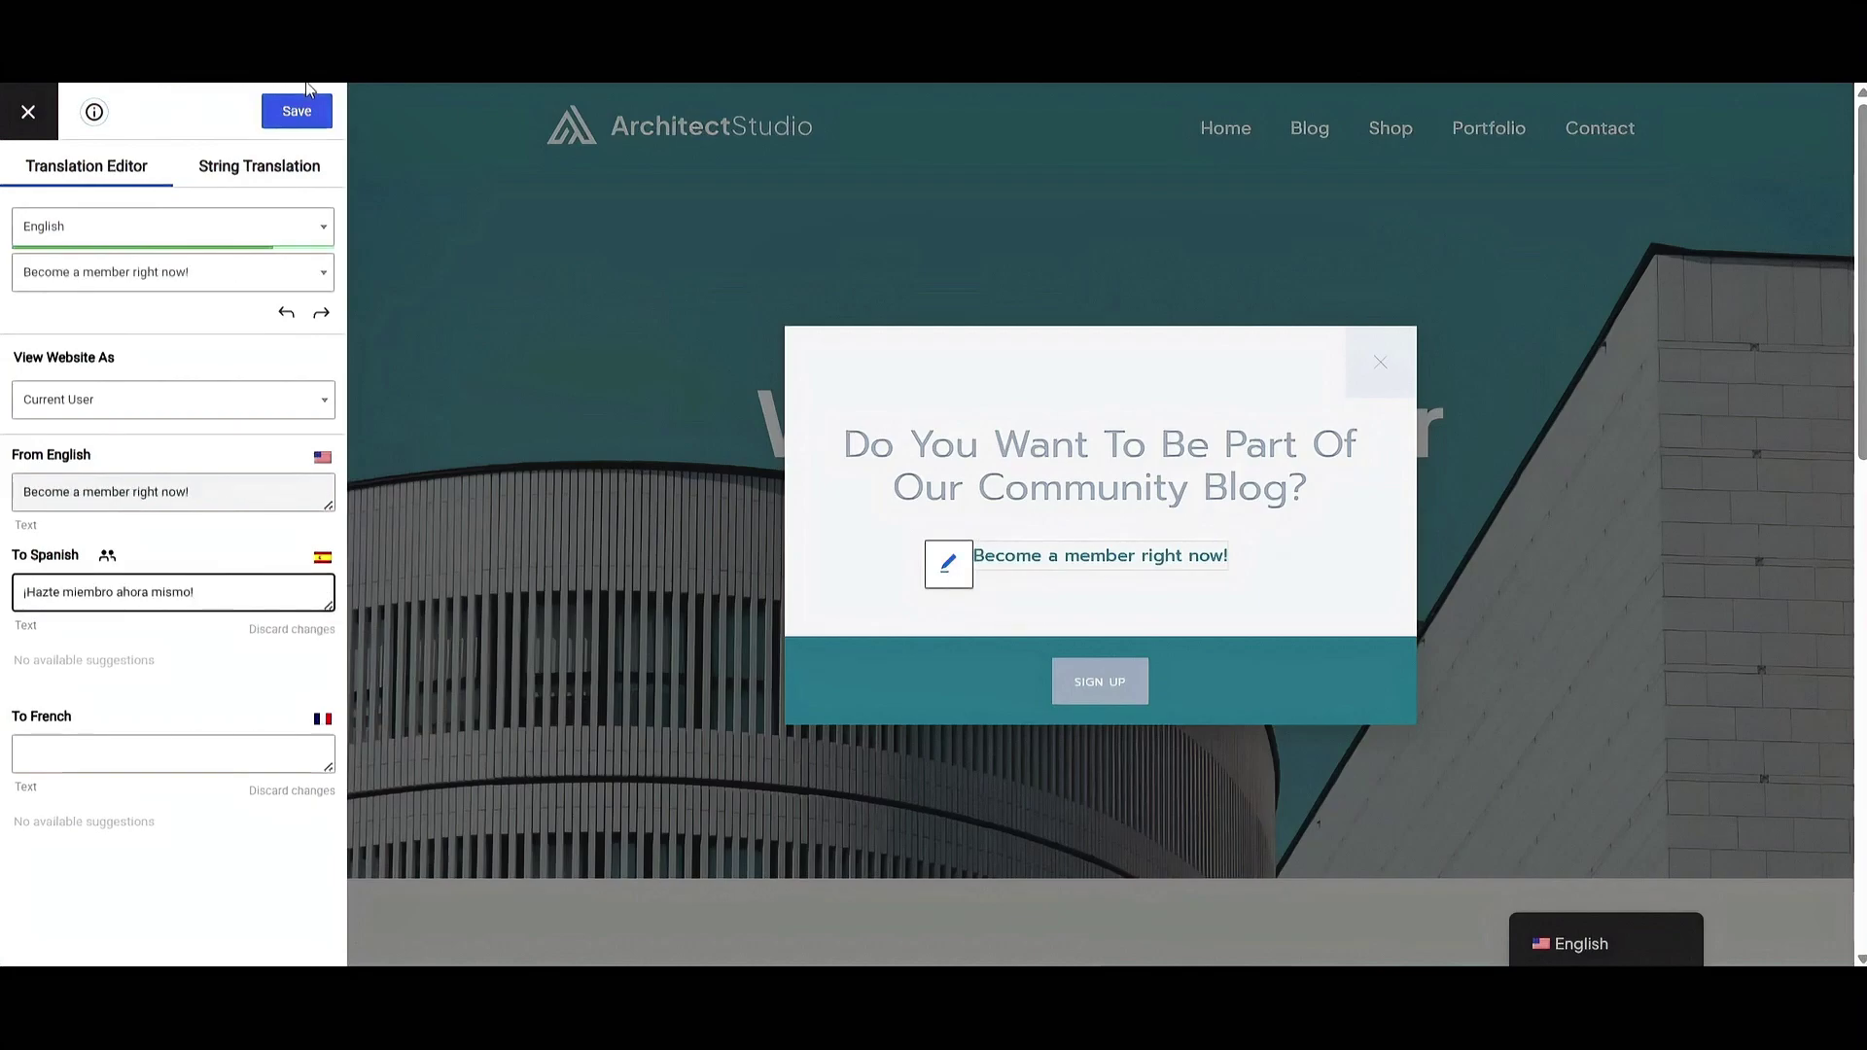
pyautogui.click(302, 122)
# Close the translation editor and view the live site in Spanish
pyautogui.click(28, 111)
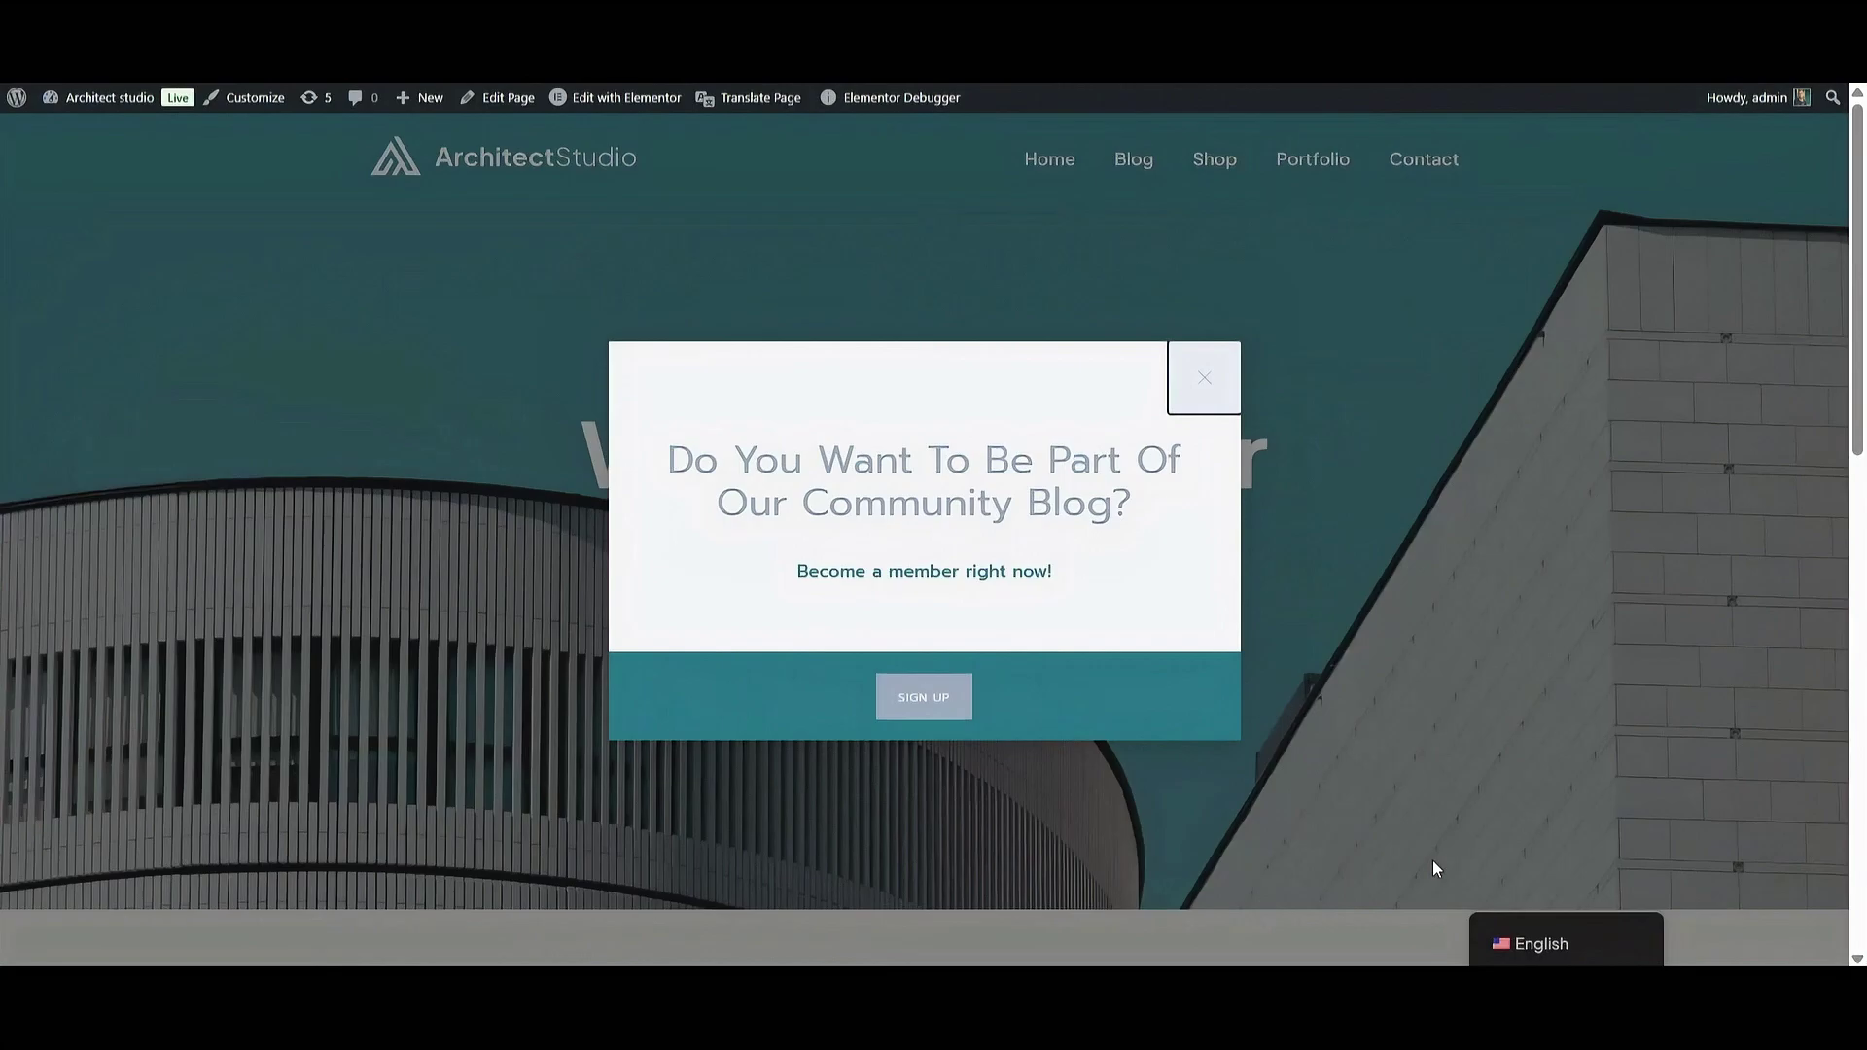
pyautogui.moveTo(1552, 935)
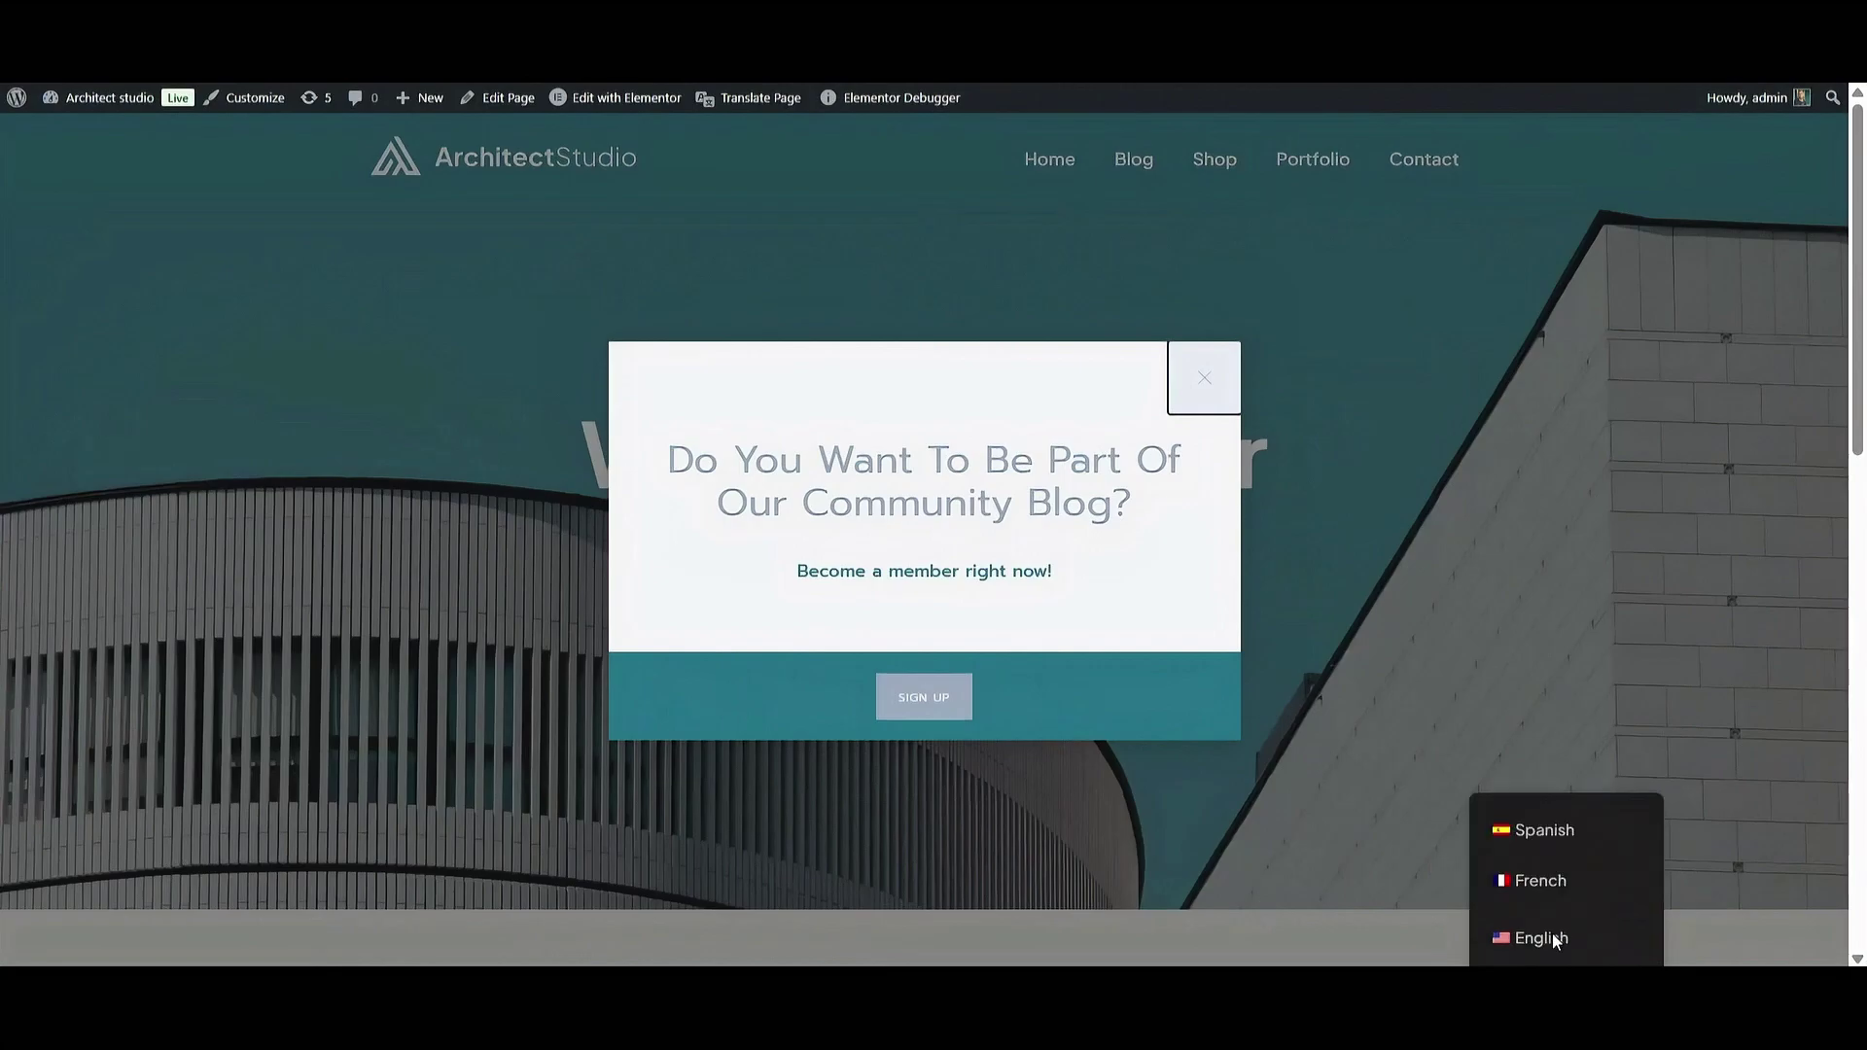
pyautogui.click(1557, 831)
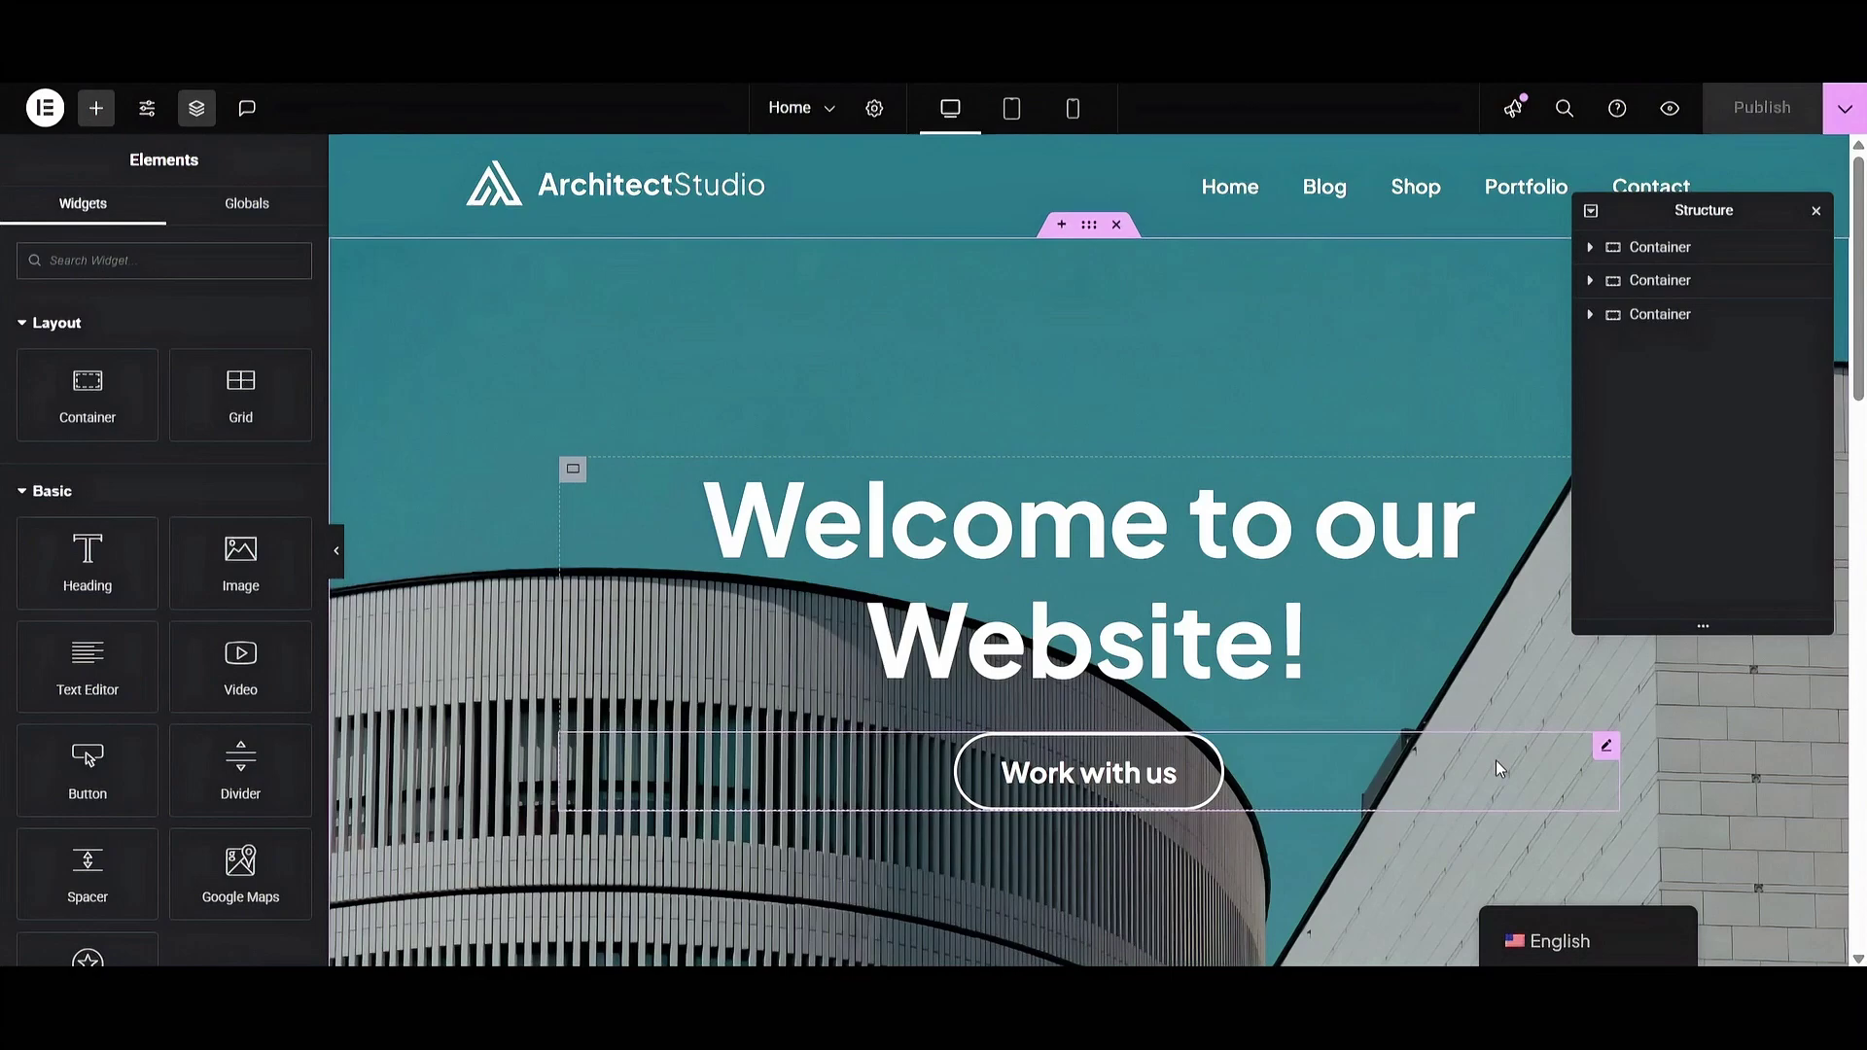
# Restrict the Work with us button to French only via Restrict by Language
pyautogui.click(1606, 746)
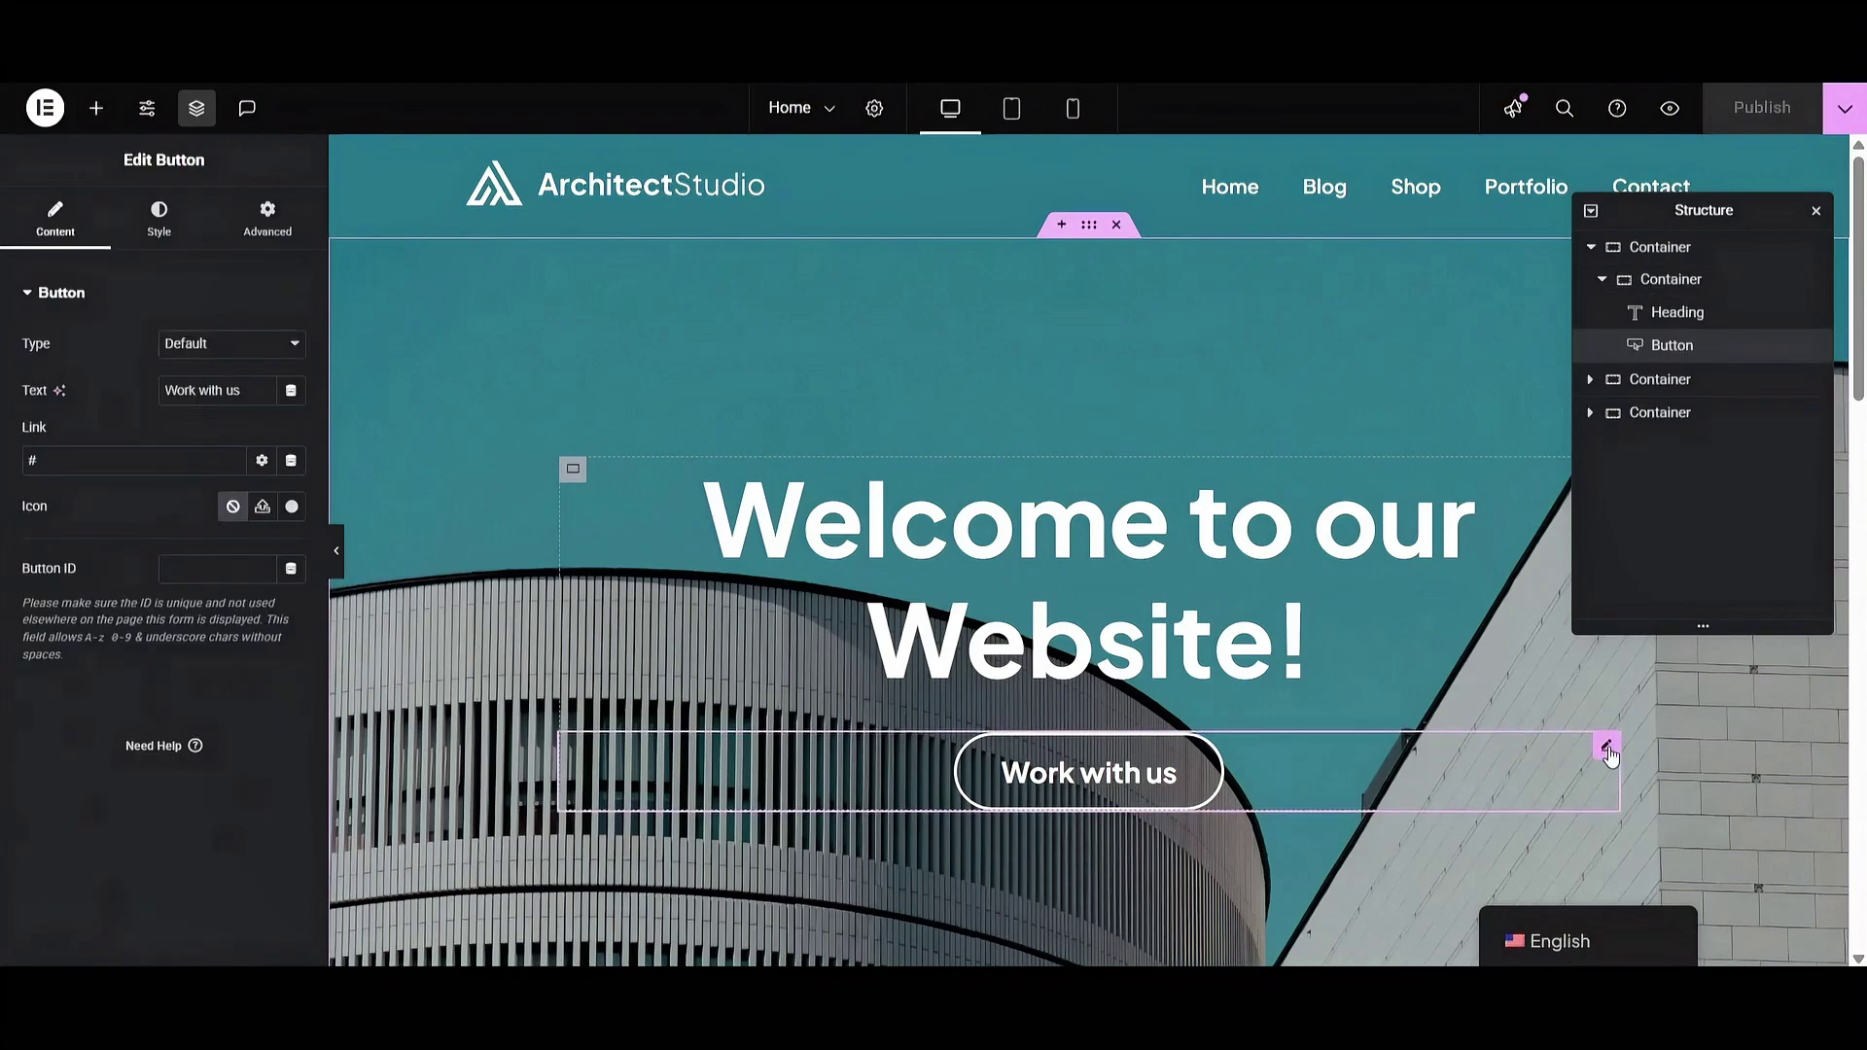
pyautogui.click(270, 222)
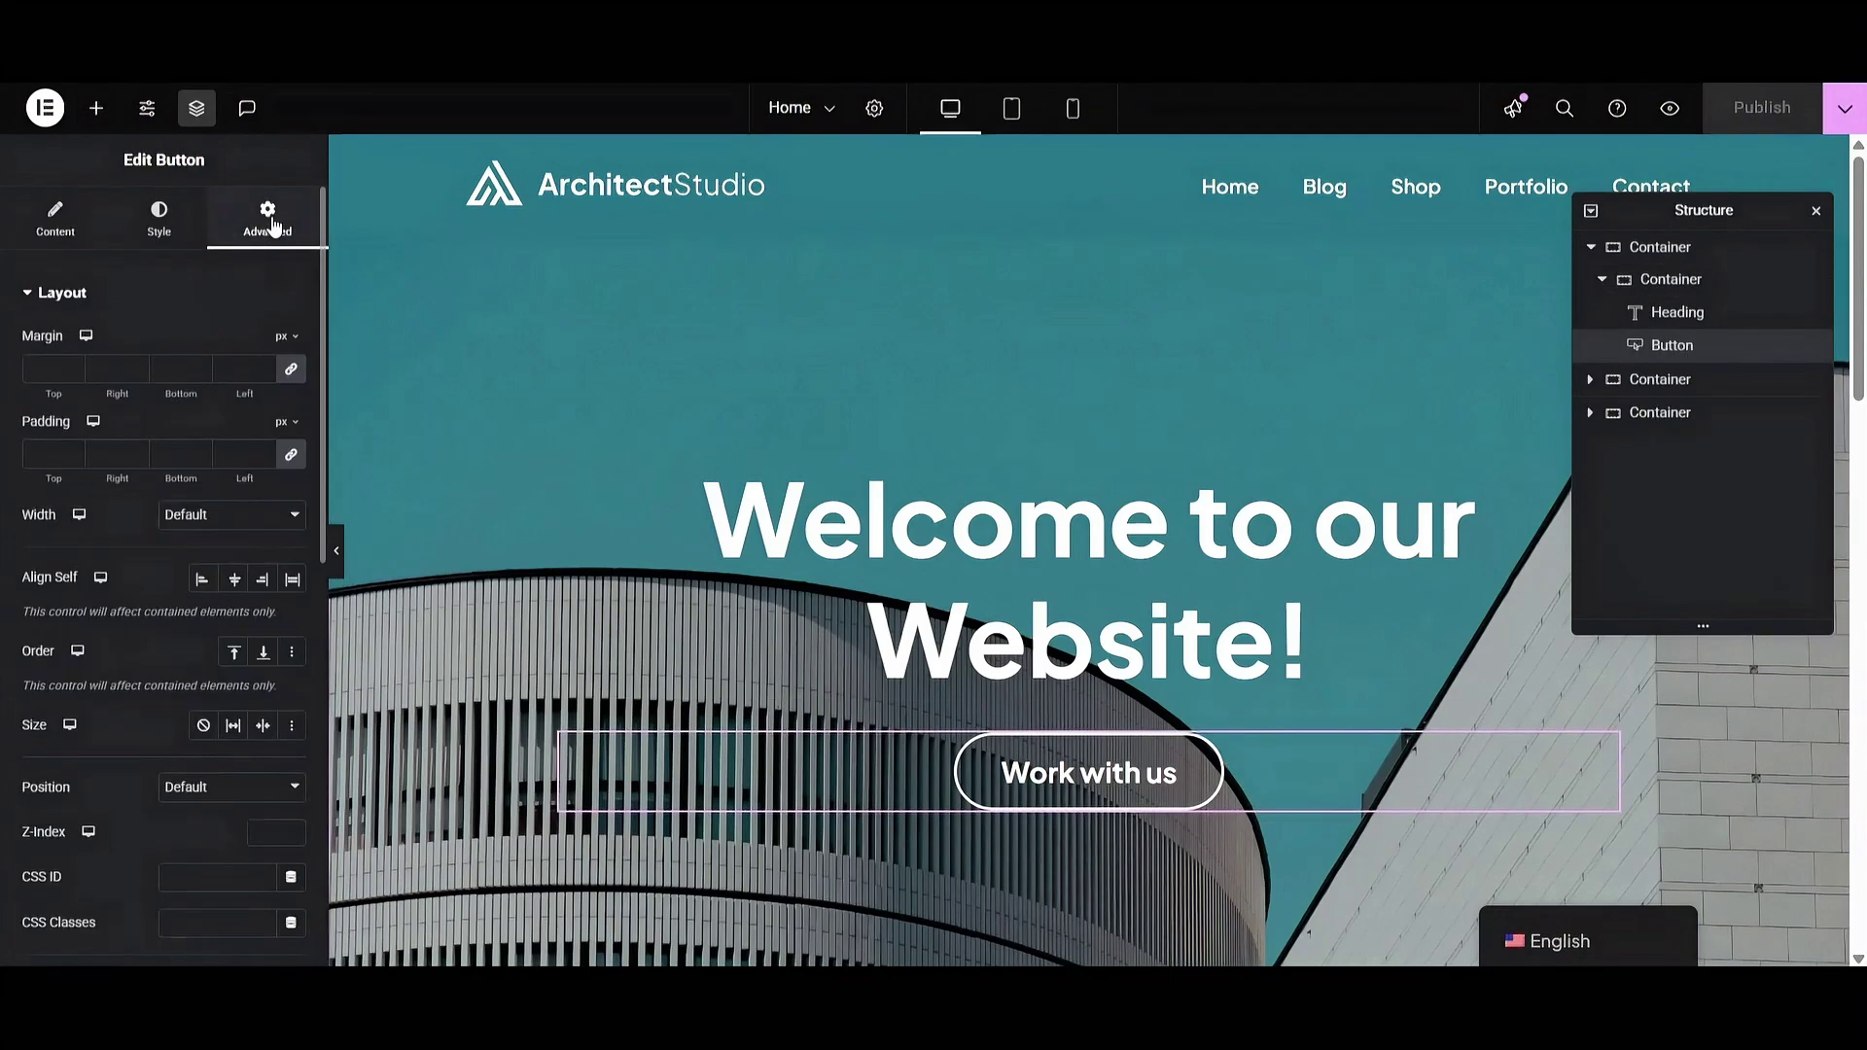
pyautogui.click(31, 292)
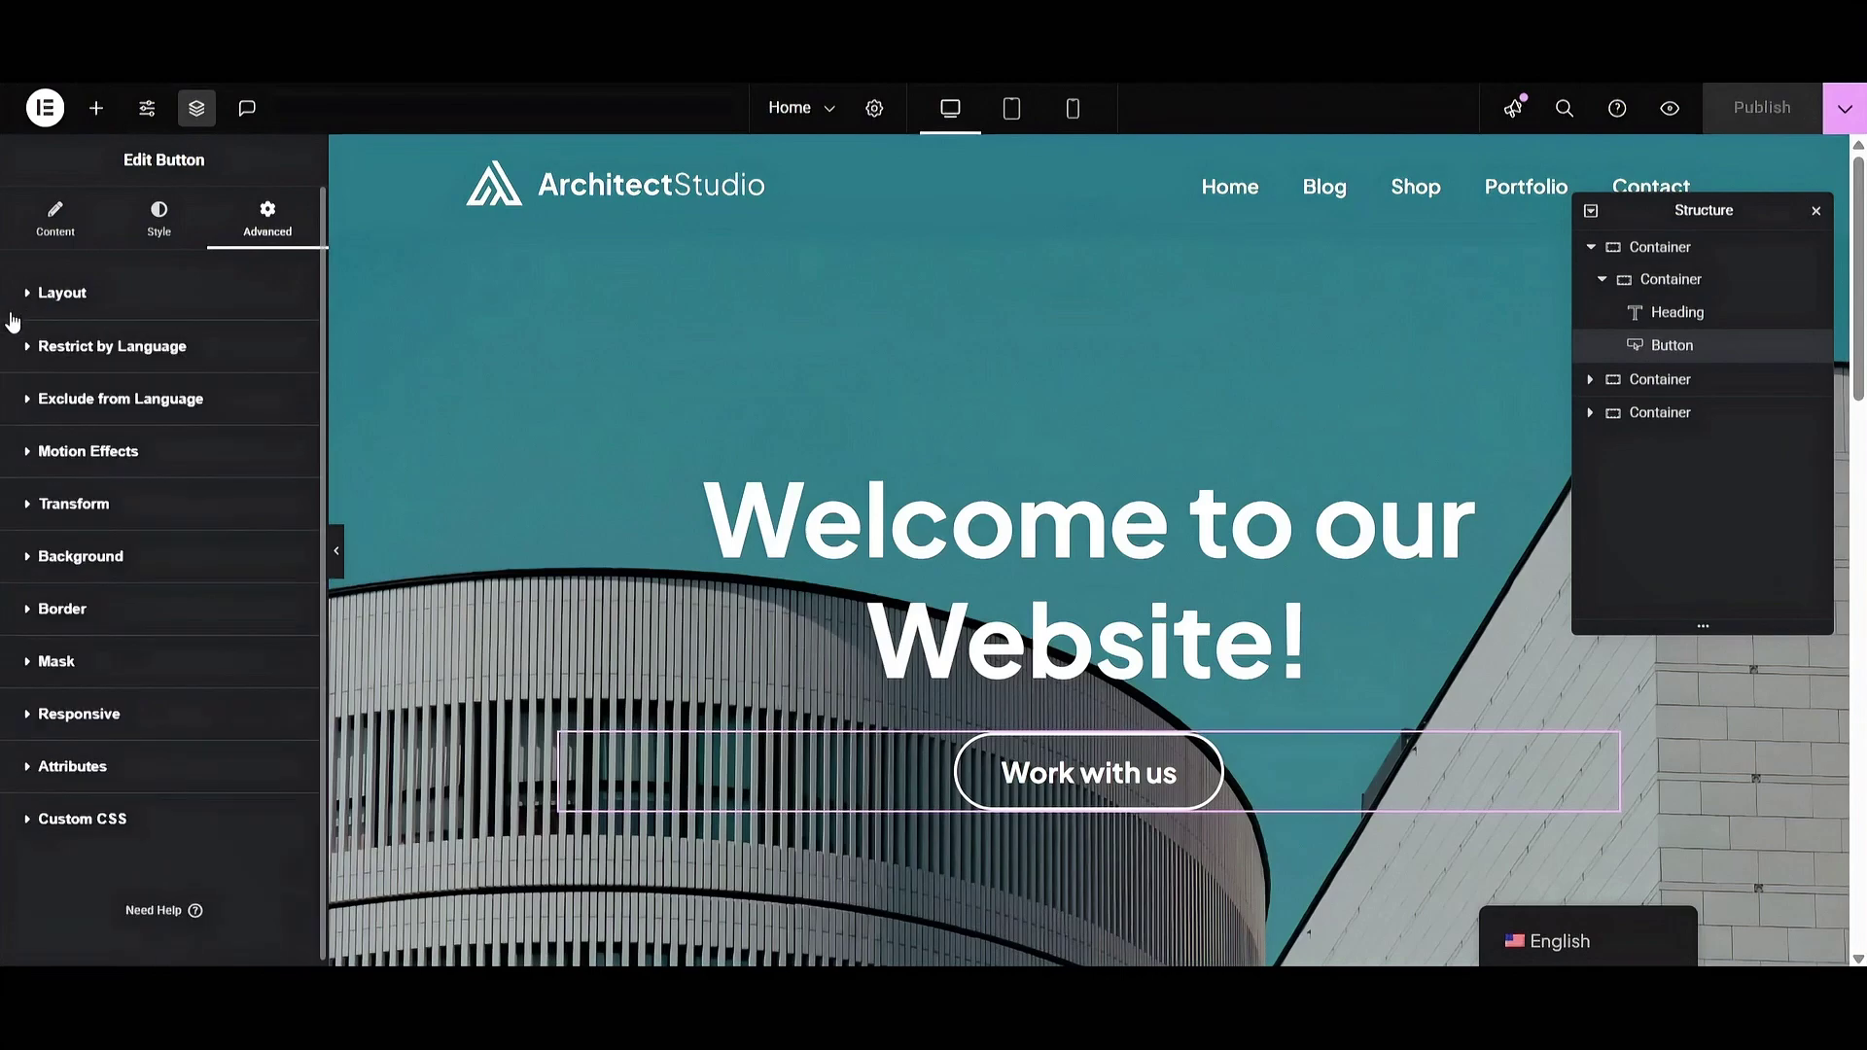
pyautogui.click(31, 361)
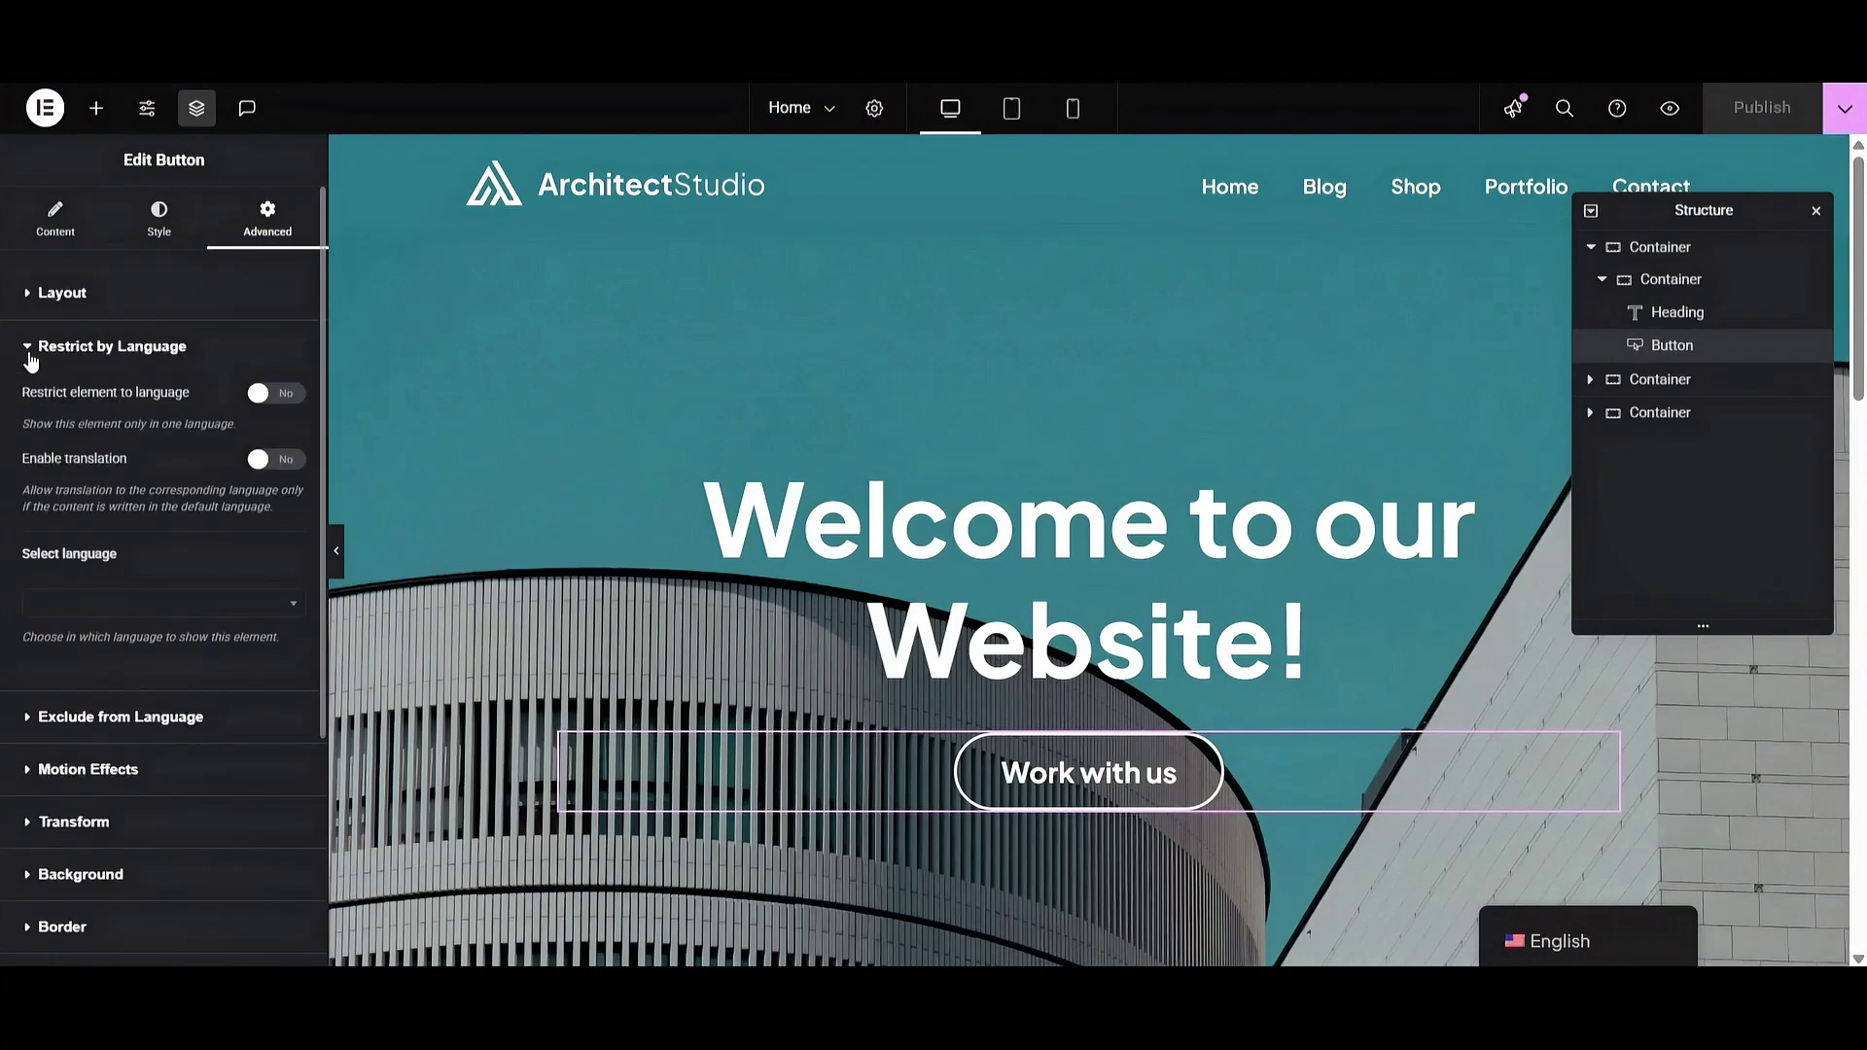
pyautogui.click(289, 394)
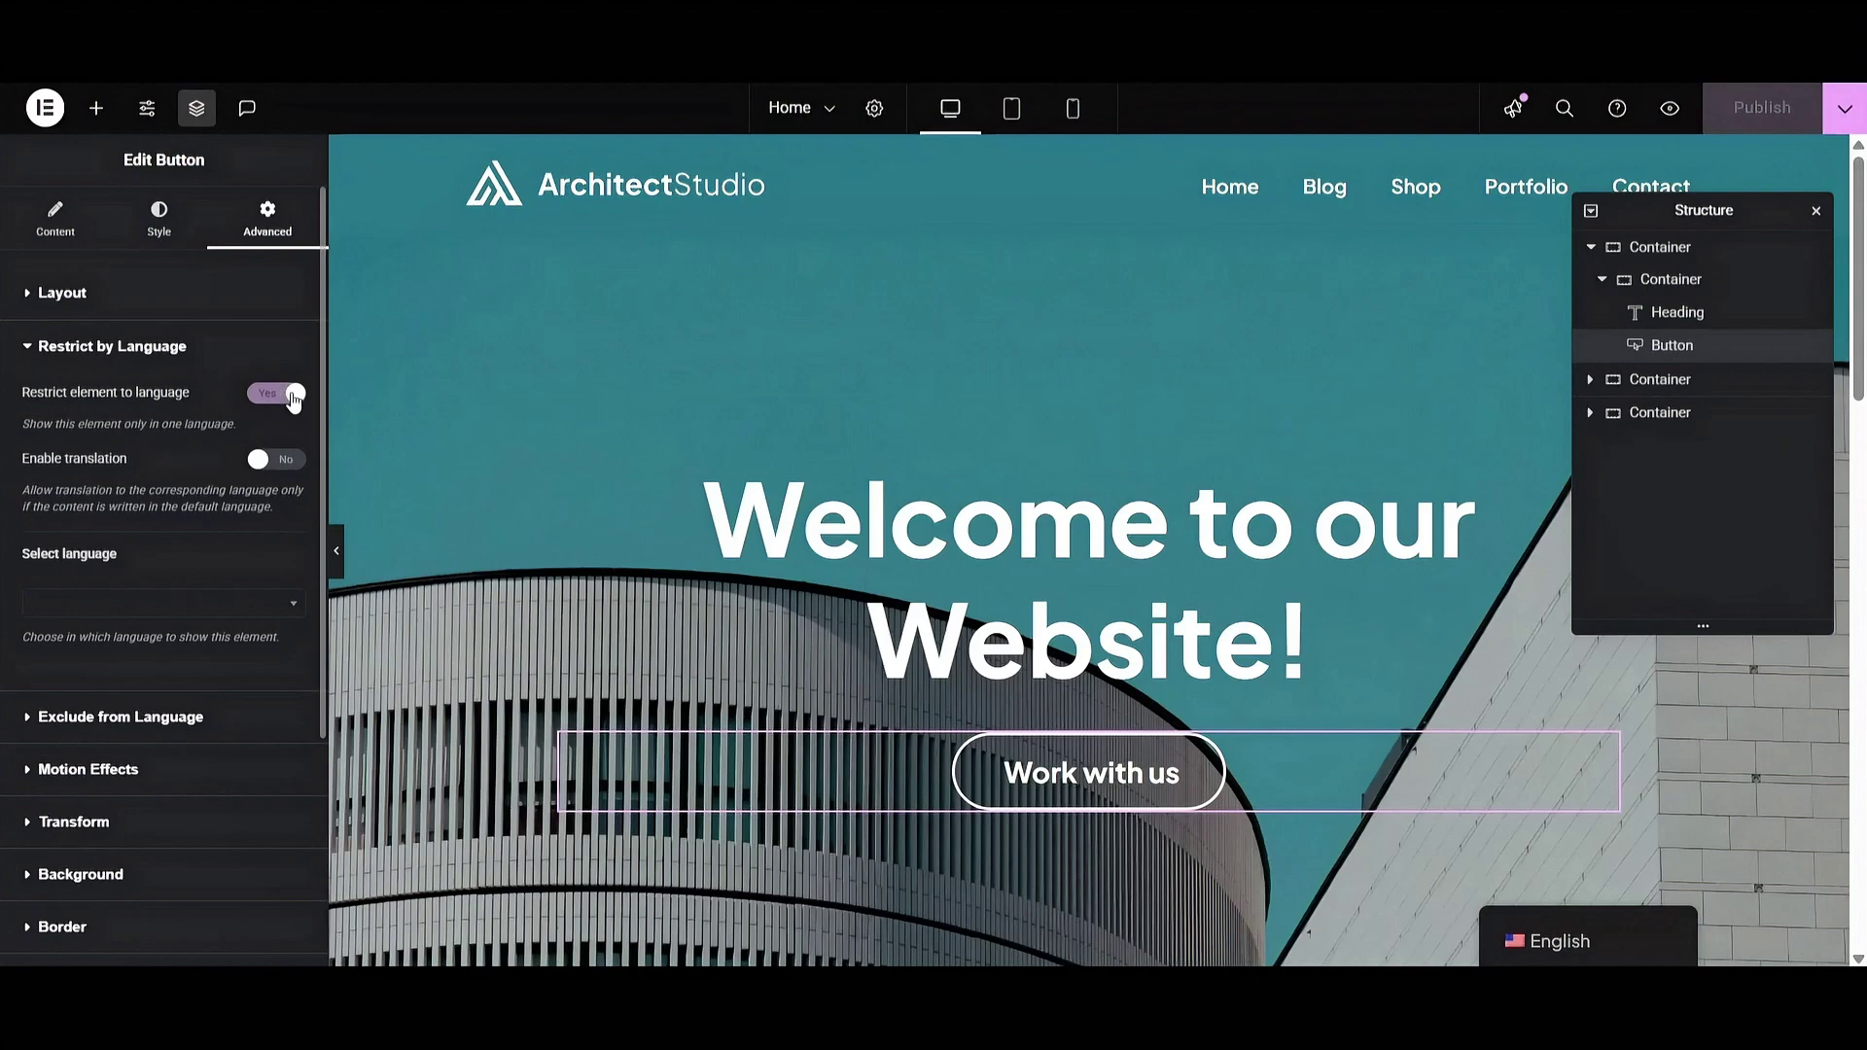
pyautogui.click(195, 612)
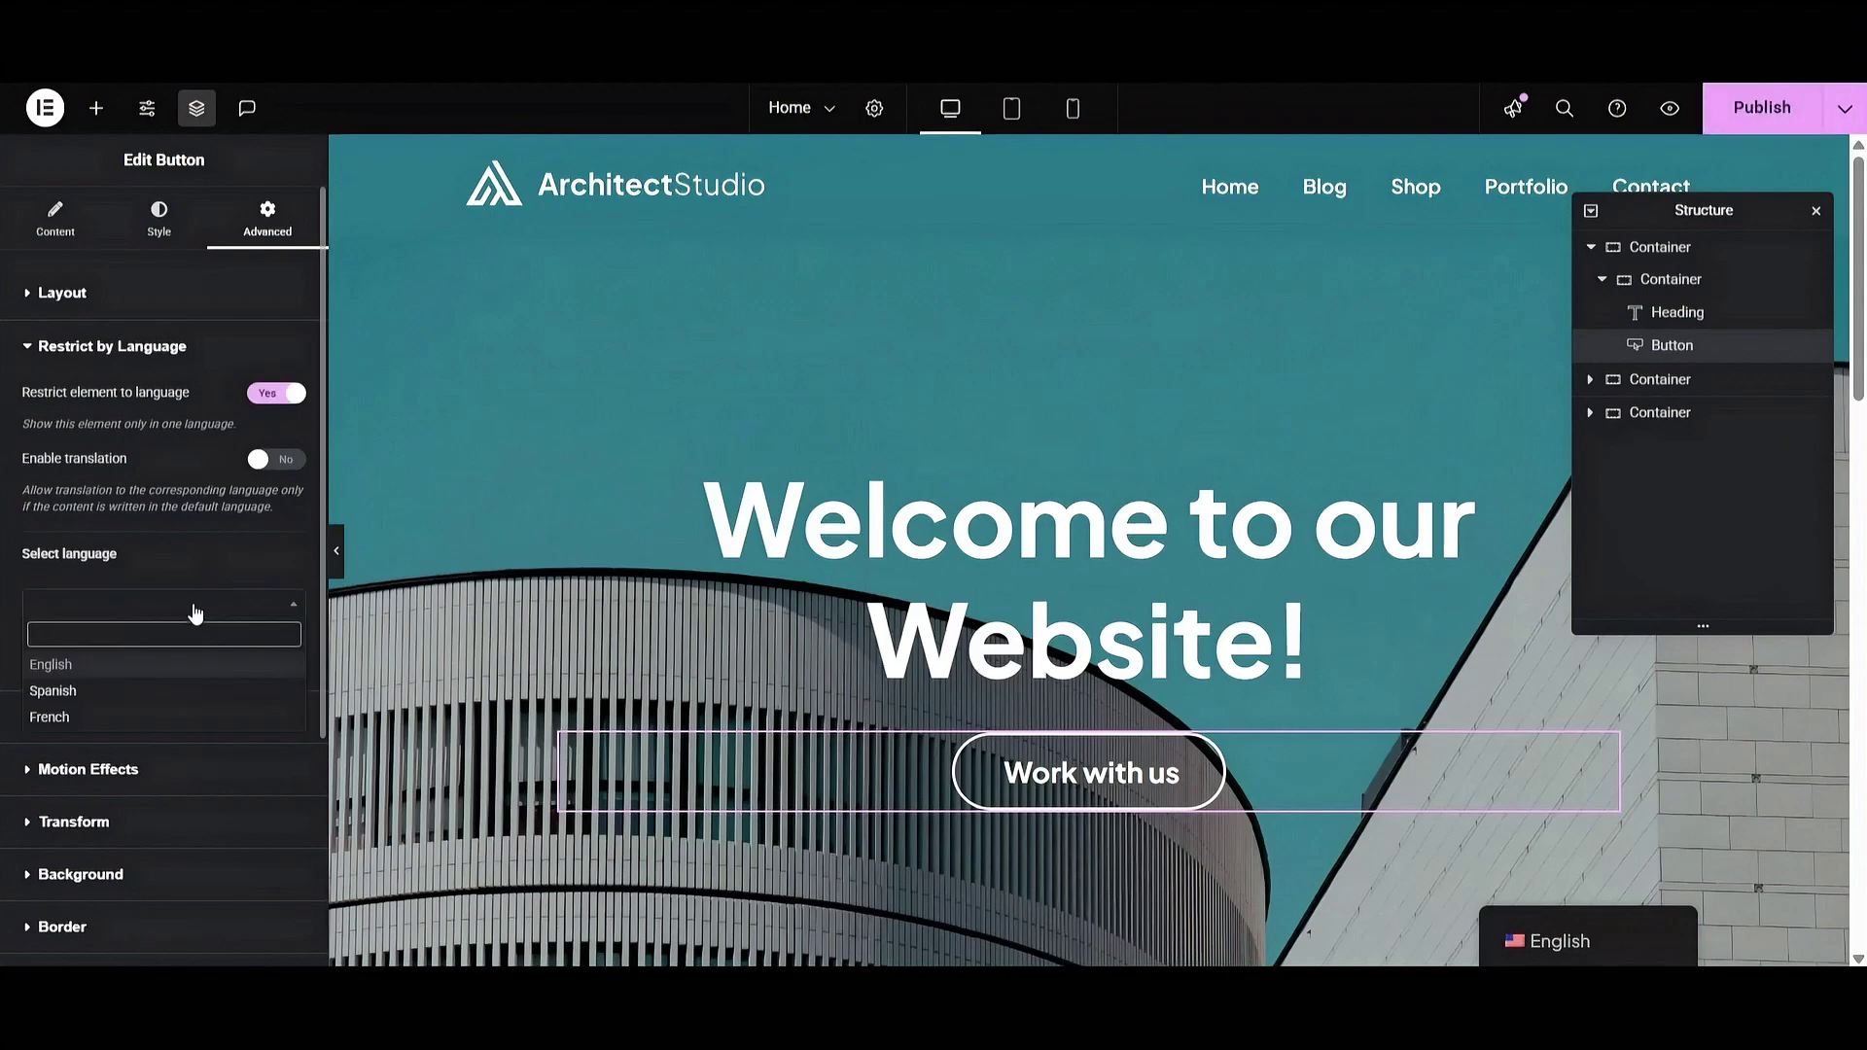
pyautogui.click(78, 720)
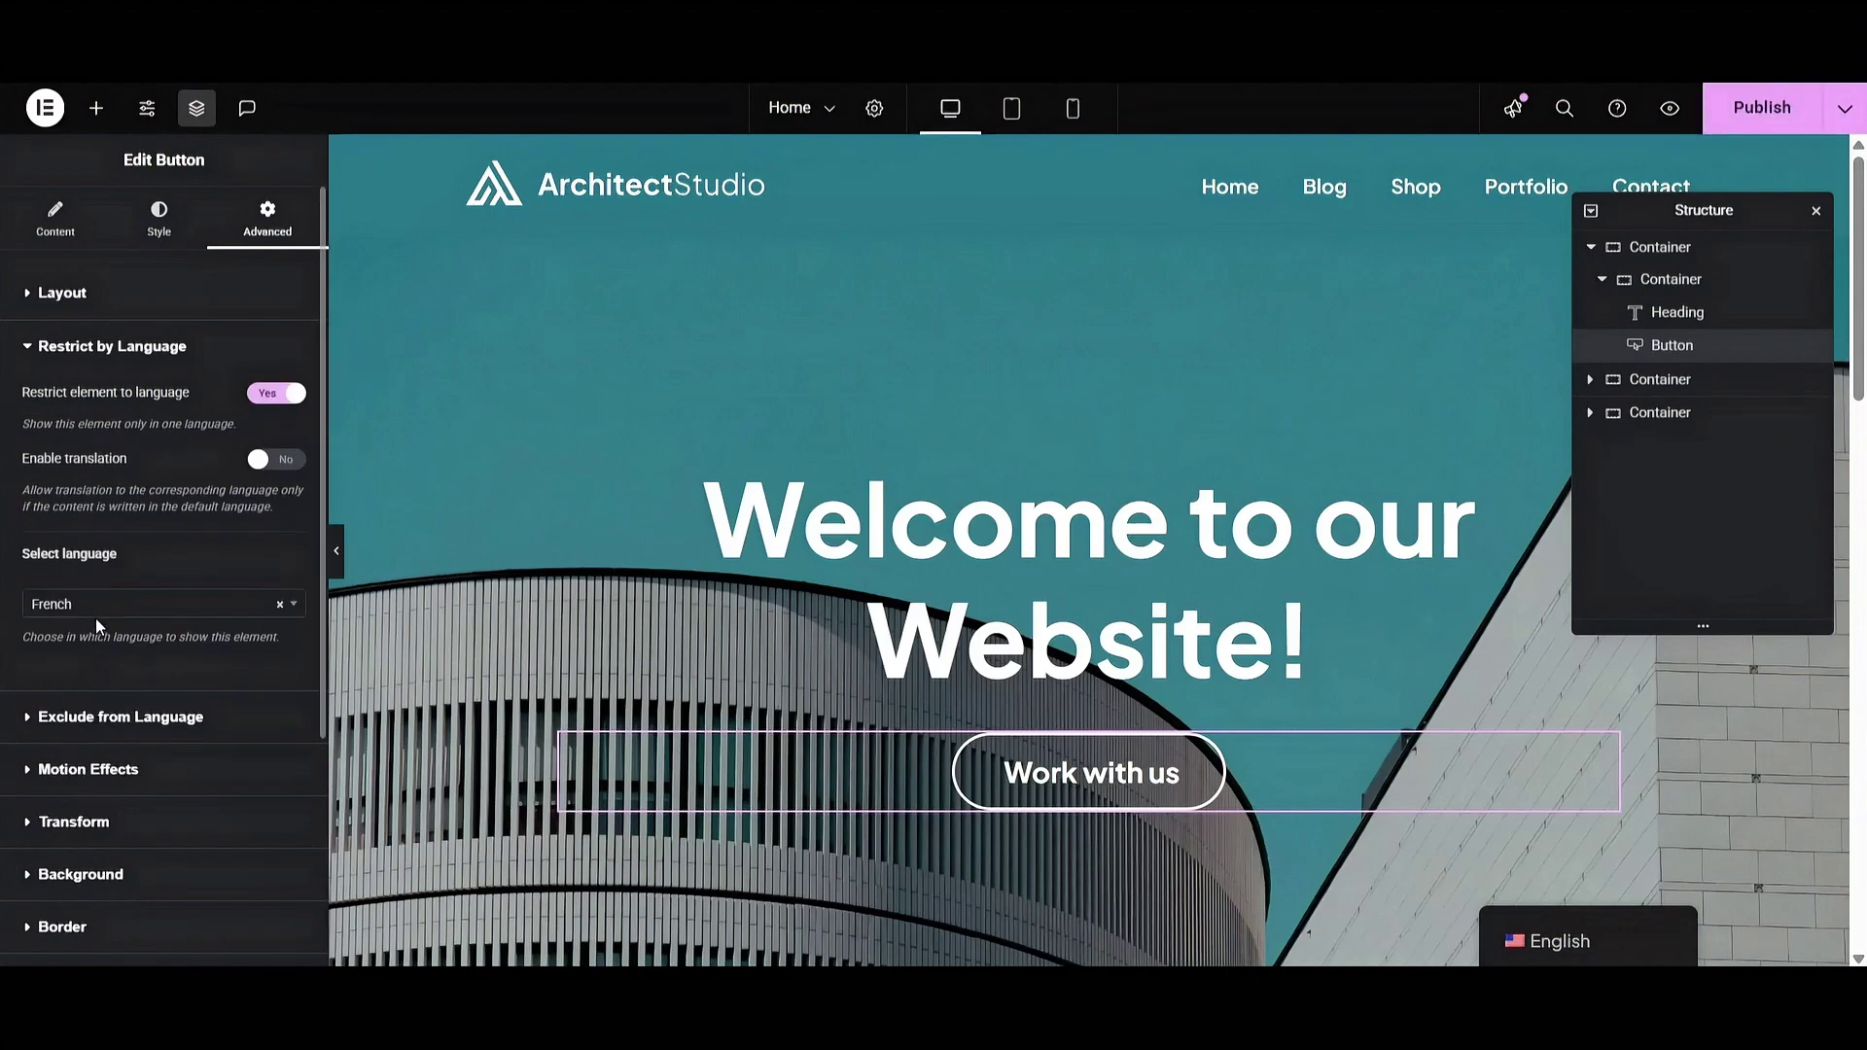
# Publish the page and switch the live page to English
pyautogui.click(1776, 113)
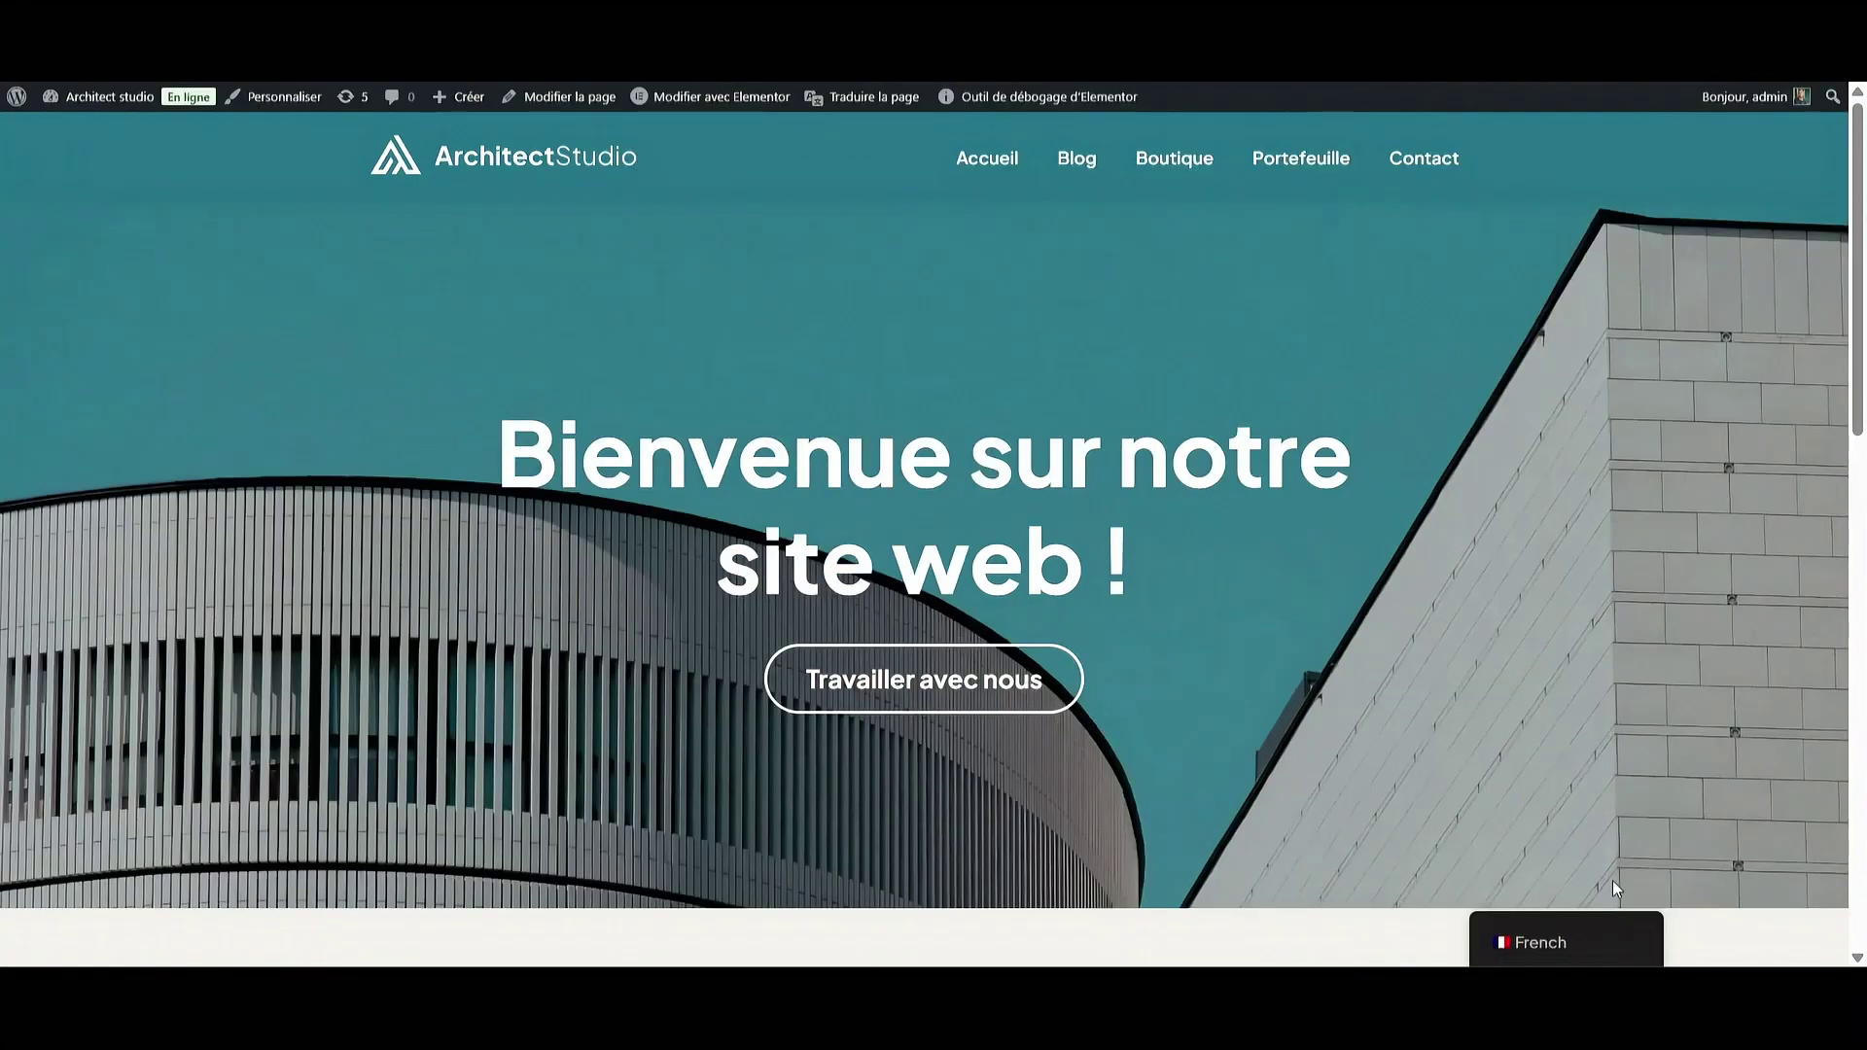
pyautogui.moveTo(1550, 949)
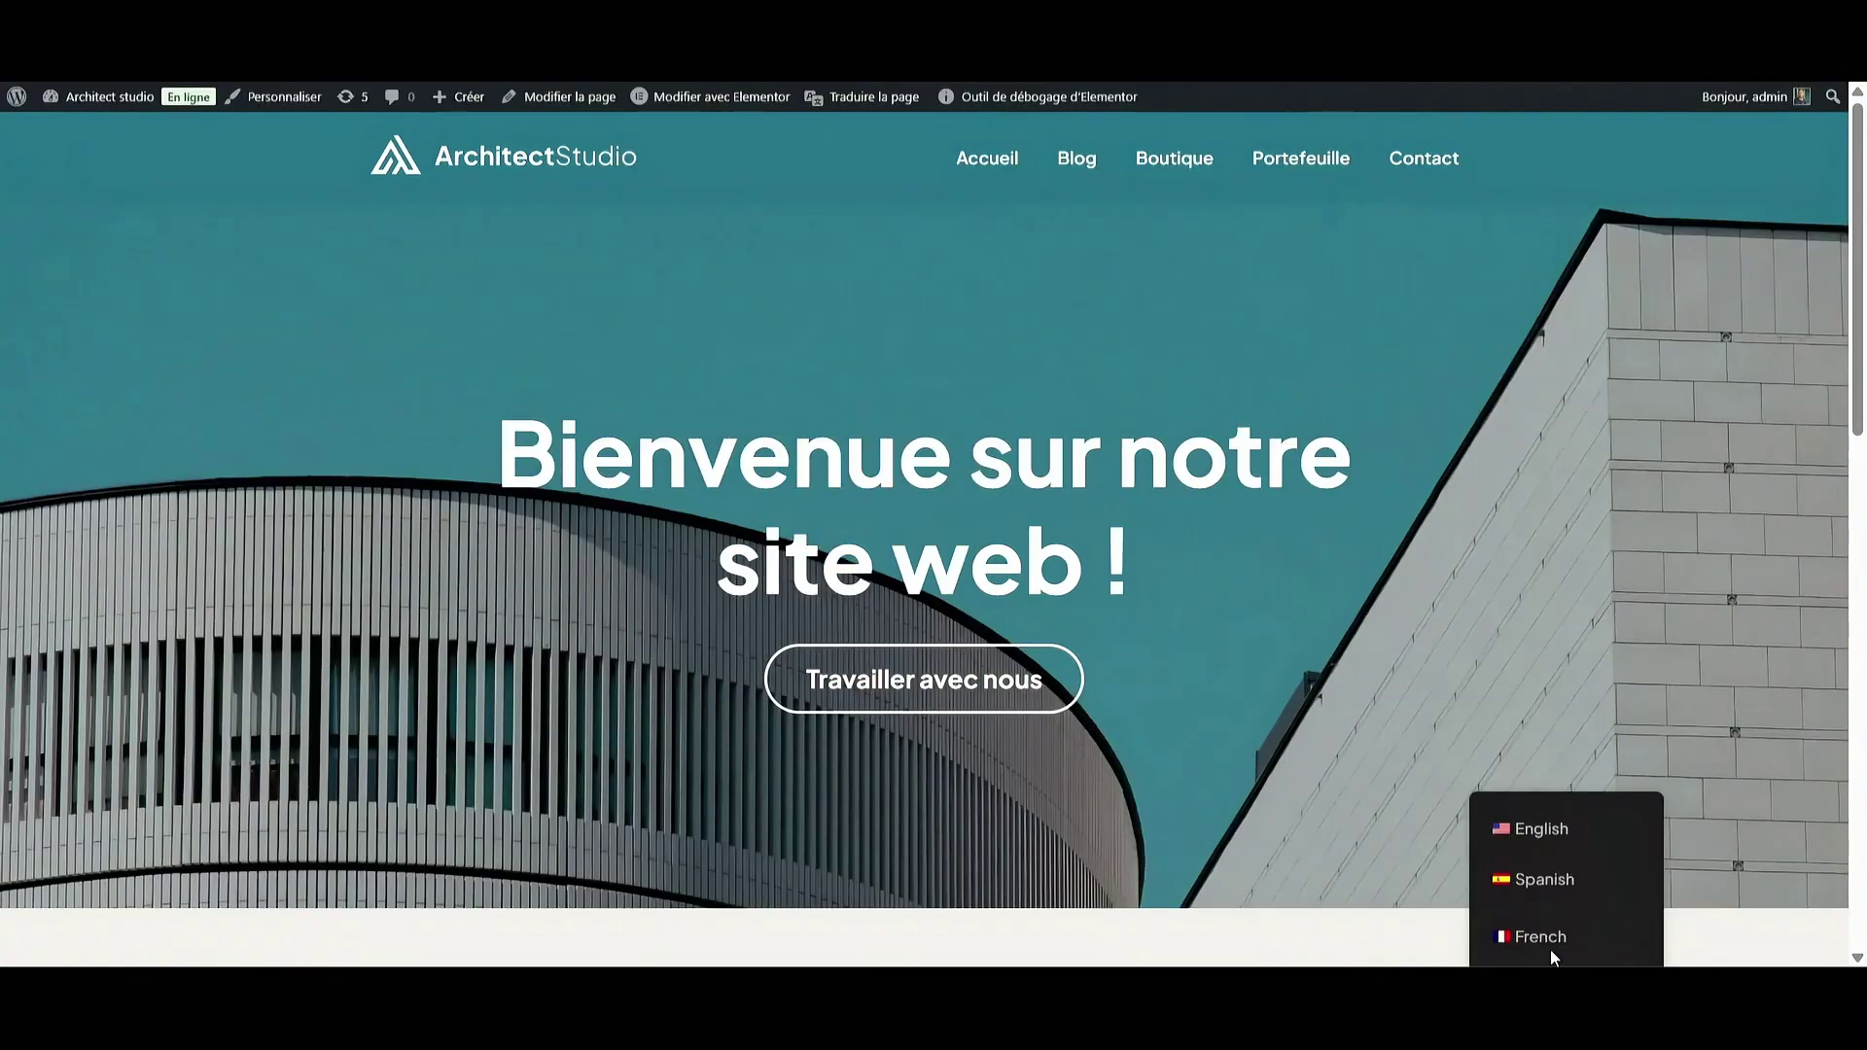
pyautogui.click(1544, 830)
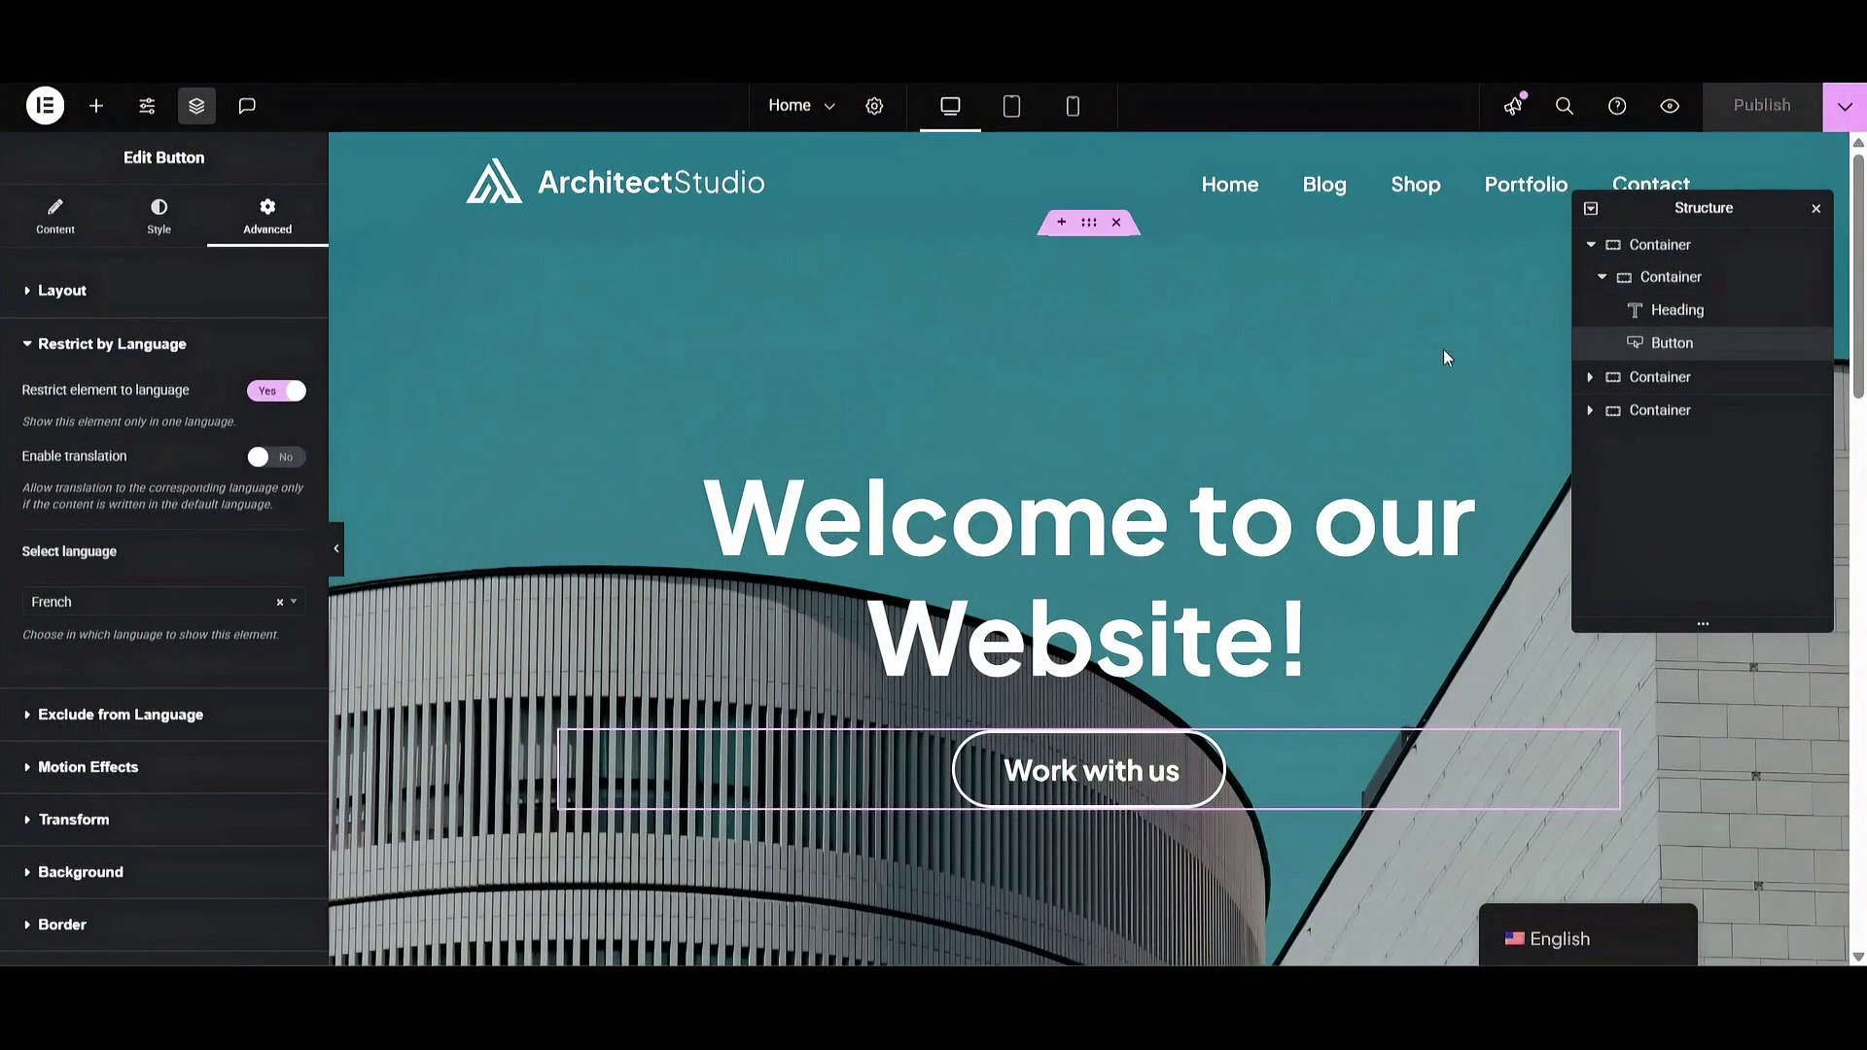
# Exclude the Work with us button from French via Exclude from Language, then publish
pyautogui.click(36, 345)
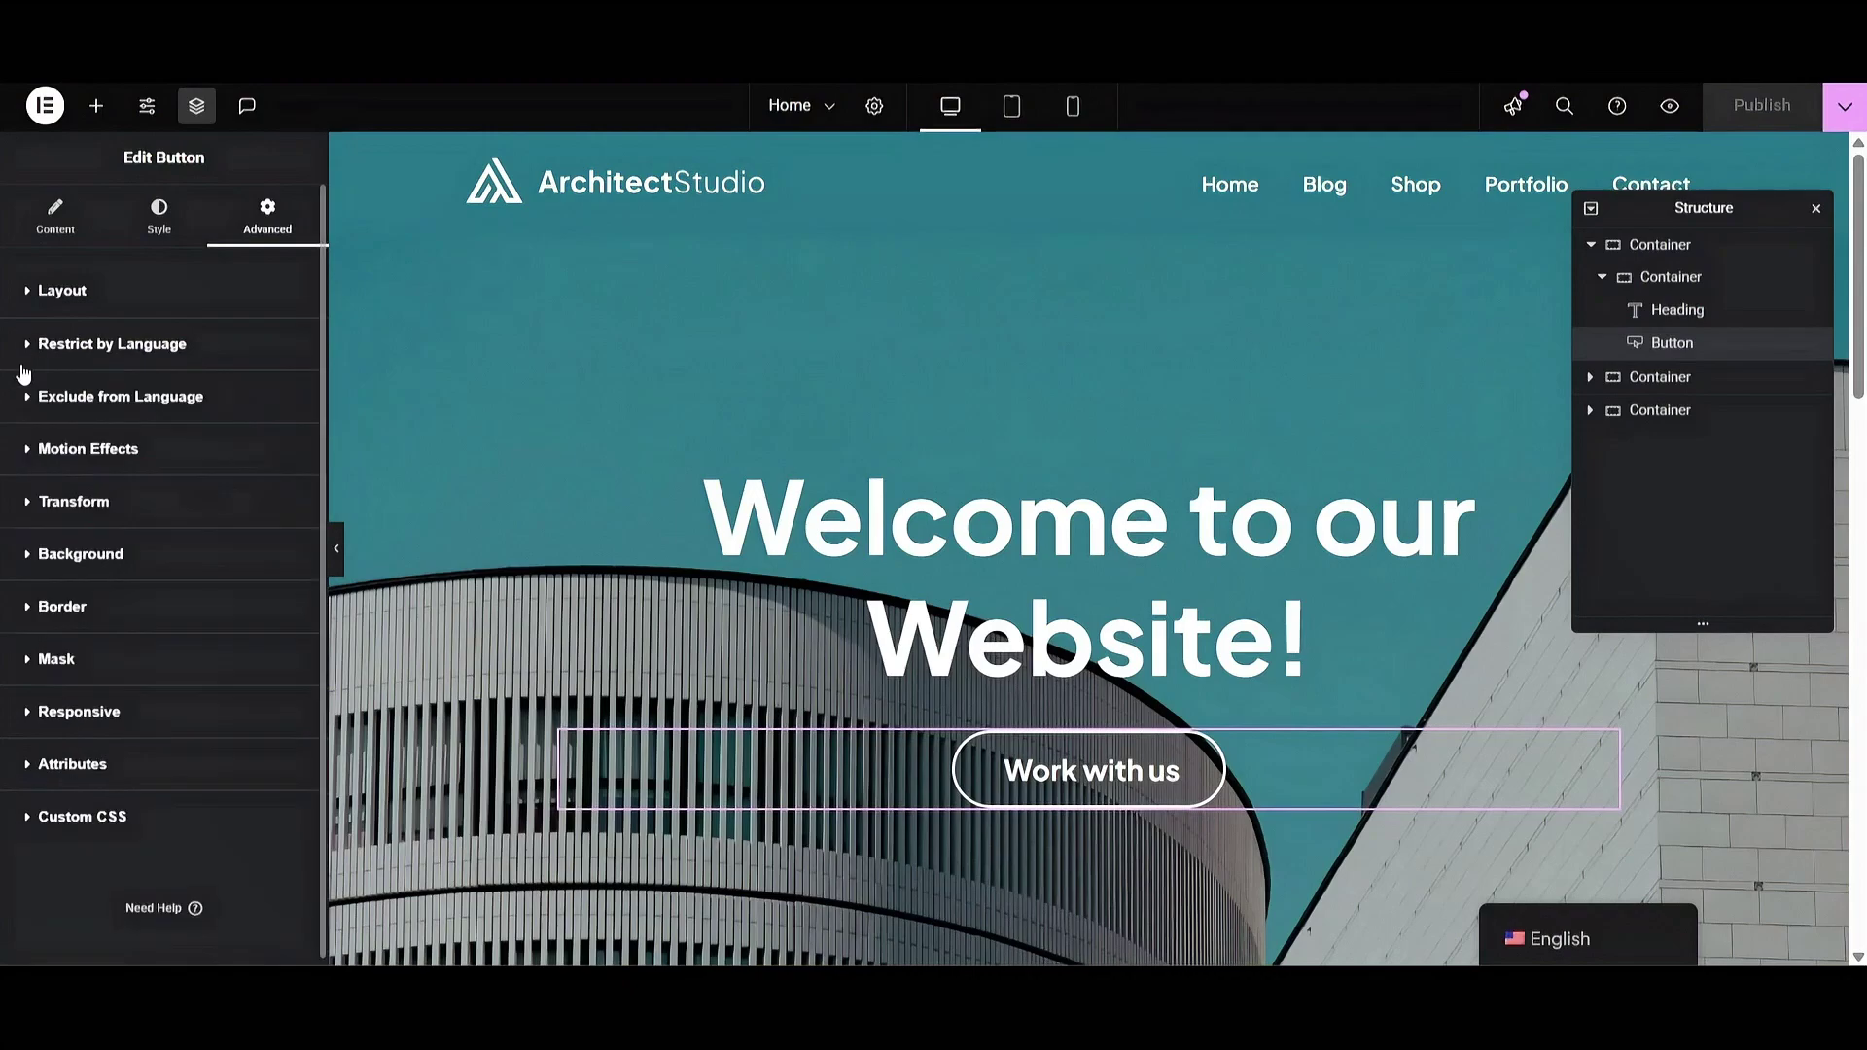
pyautogui.click(28, 414)
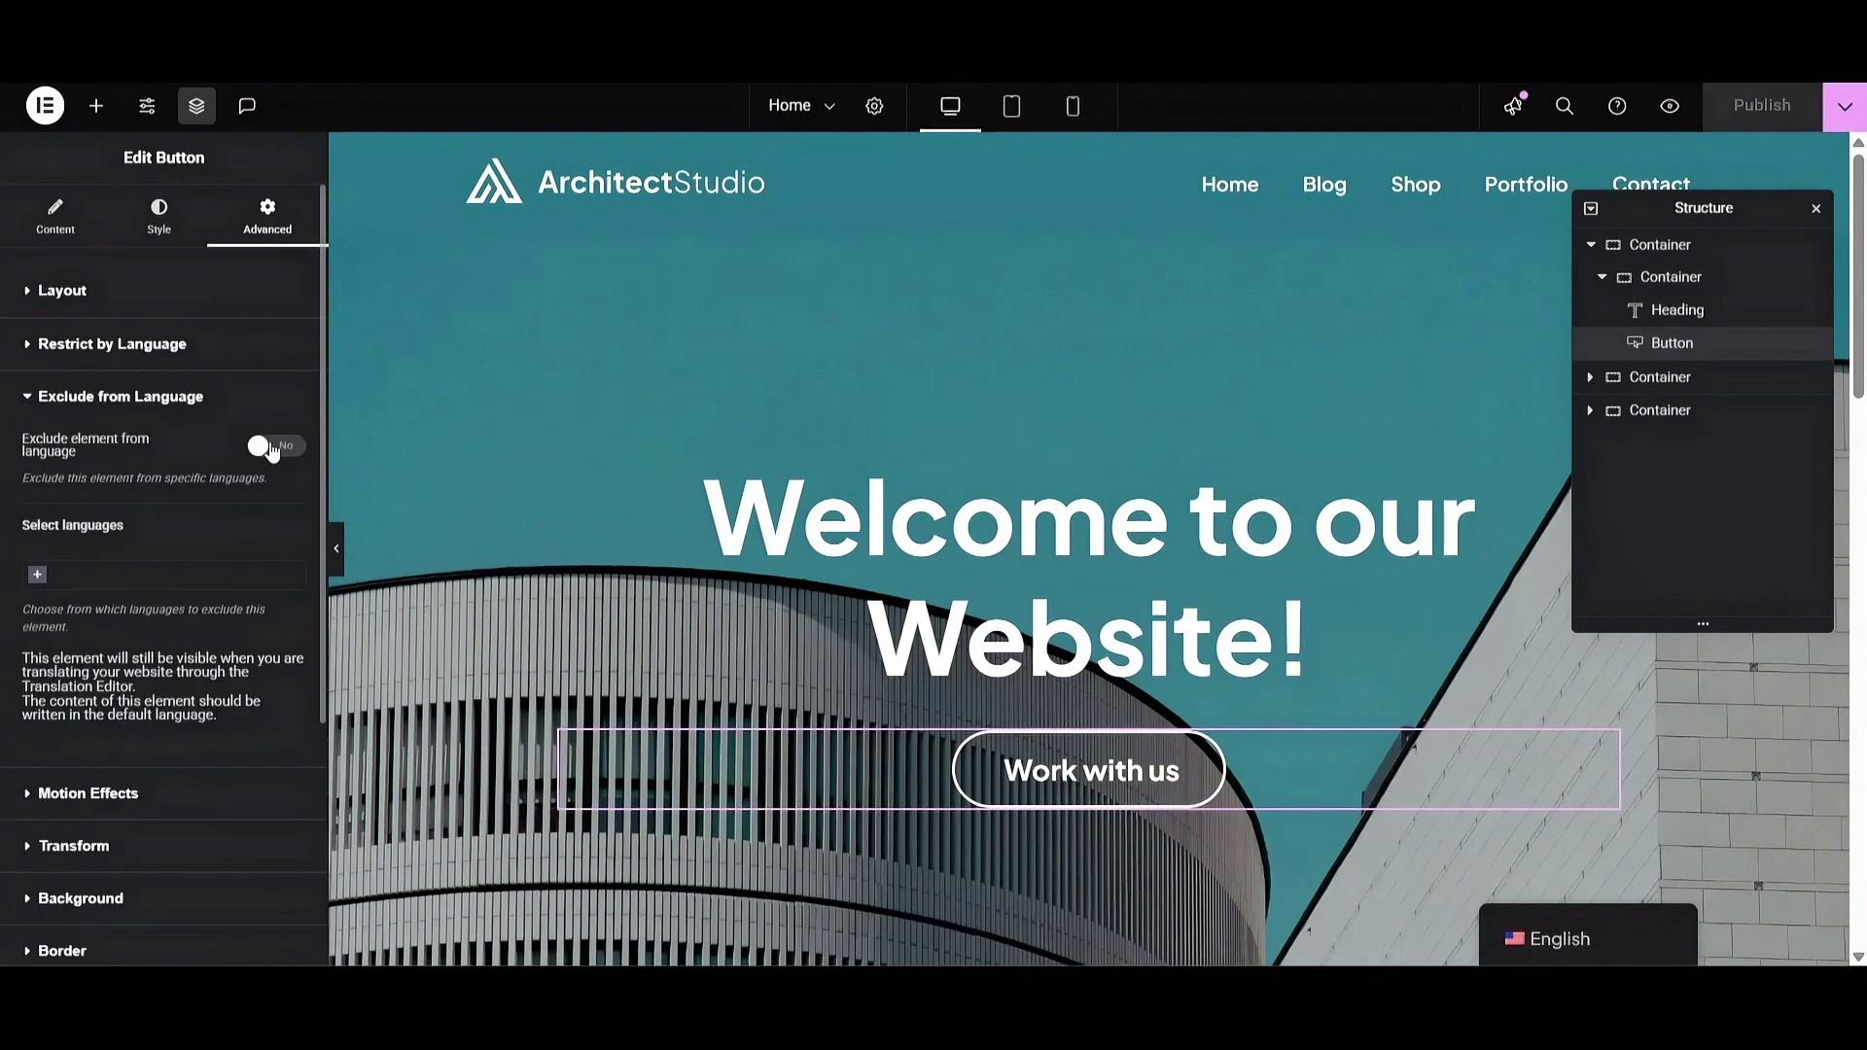
pyautogui.click(273, 446)
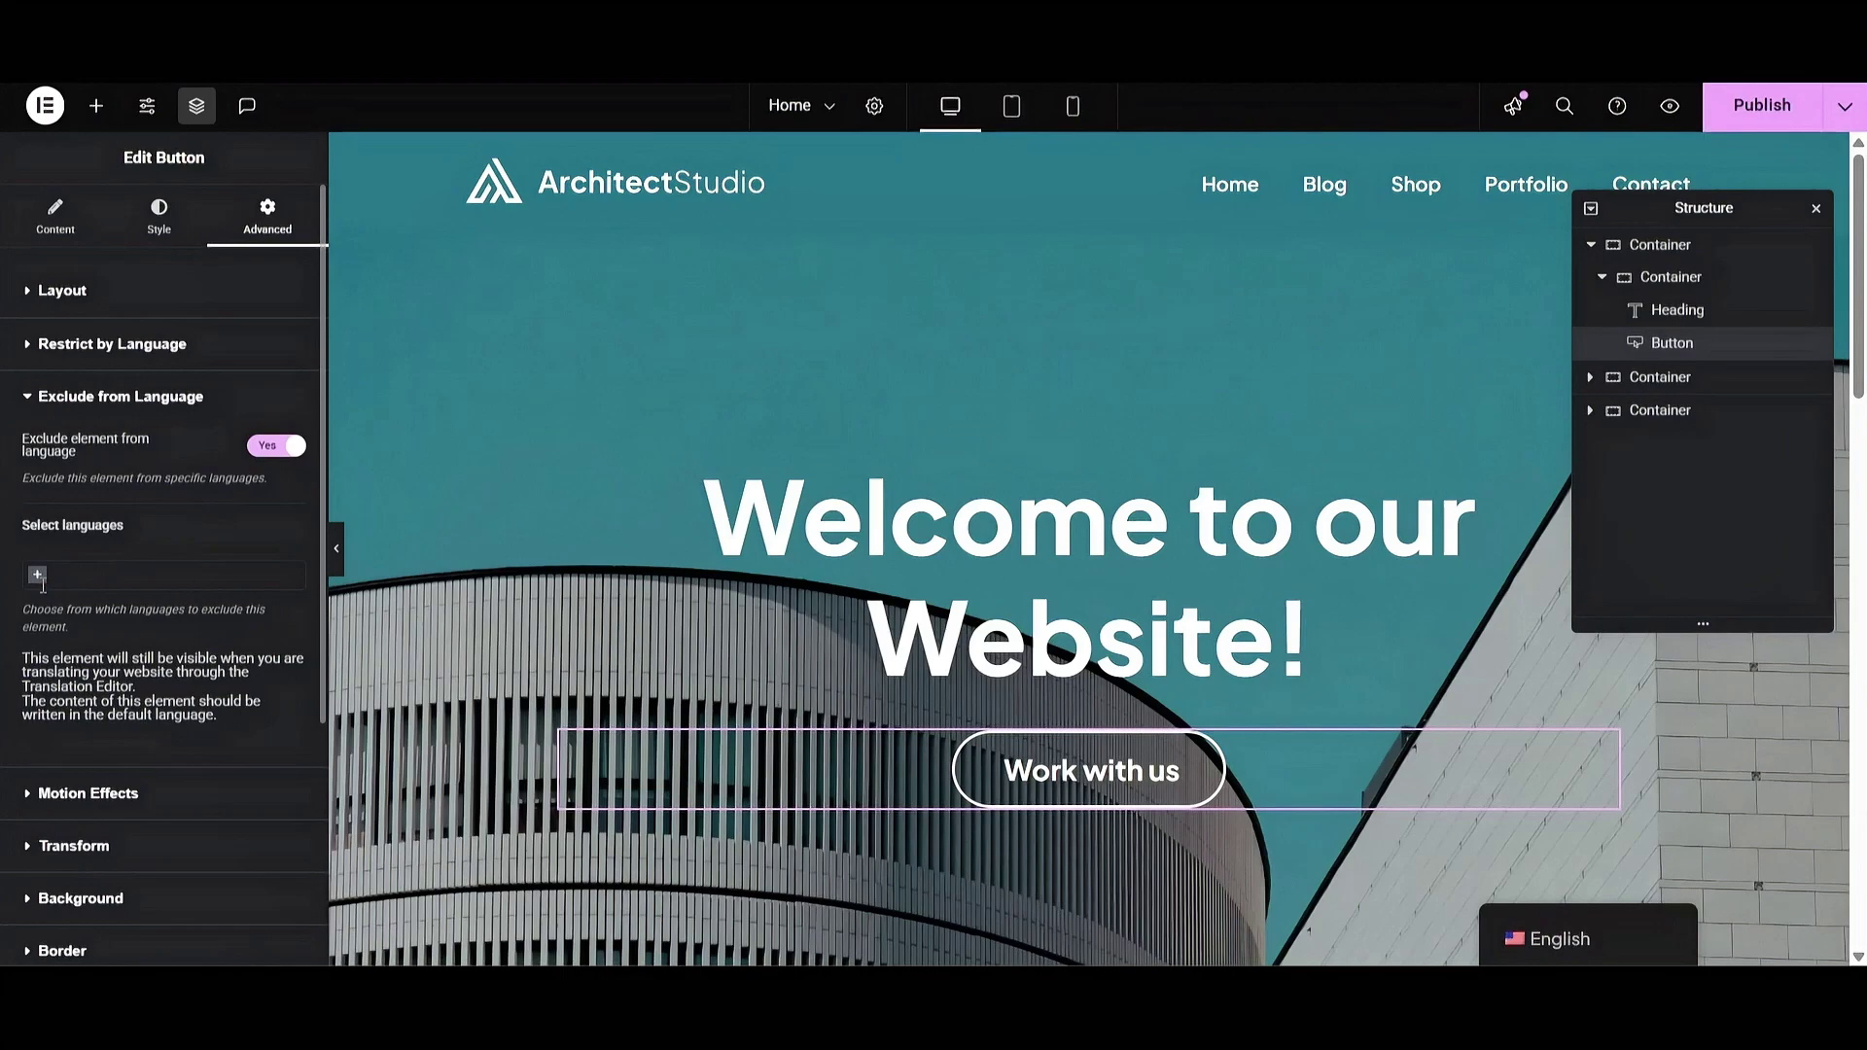
pyautogui.click(39, 577)
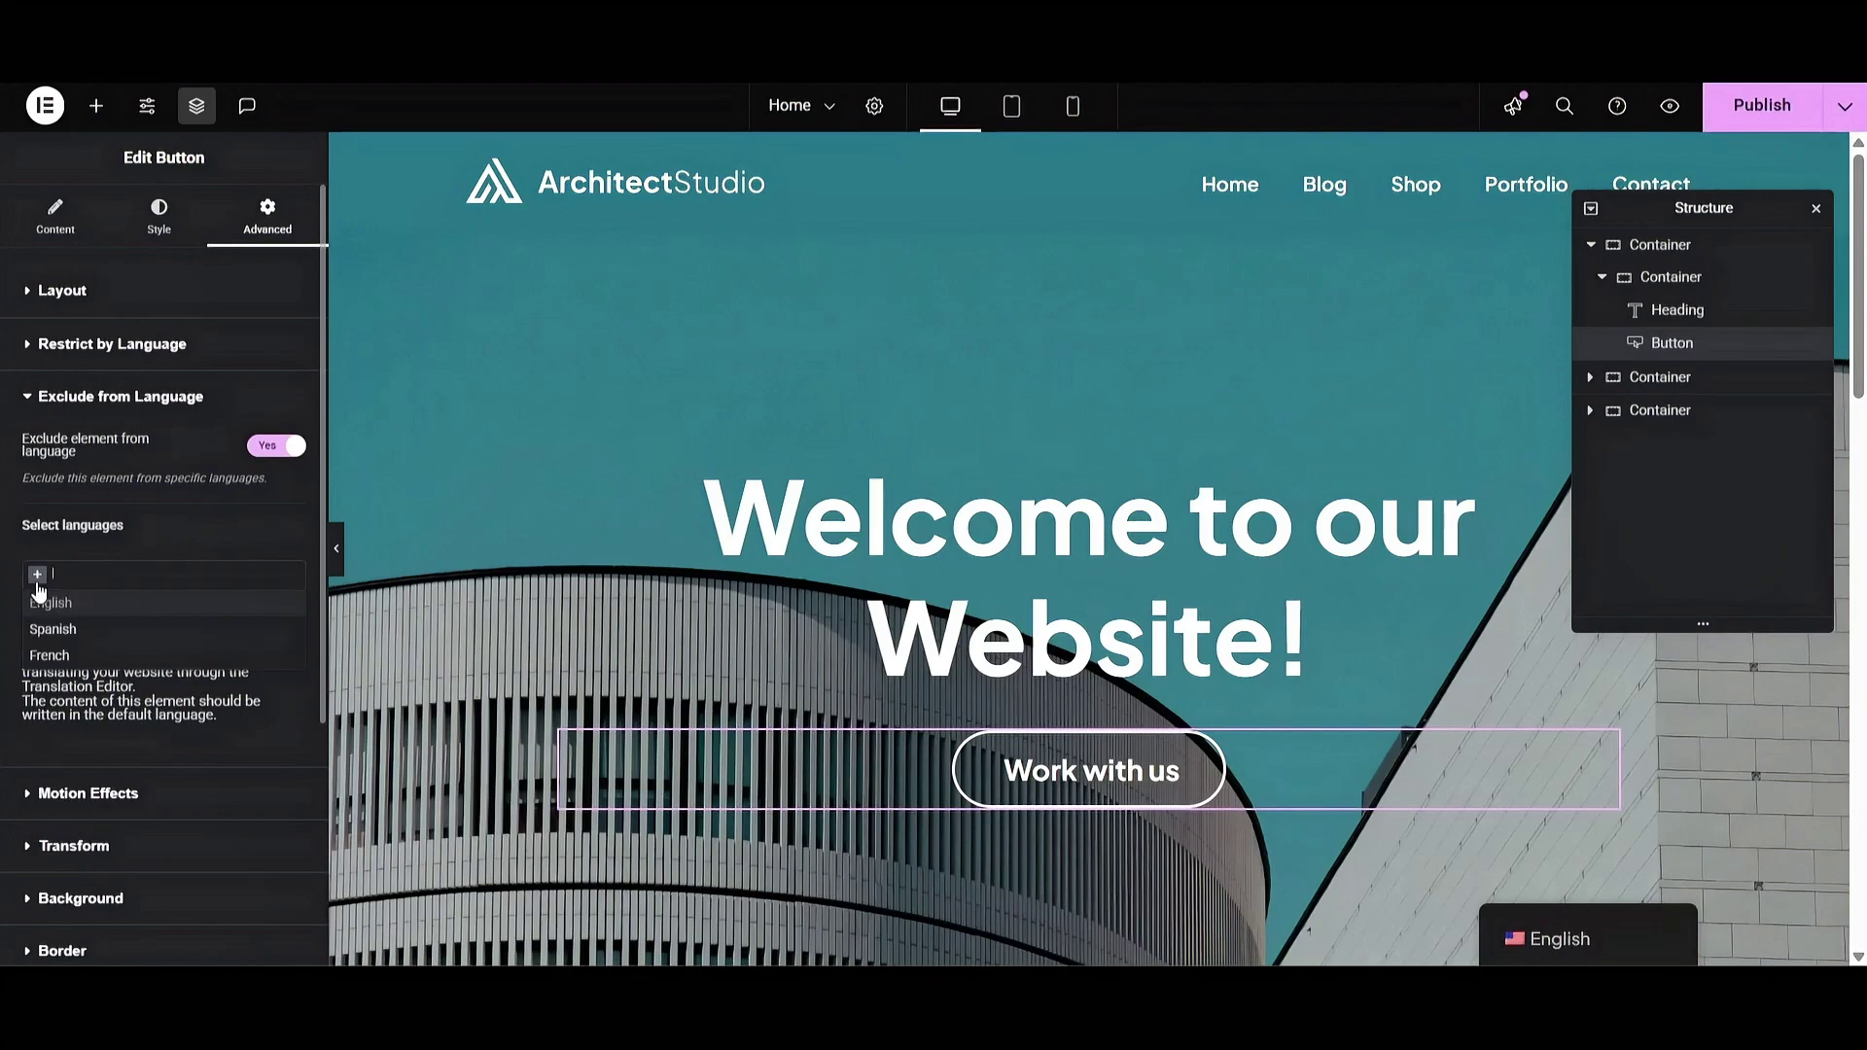
pyautogui.click(87, 655)
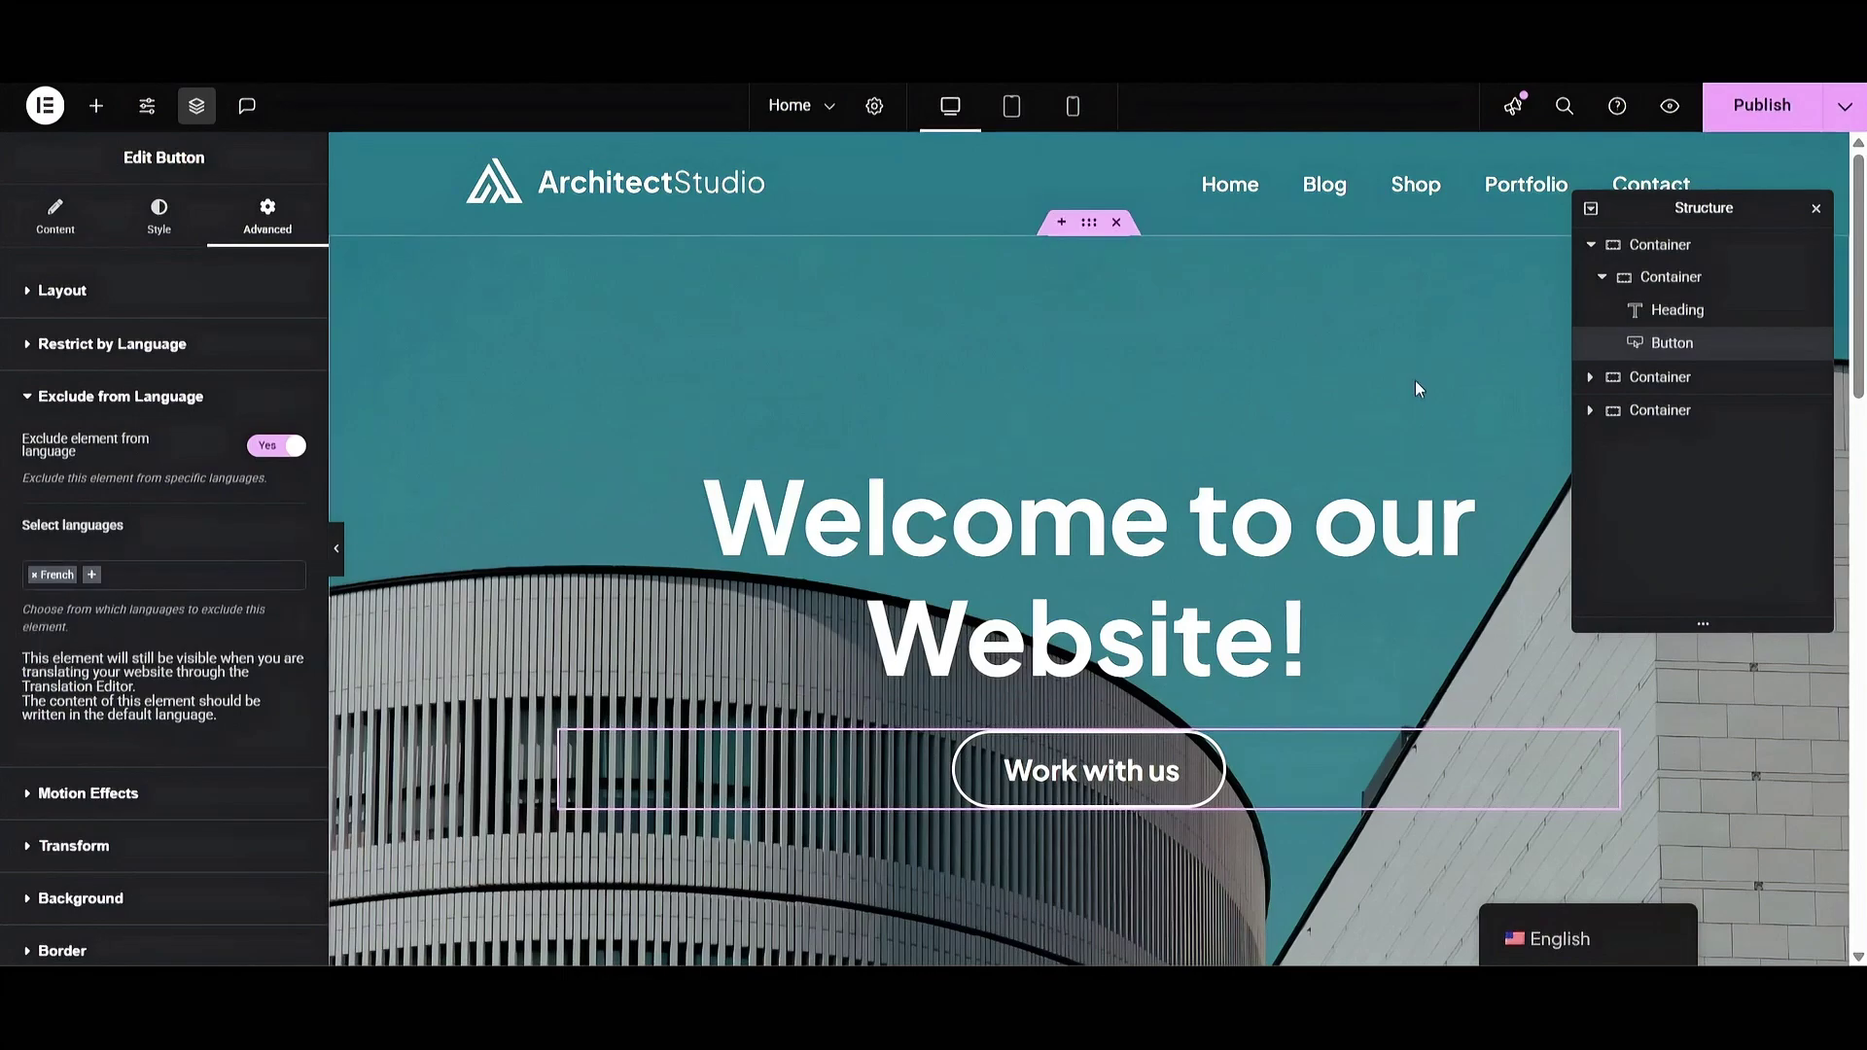
pyautogui.click(1769, 107)
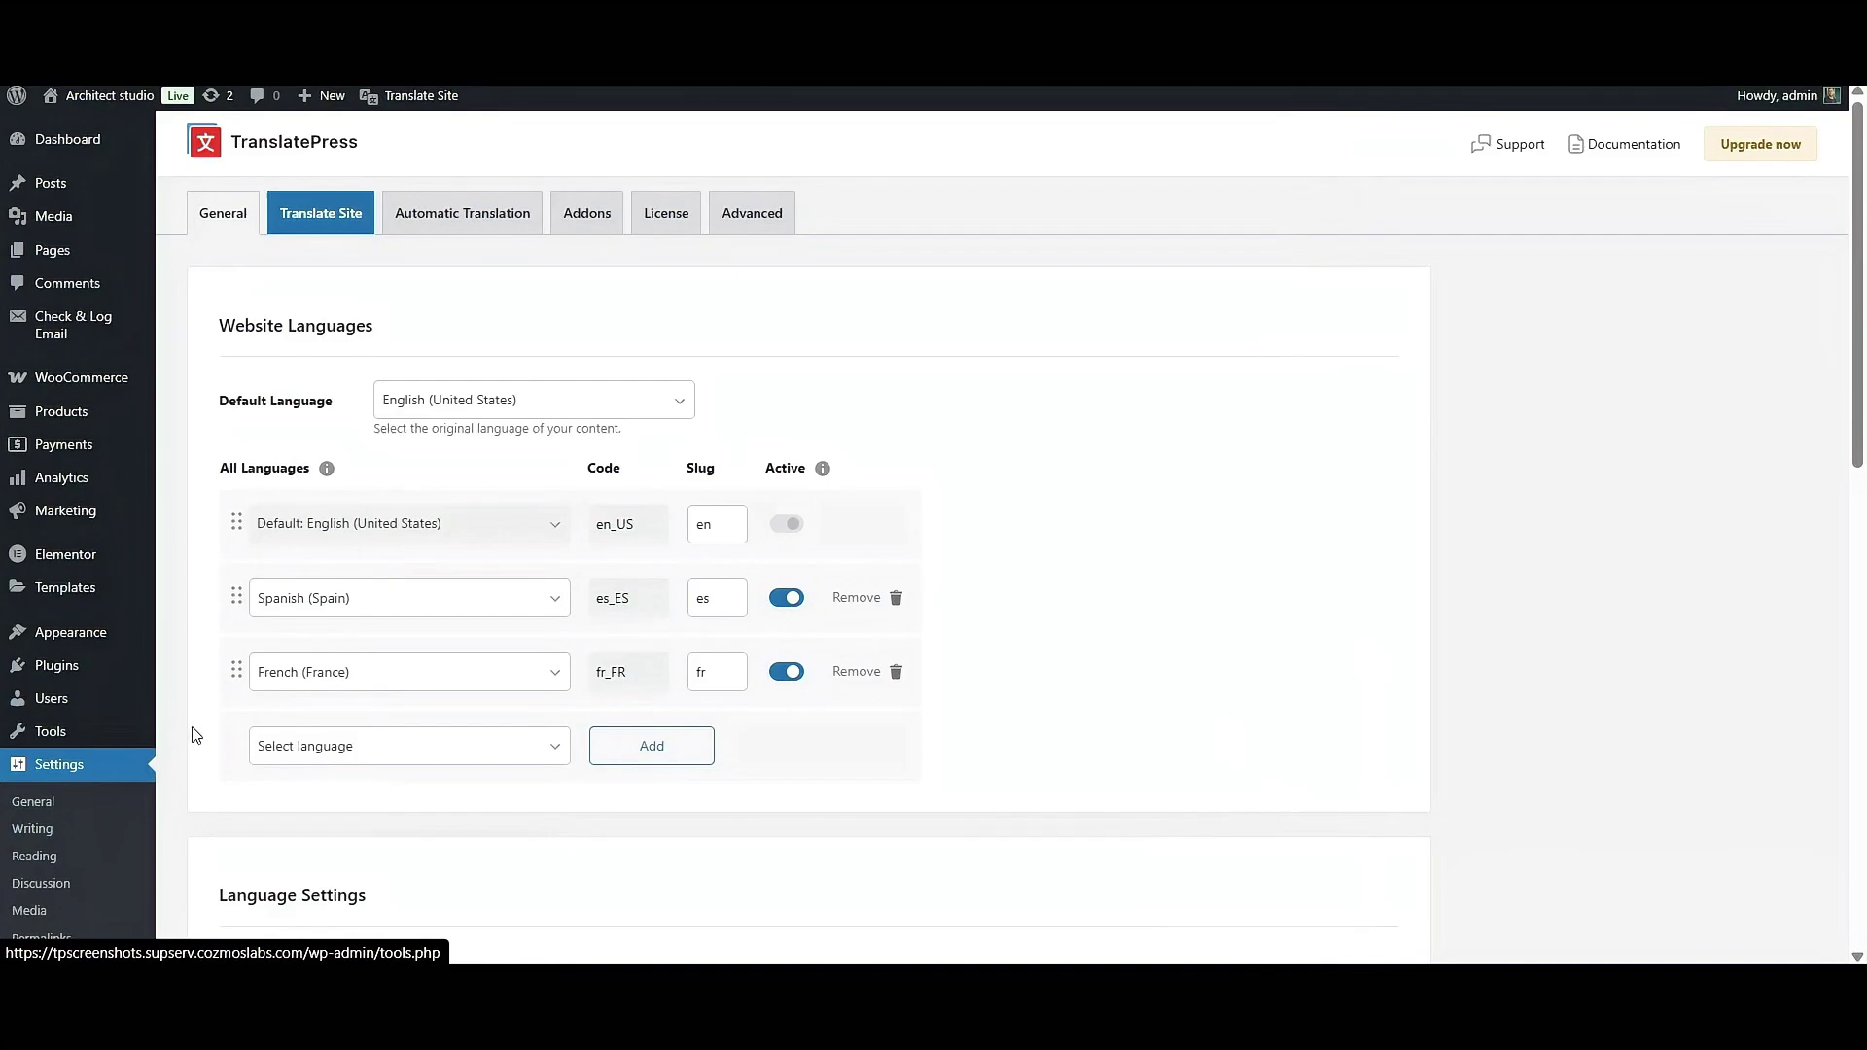
# Turn on Enable Automatic Translation in TranslatePress's Automatic Translation settings
pyautogui.click(483, 222)
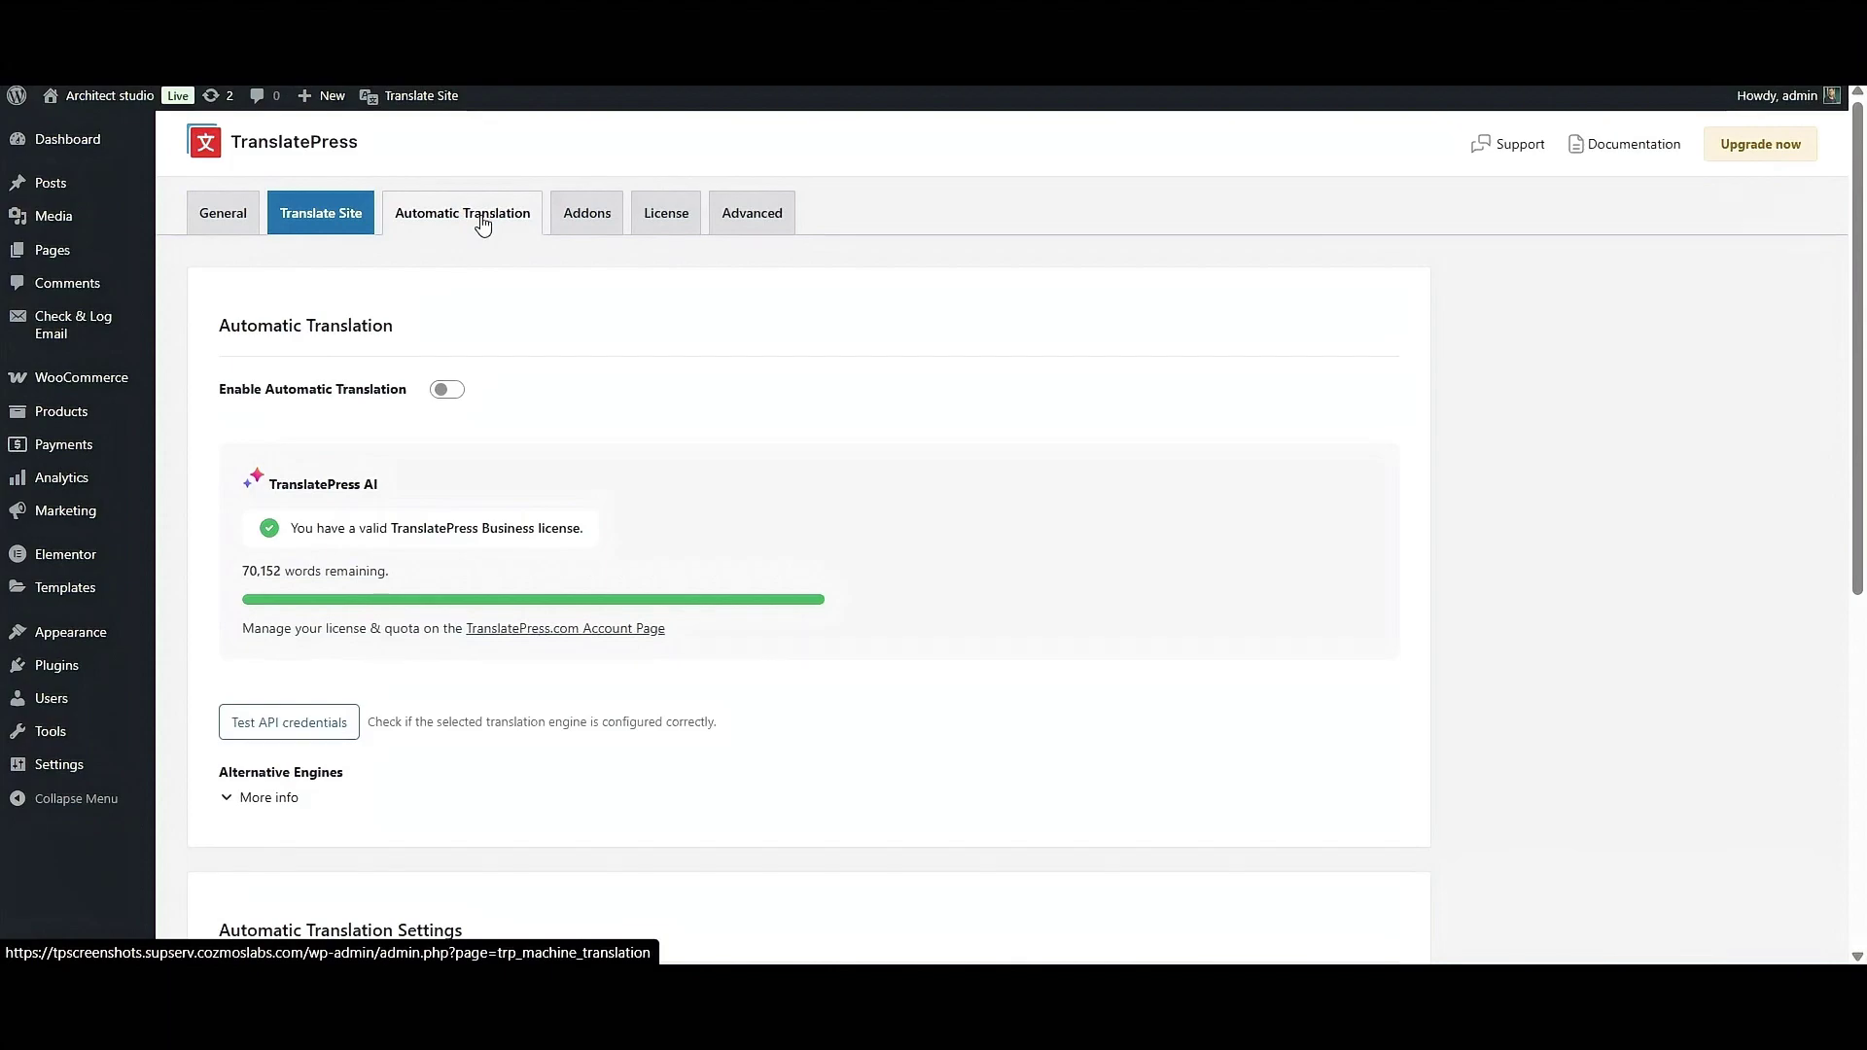
pyautogui.click(446, 390)
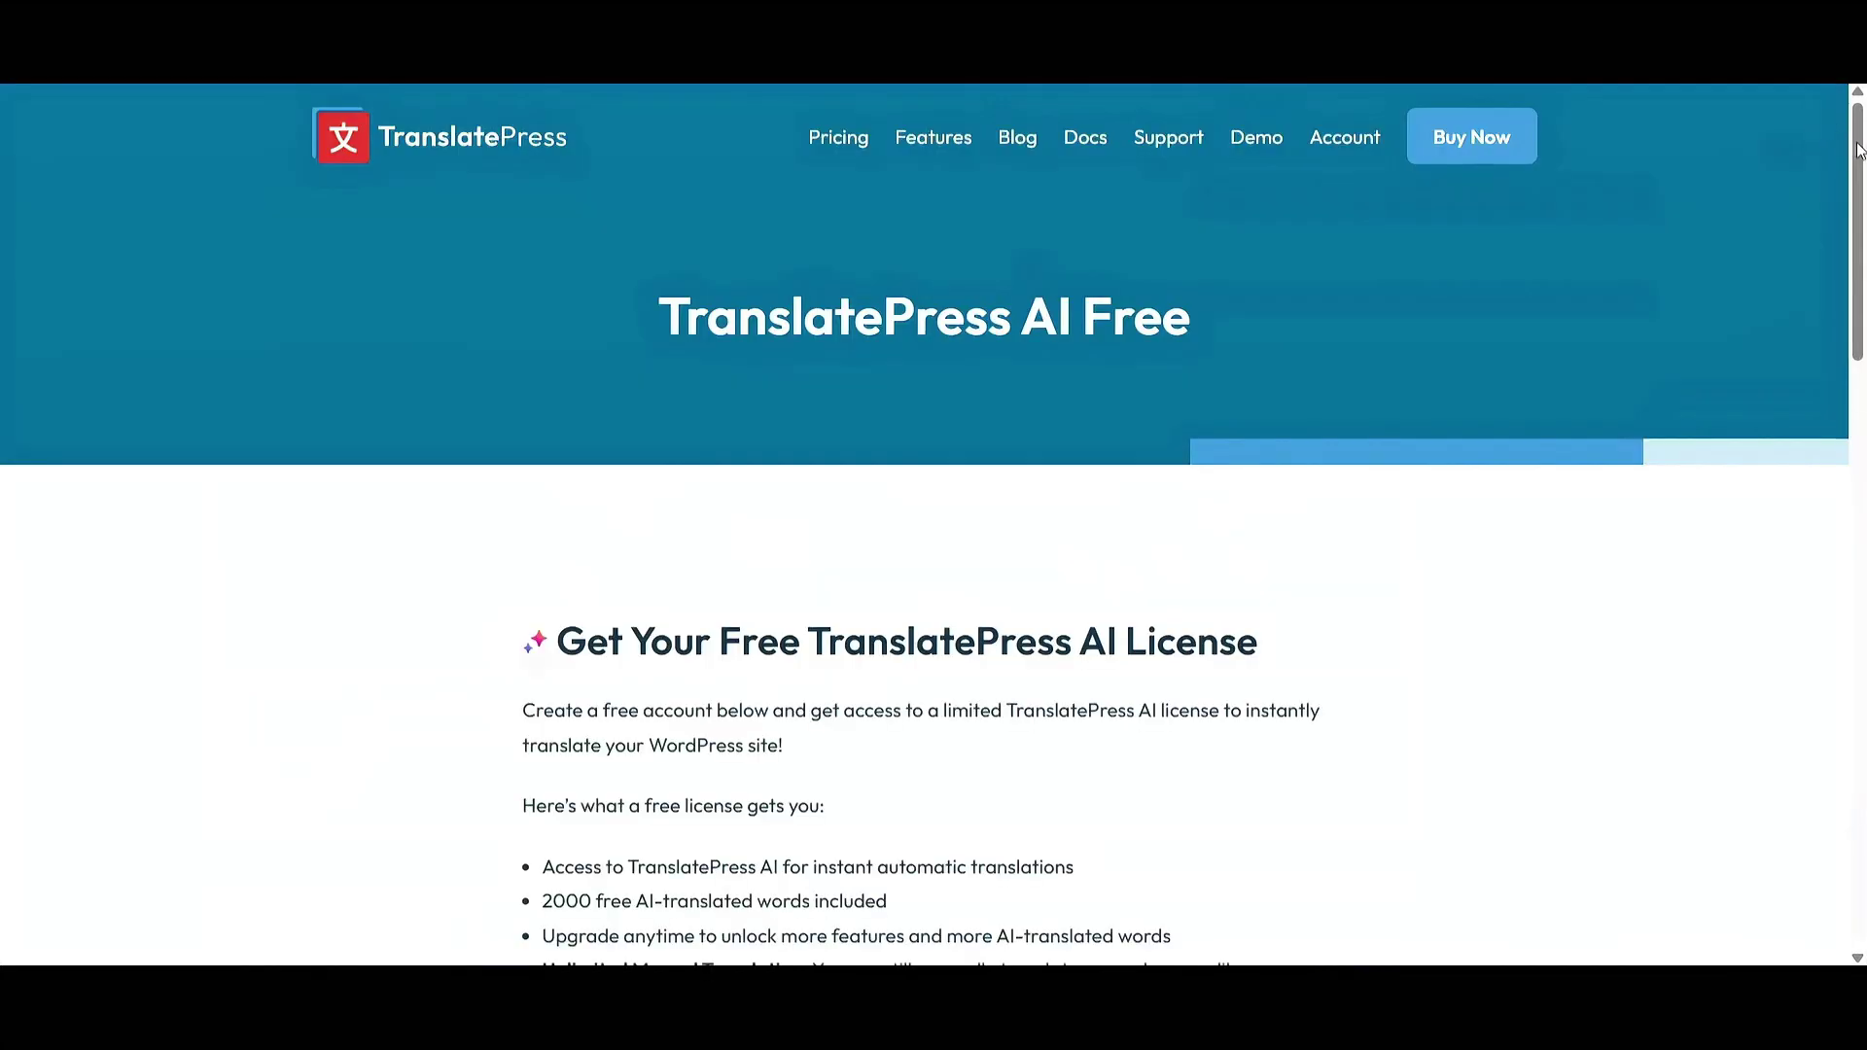
# Scroll down to the pricing plans and their AI Translated Words allowances
pyautogui.scroll(-4, 1861, 275)
pyautogui.scroll(-8, 1860, 275)
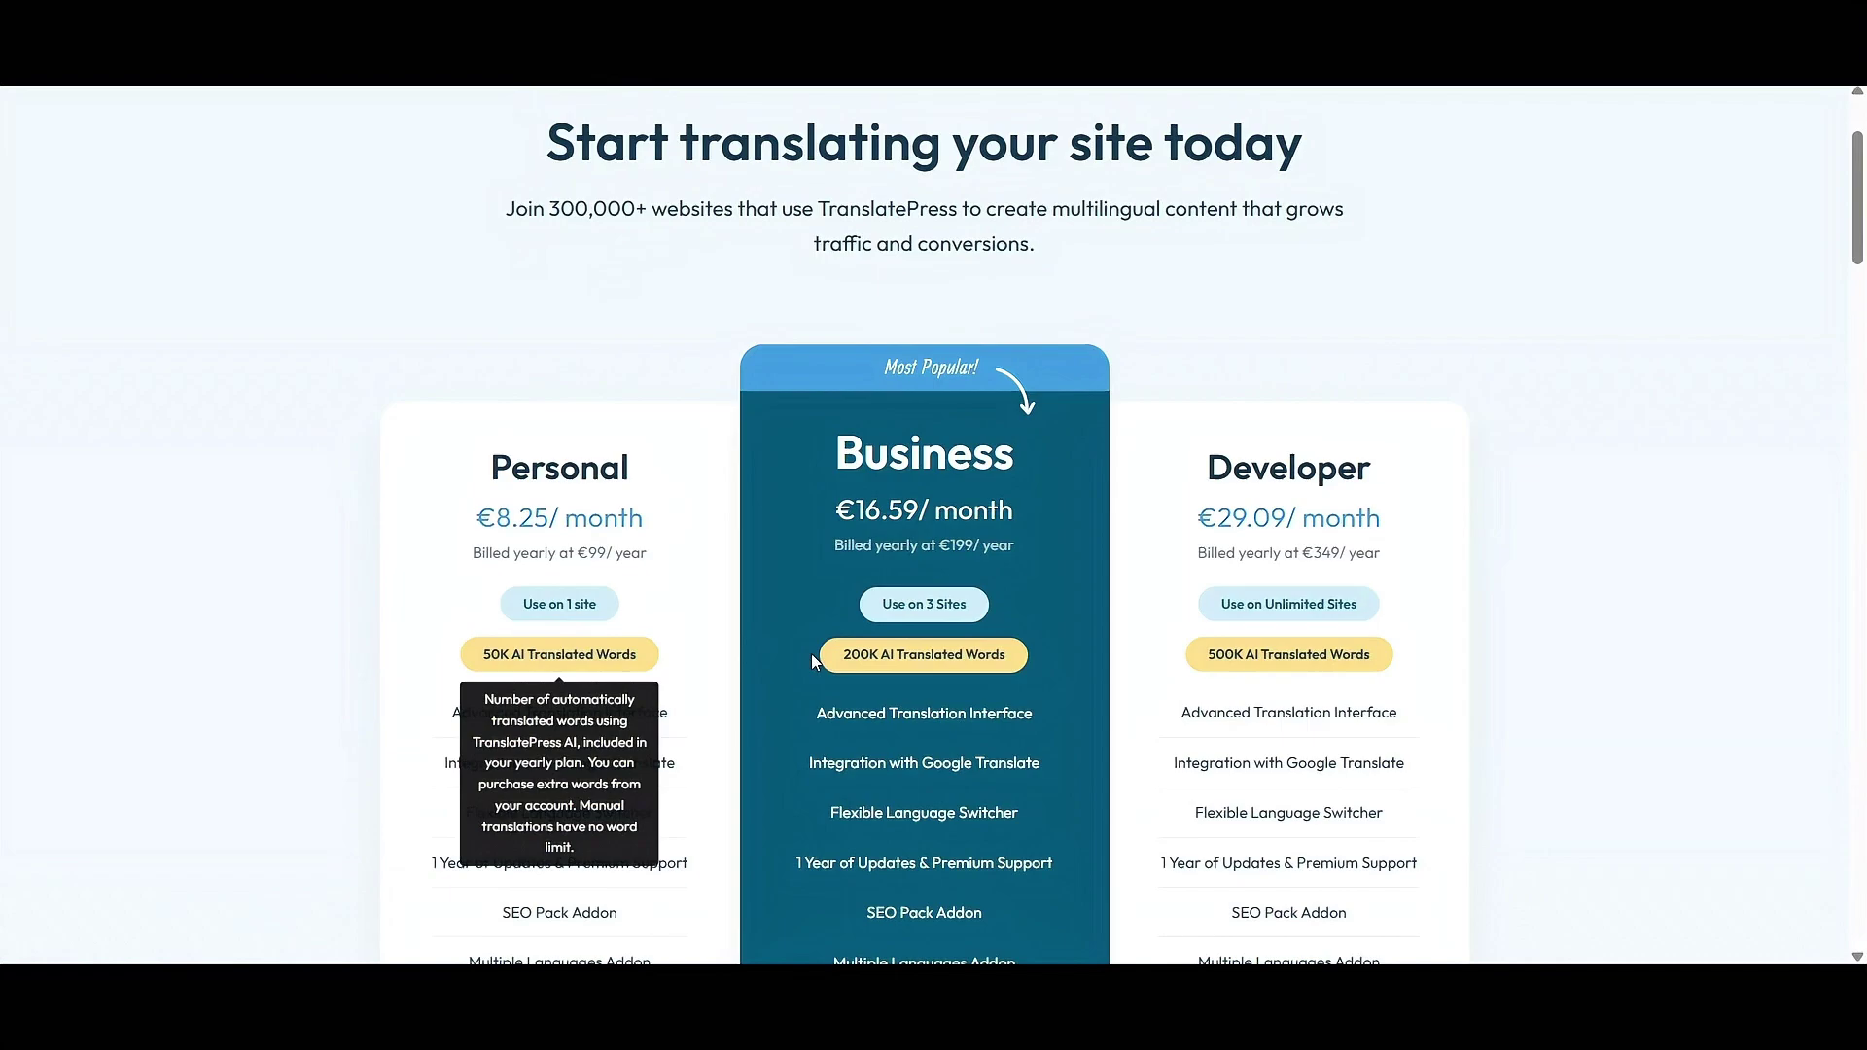
pyautogui.moveTo(1327, 666)
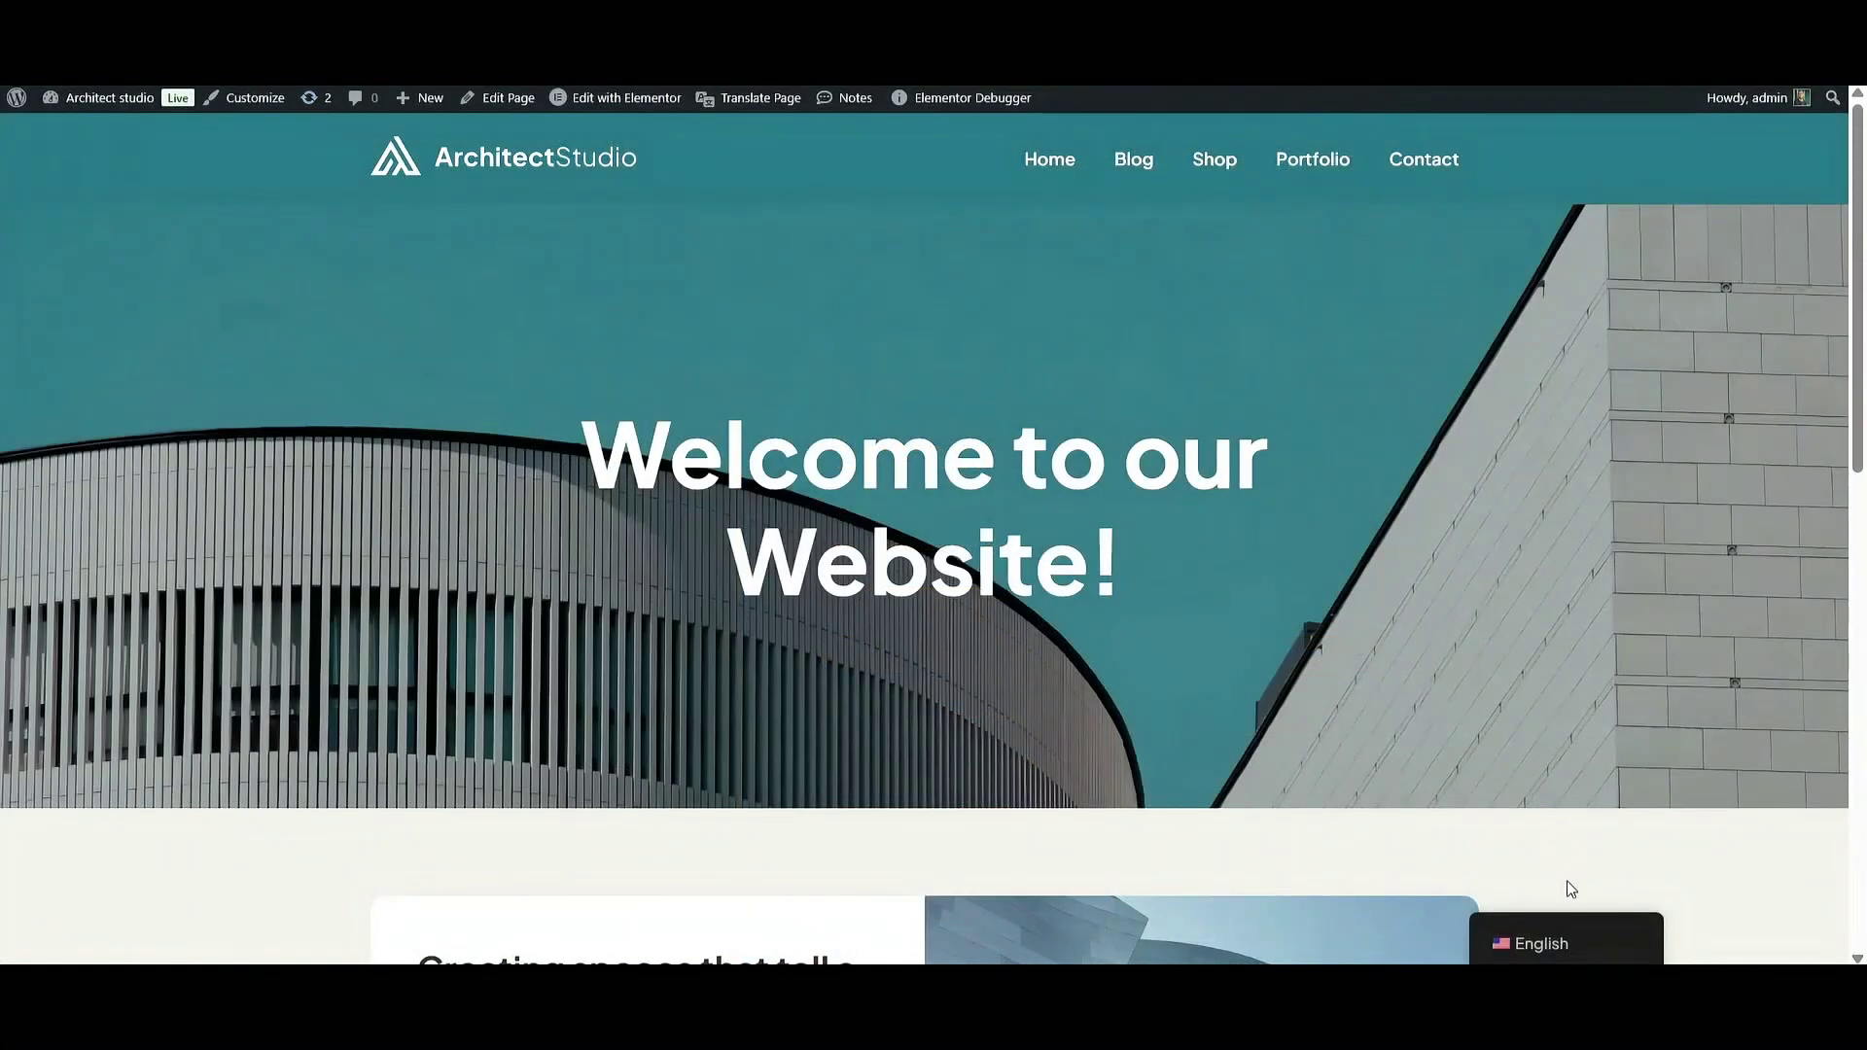
# Choose Spanish in the floating language switcher to show the Spanish homepage
pyautogui.moveTo(1589, 948)
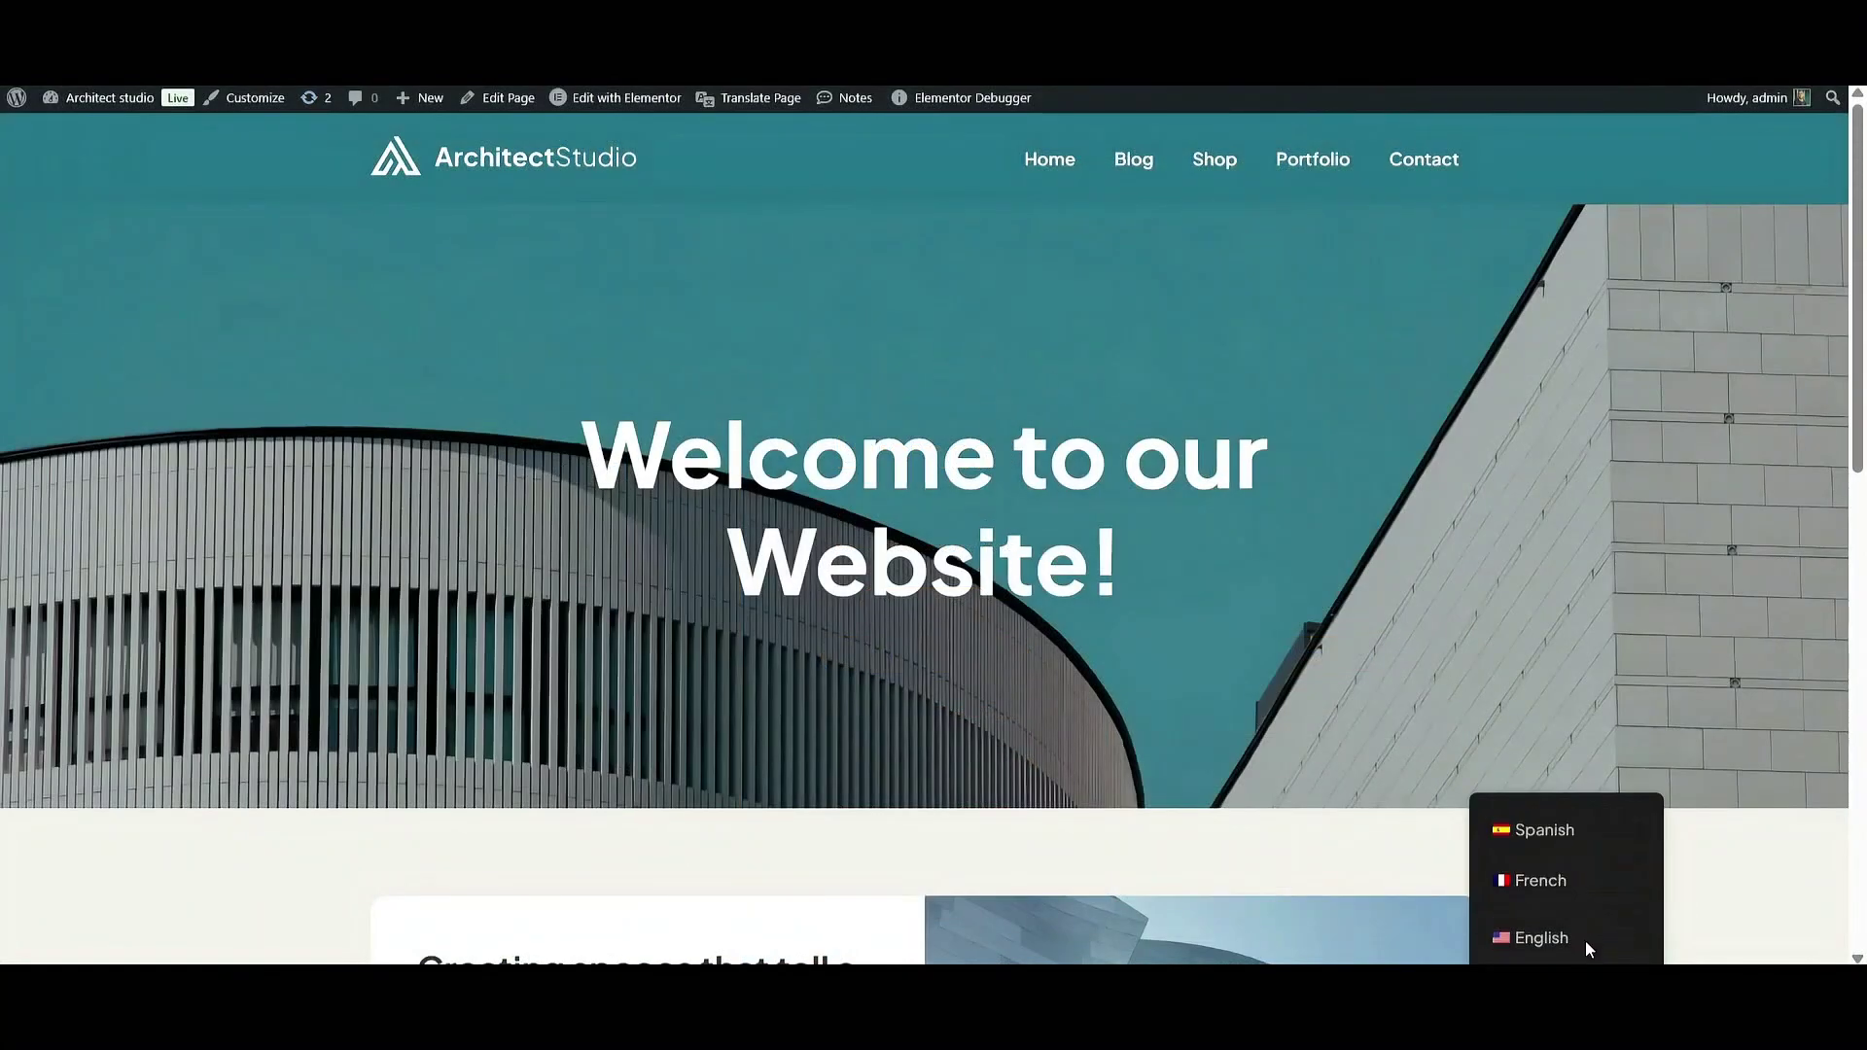
pyautogui.click(1548, 842)
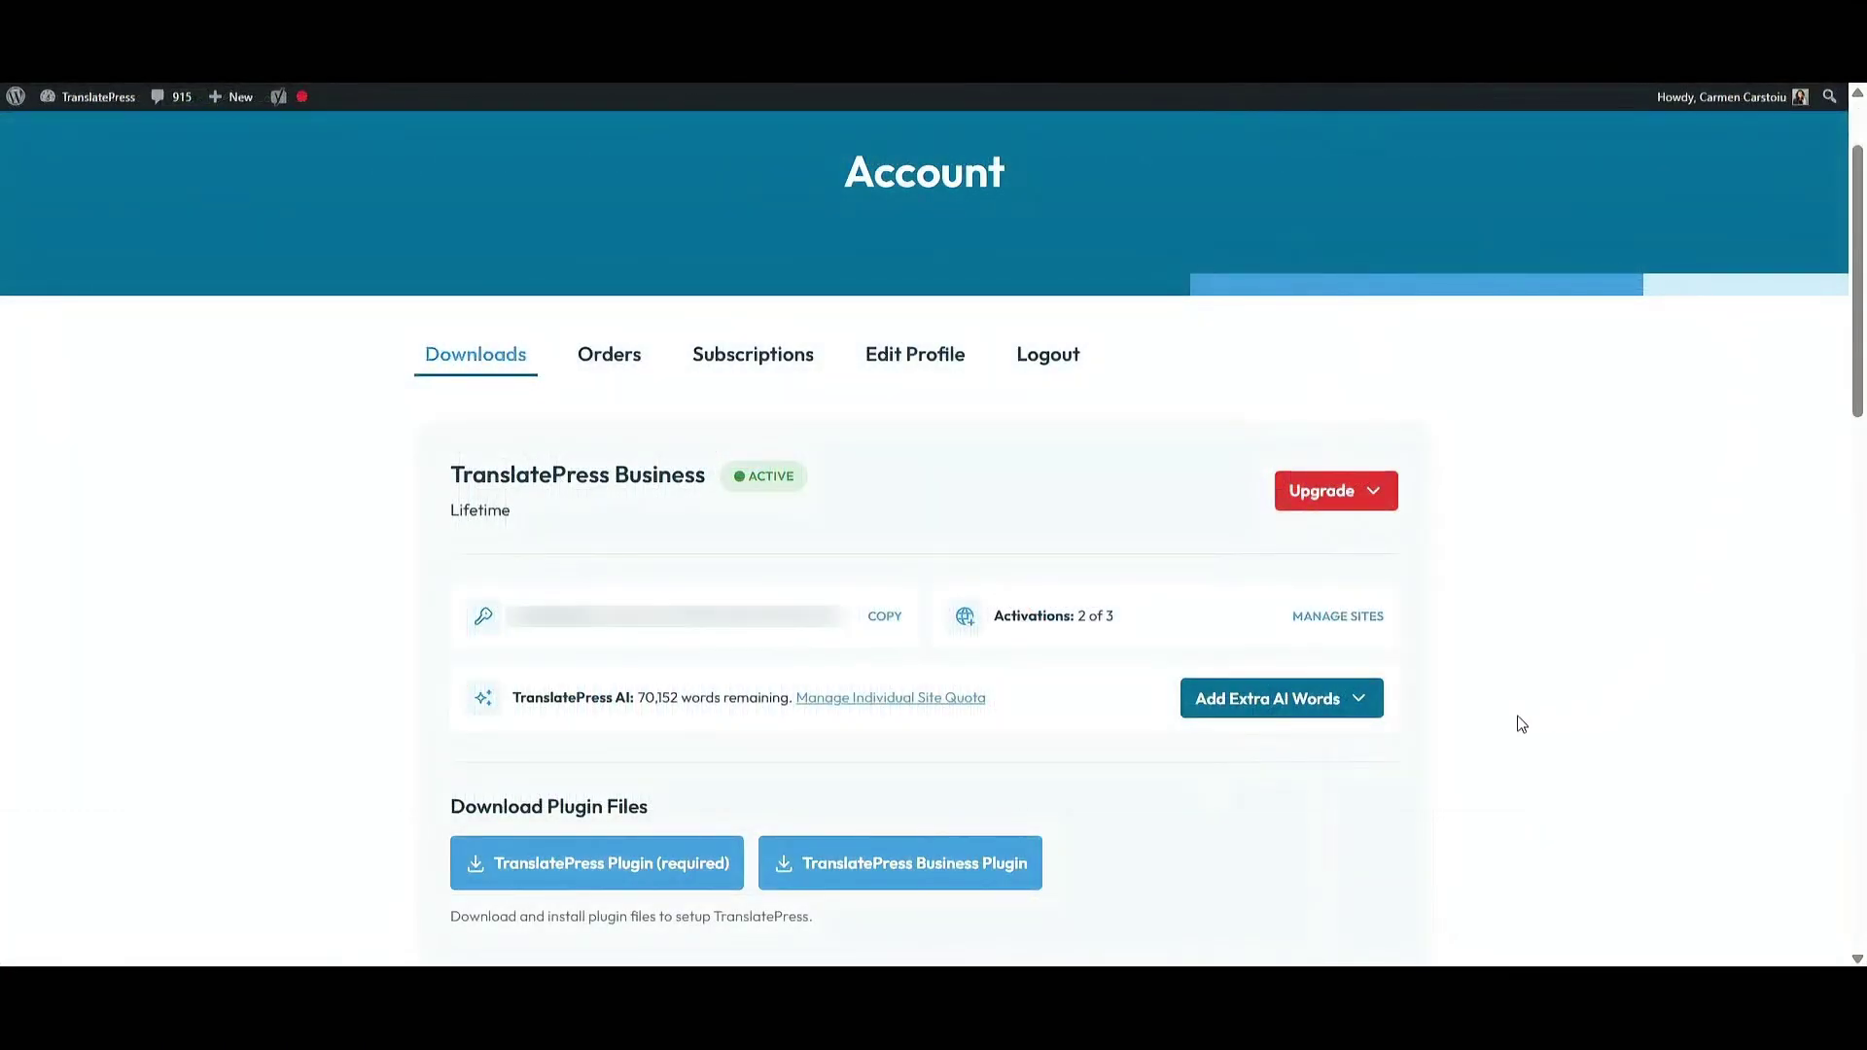
# Open the Add Extra AI Words dropdown to see the available word packs and prices
pyautogui.click(1356, 706)
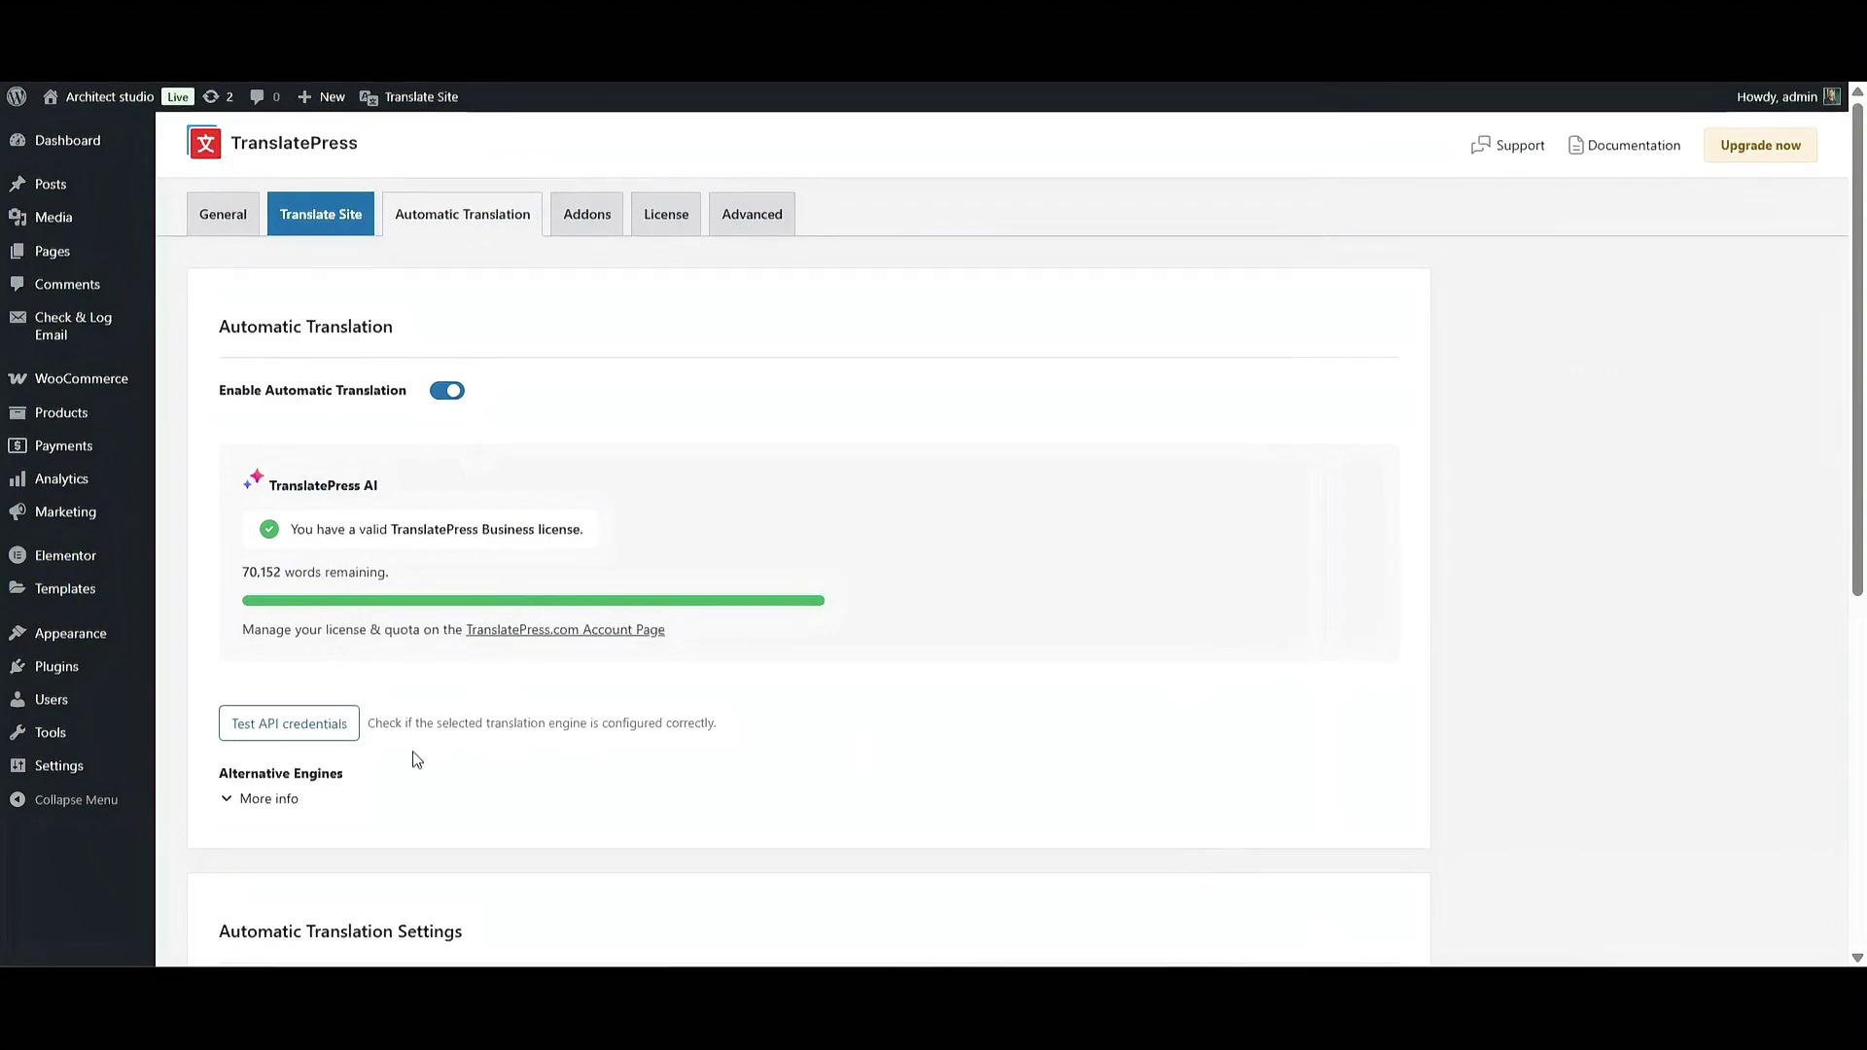
# Under Alternative Engines, select Google Translate v2 as the automatic translation engine
pyautogui.click(268, 798)
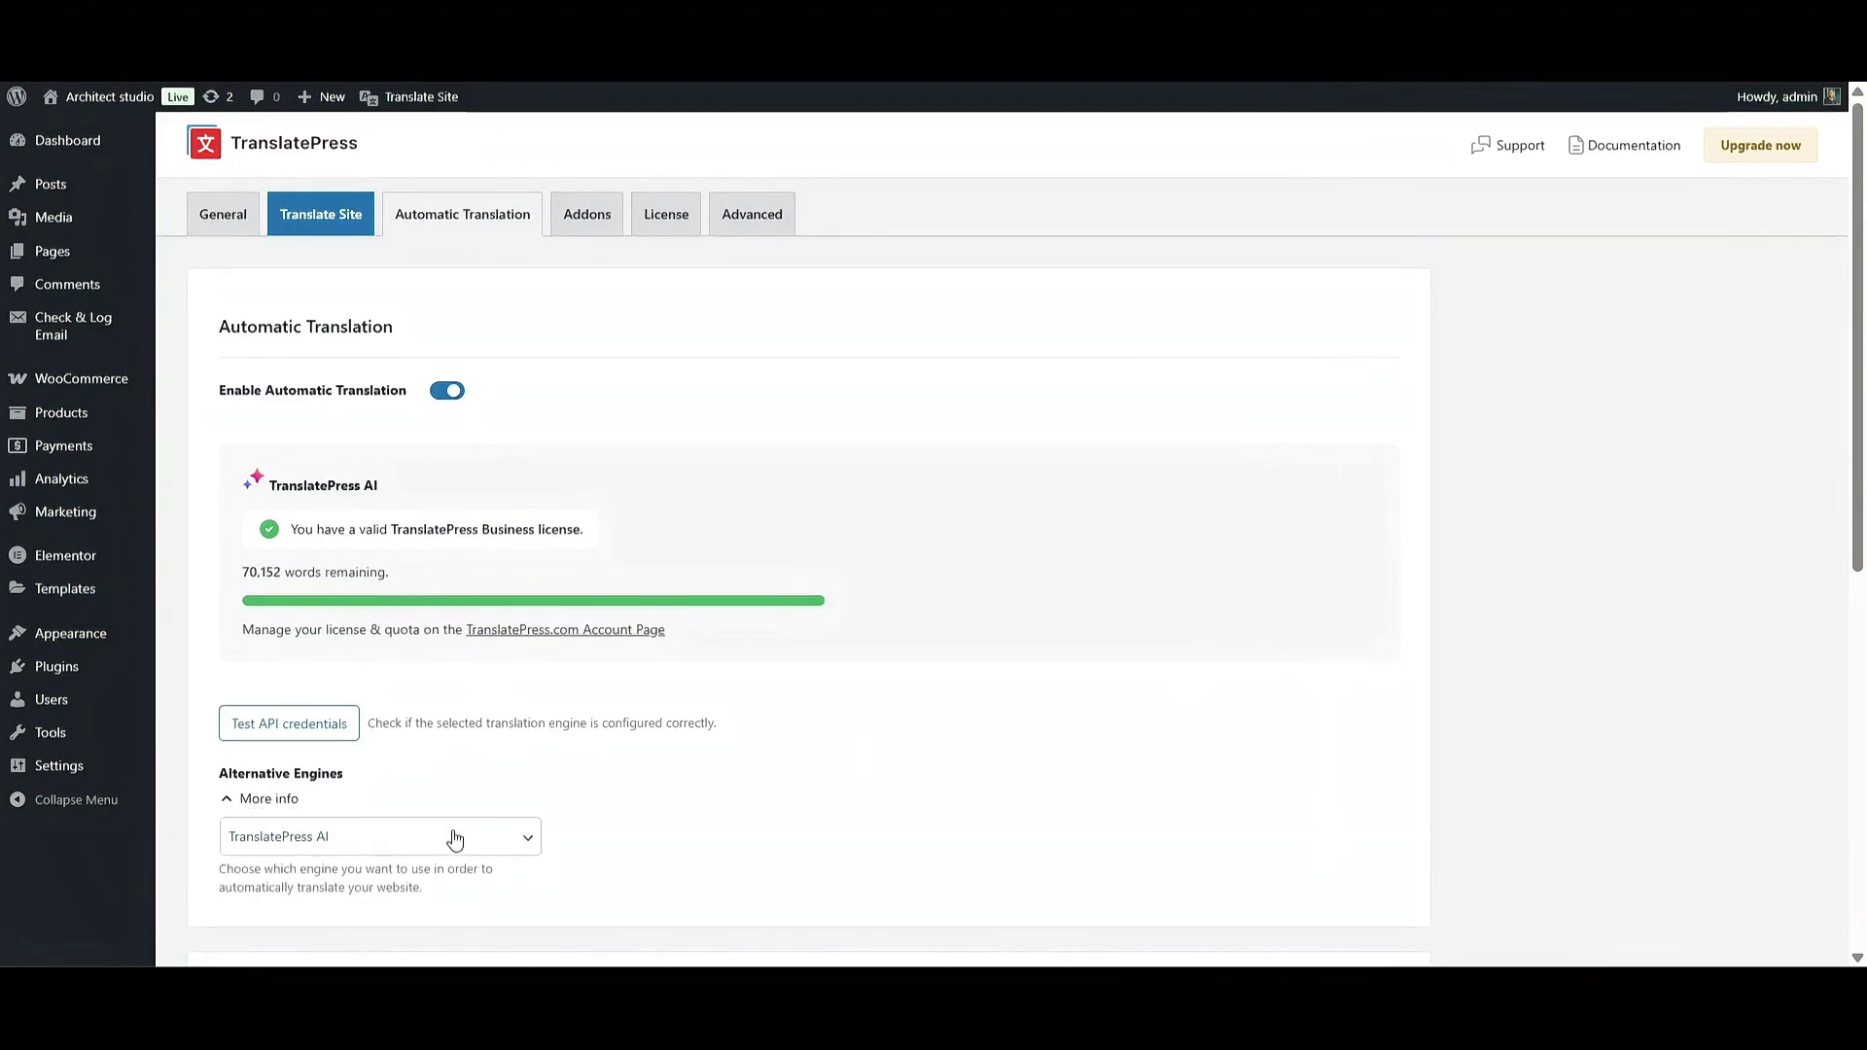
pyautogui.click(529, 845)
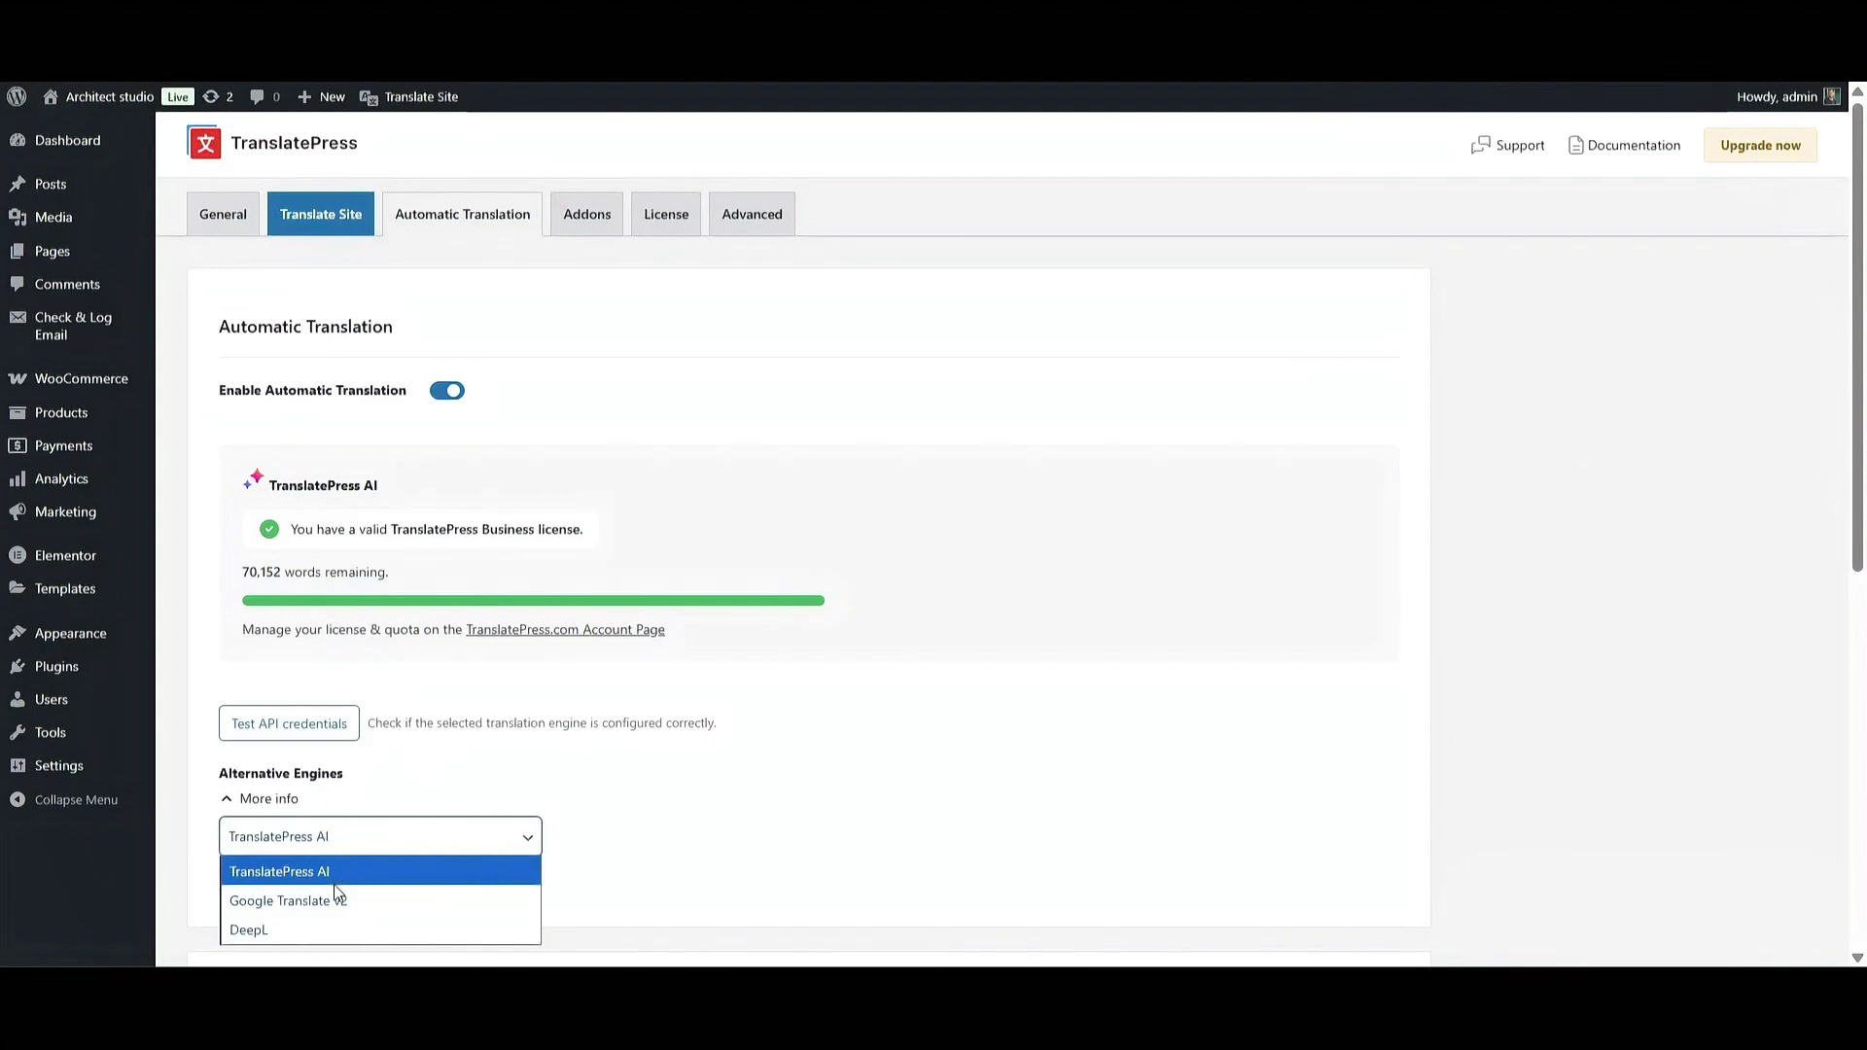
pyautogui.click(319, 904)
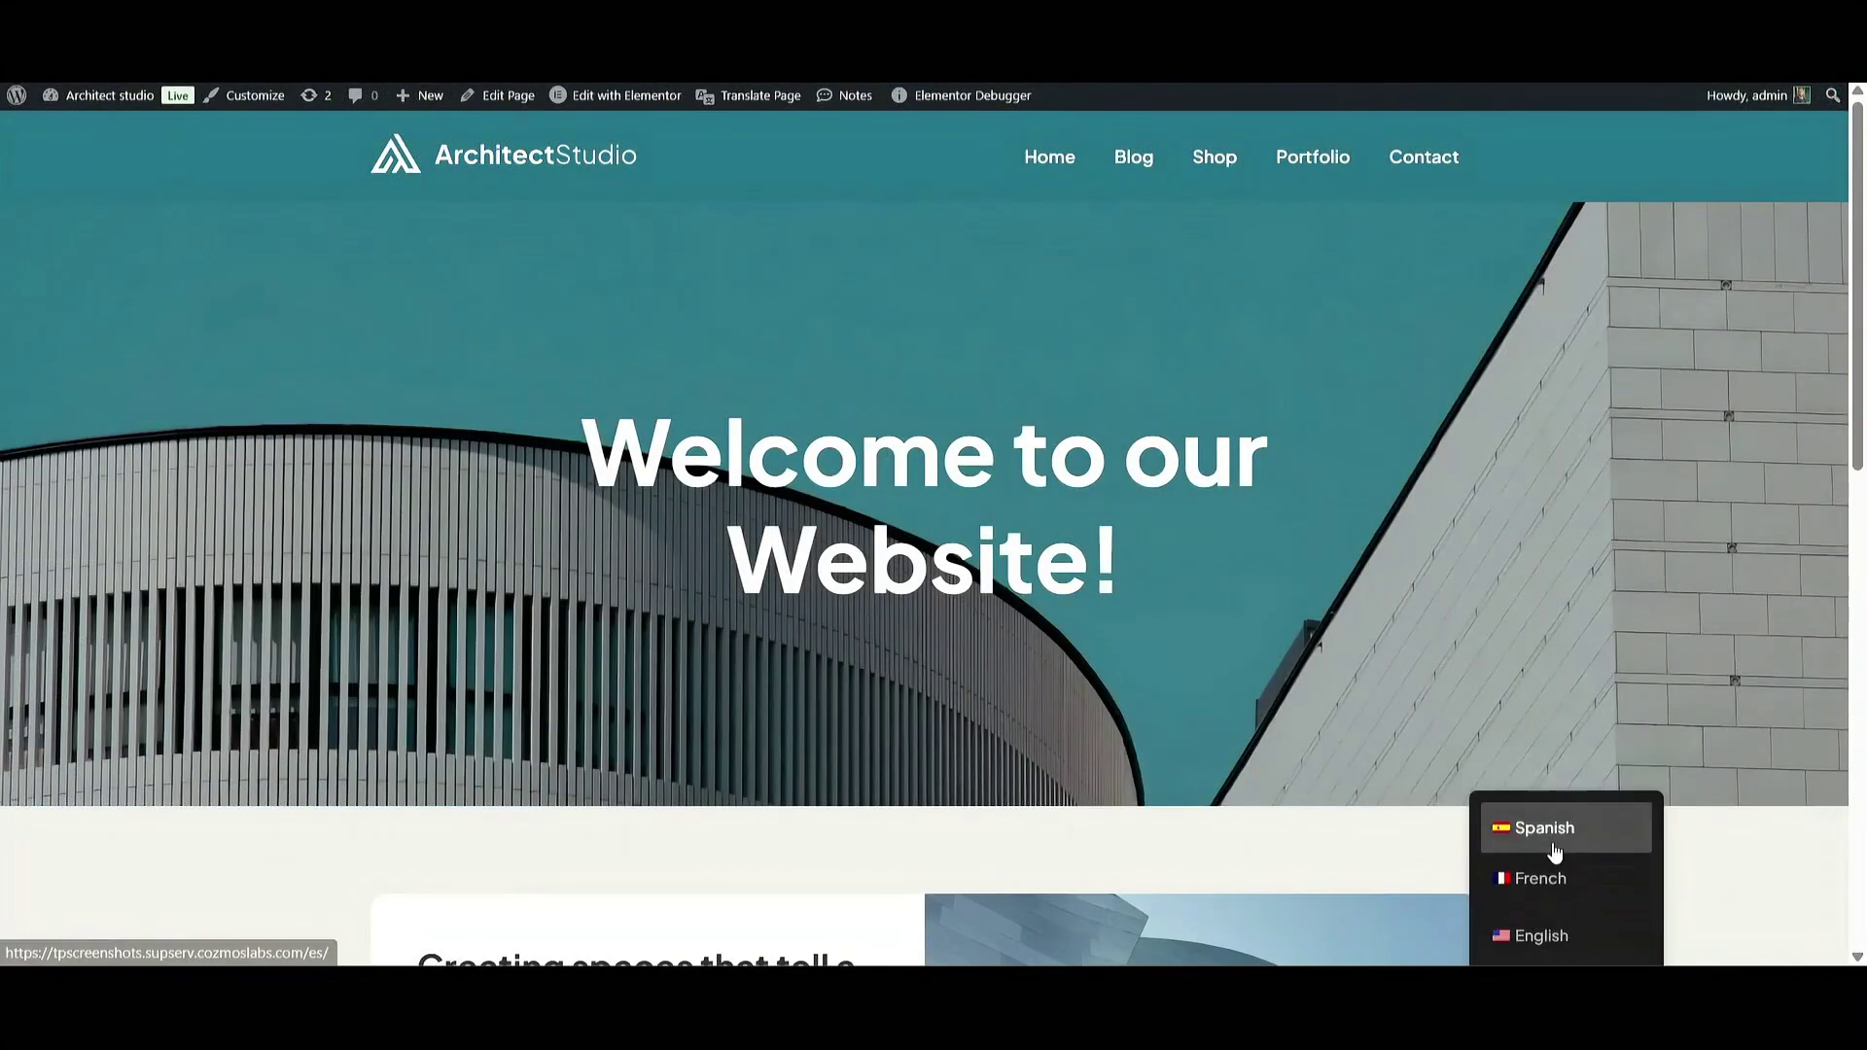
# View the homepage in Spanish, then switch it to French ('Bienvenue sur notre site web !')
pyautogui.click(1553, 831)
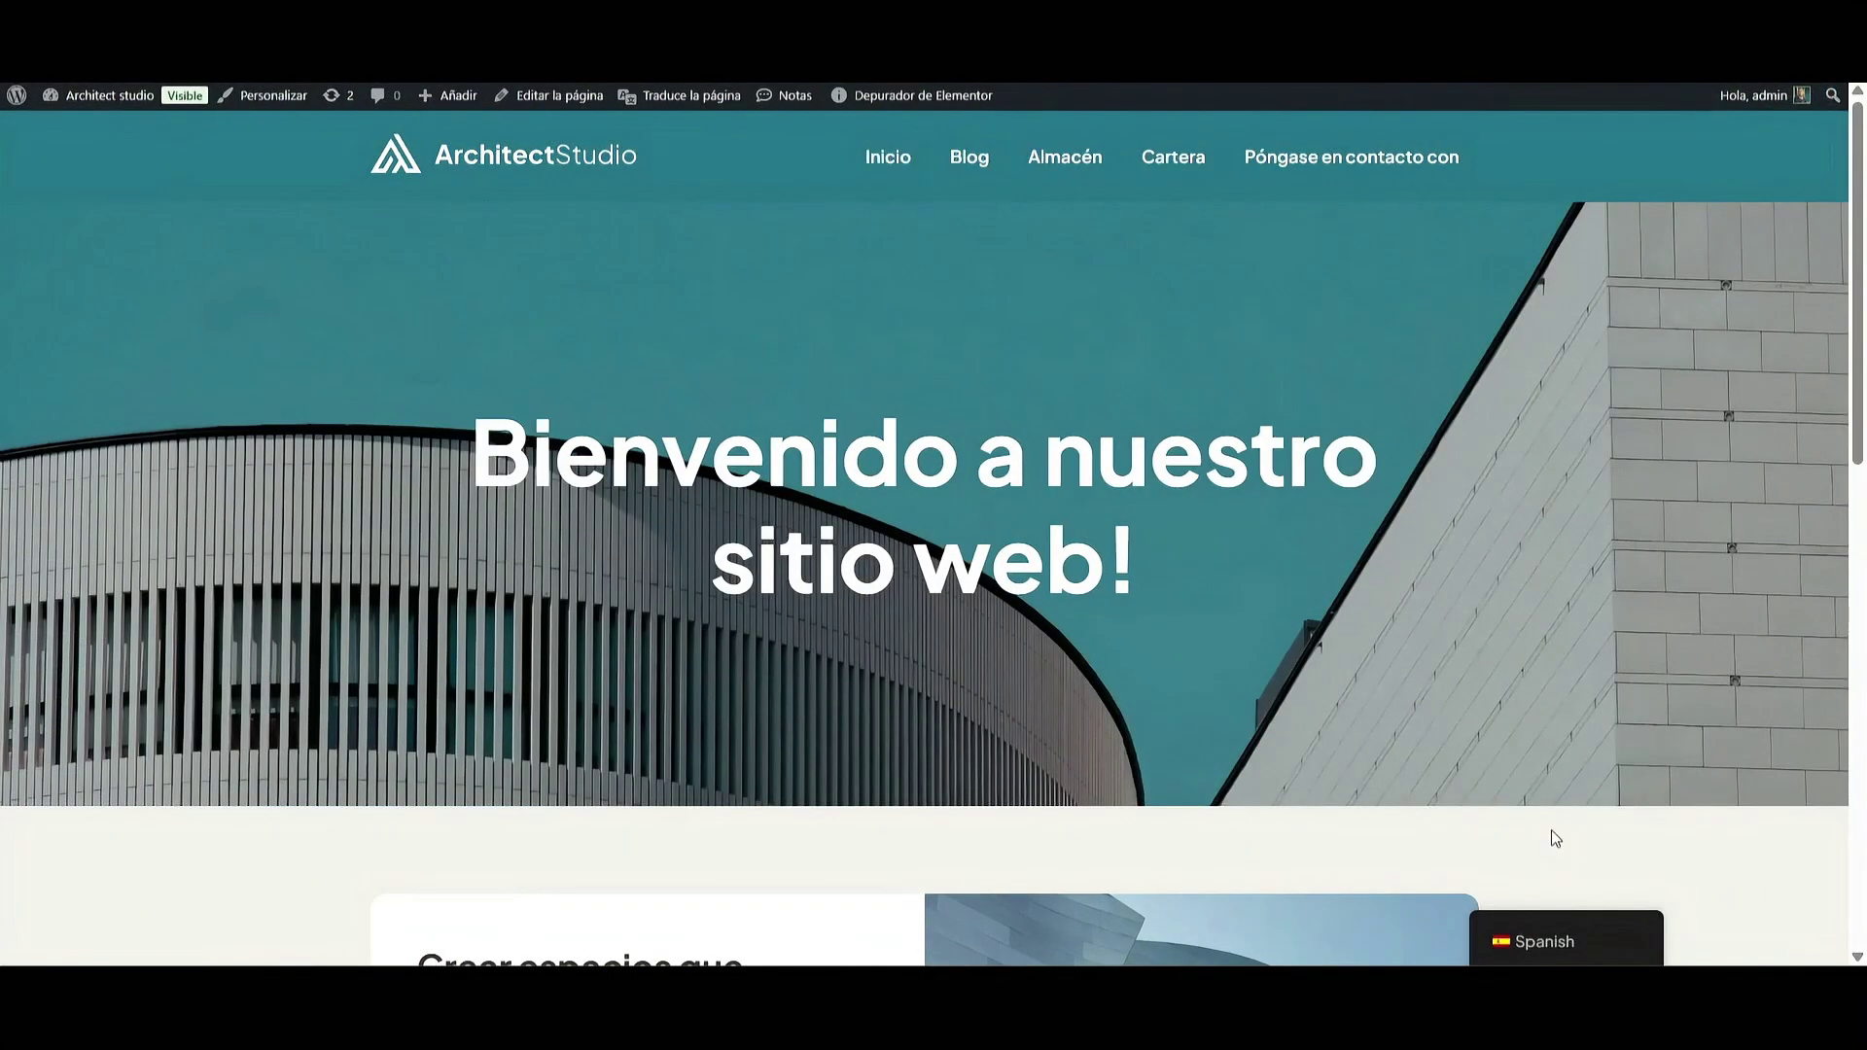
pyautogui.click(1557, 889)
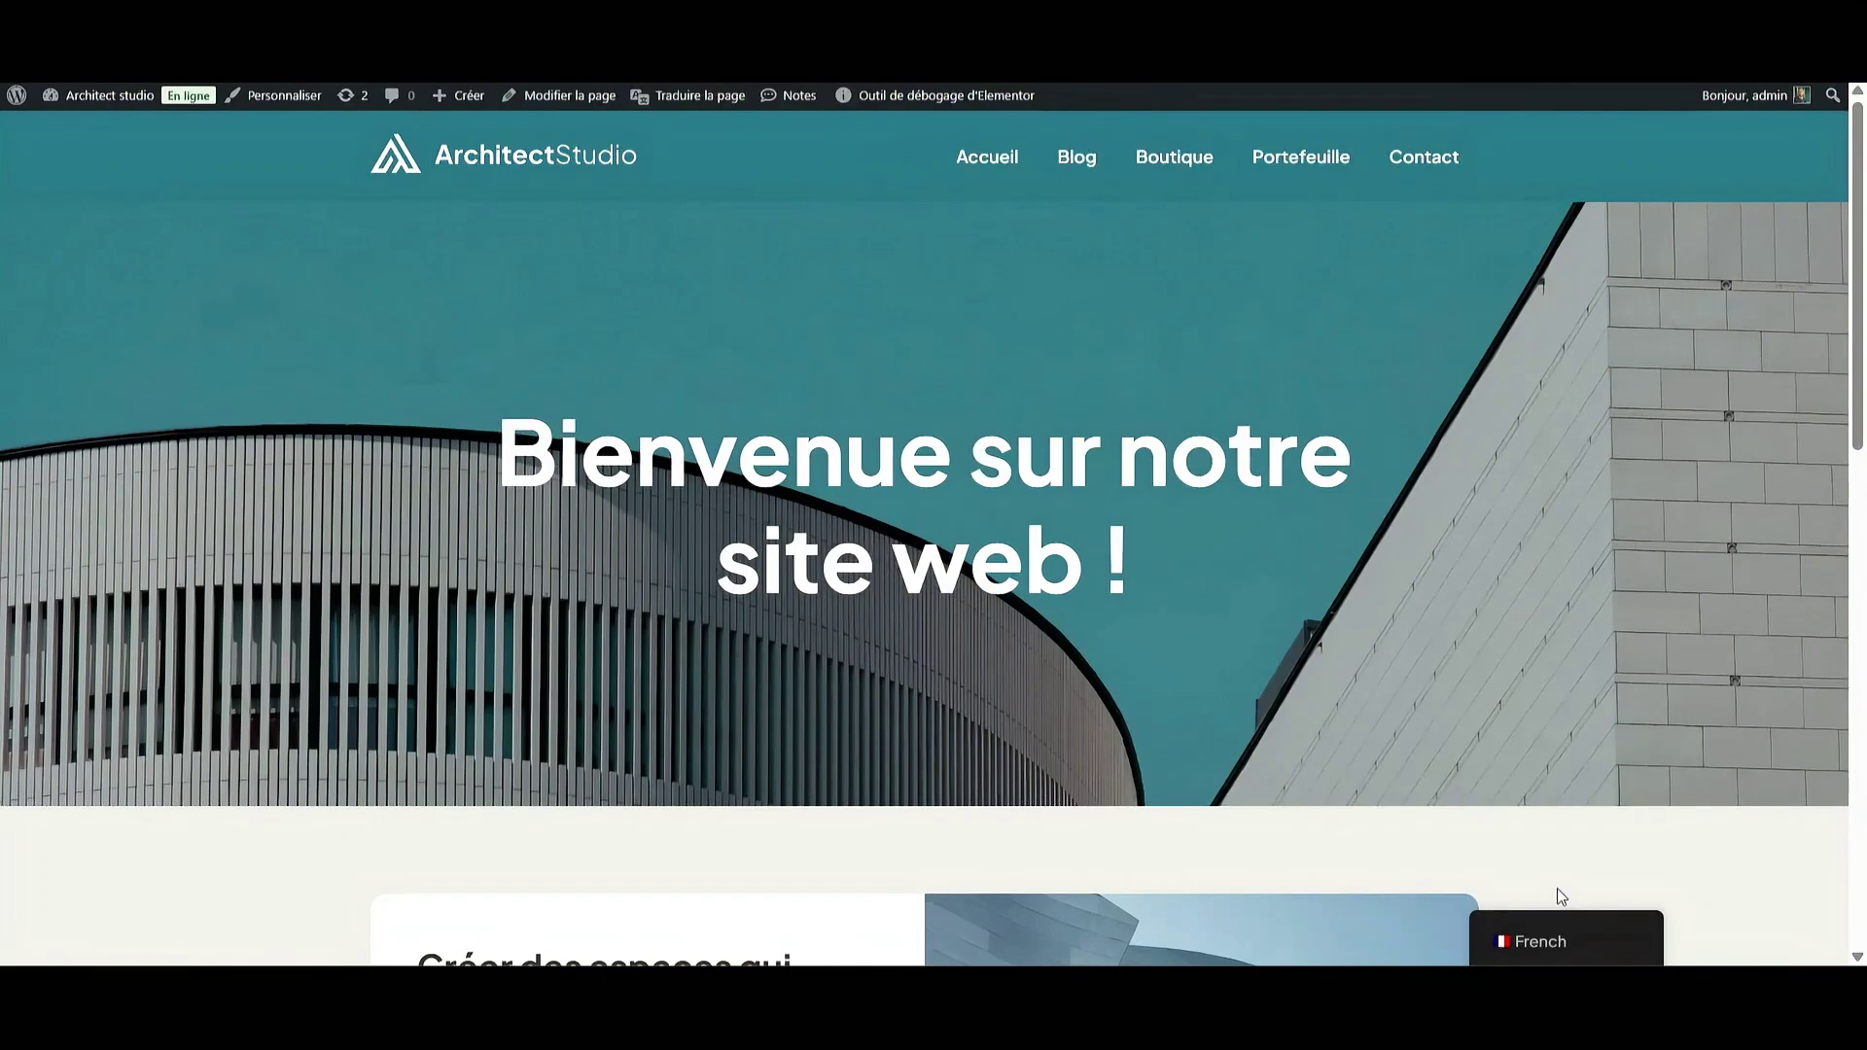